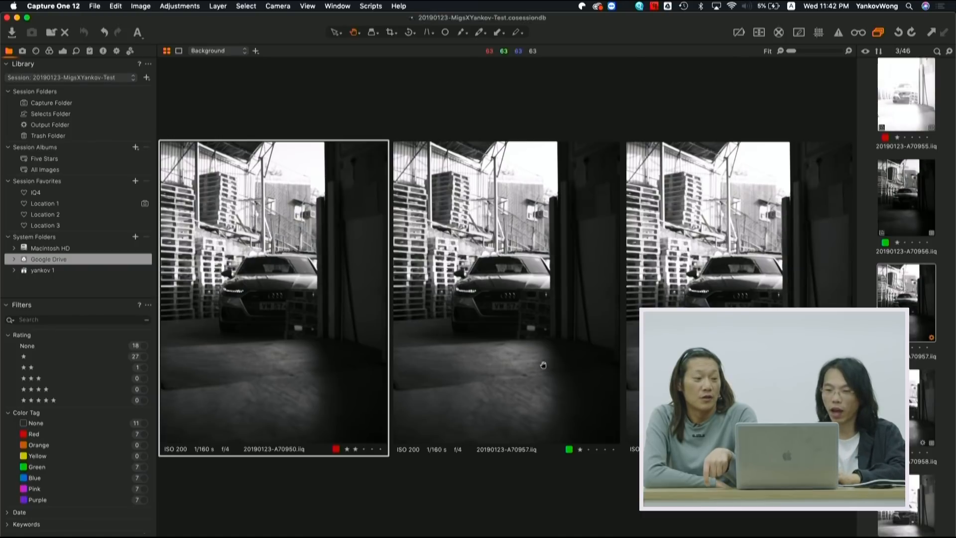
# - Compare the car's ring badge at 100% across the red-, green- and blue-tagged shots, recentring the blue-tagged one to match
pyautogui.click(515, 304)
pyautogui.moveTo(498, 152); pyautogui.dragTo(572, 331)
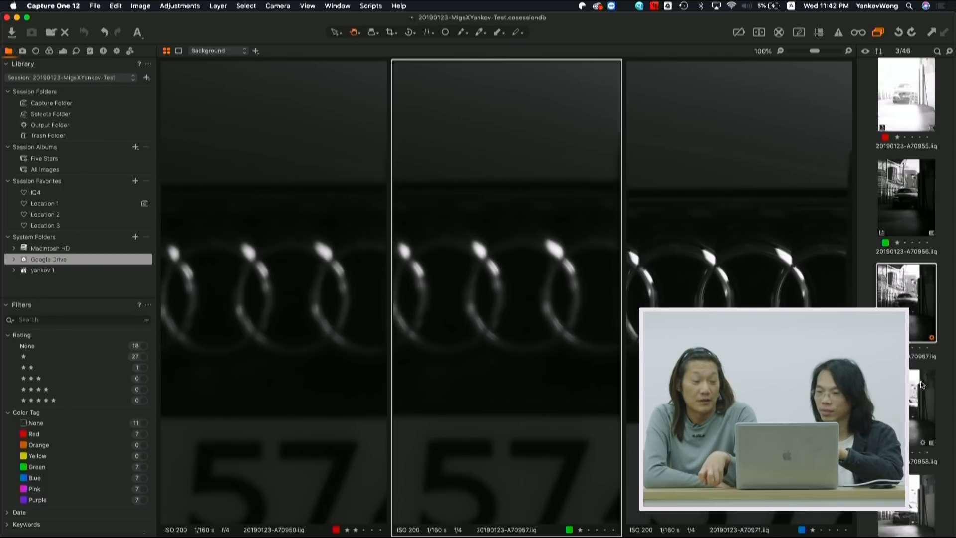
pyautogui.scroll(-8, 913, 384)
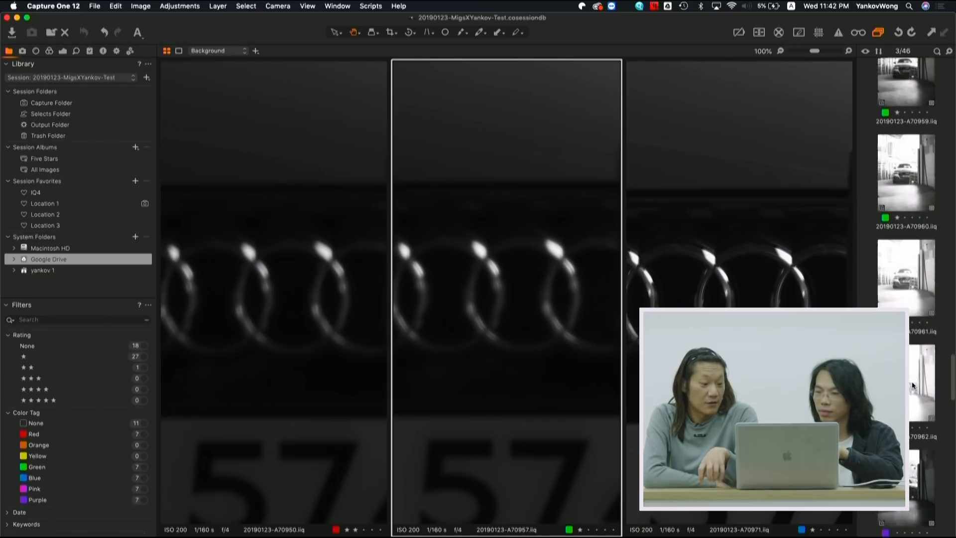
pyautogui.scroll(-9, 913, 384)
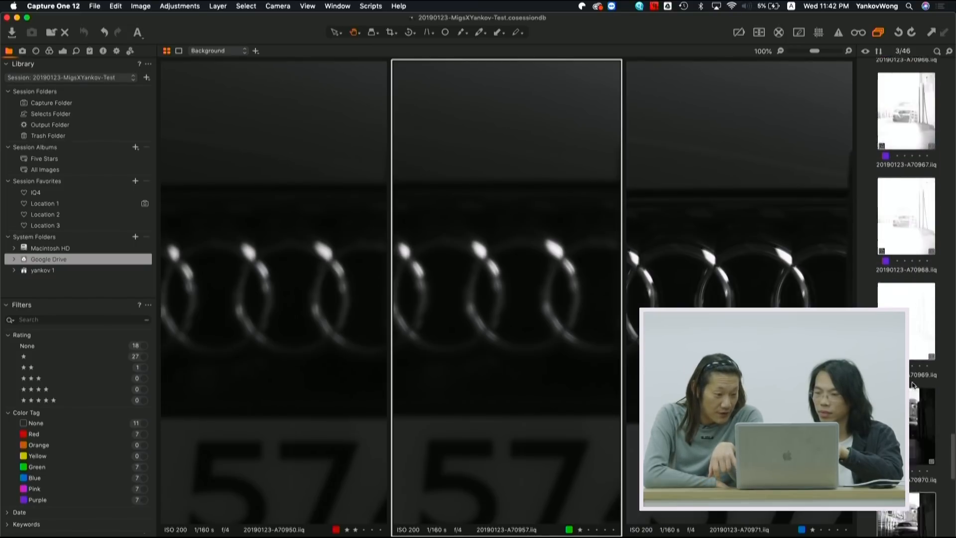
pyautogui.scroll(-1, 913, 385)
pyautogui.scroll(3, 725, 343)
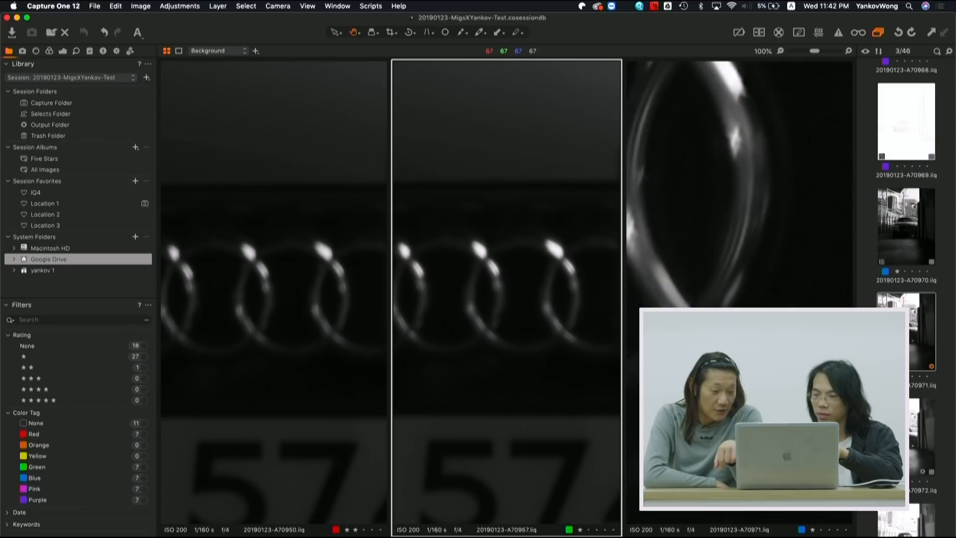
pyautogui.scroll(-2, 725, 344)
pyautogui.scroll(-3, 726, 344)
pyautogui.moveTo(679, 179); pyautogui.dragTo(679, 20)
pyautogui.doubleClick(725, 343)
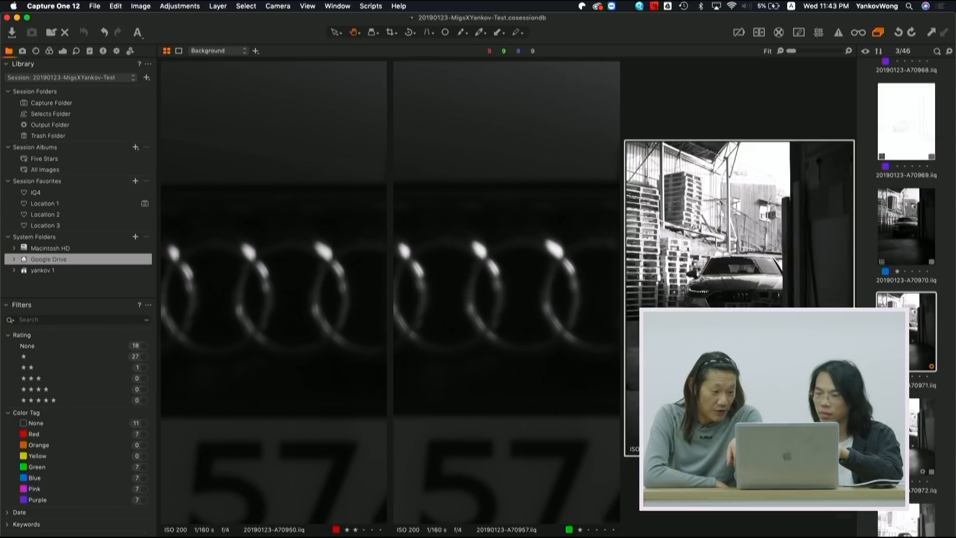
pyautogui.doubleClick(743, 294)
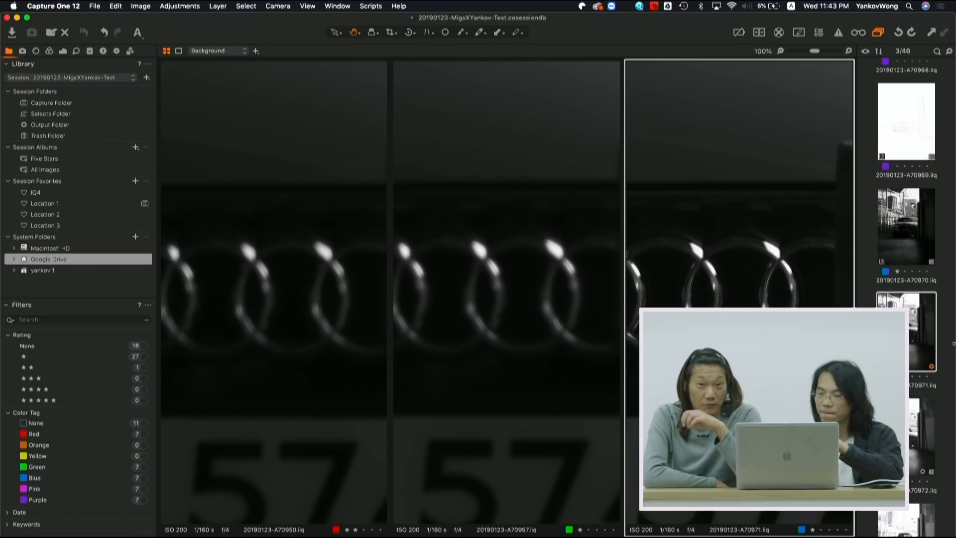
# - Look through the colour-tagged exposures in the thumbnails and fit the three compared shots whole in the viewer
pyautogui.scroll(-2, 915, 355)
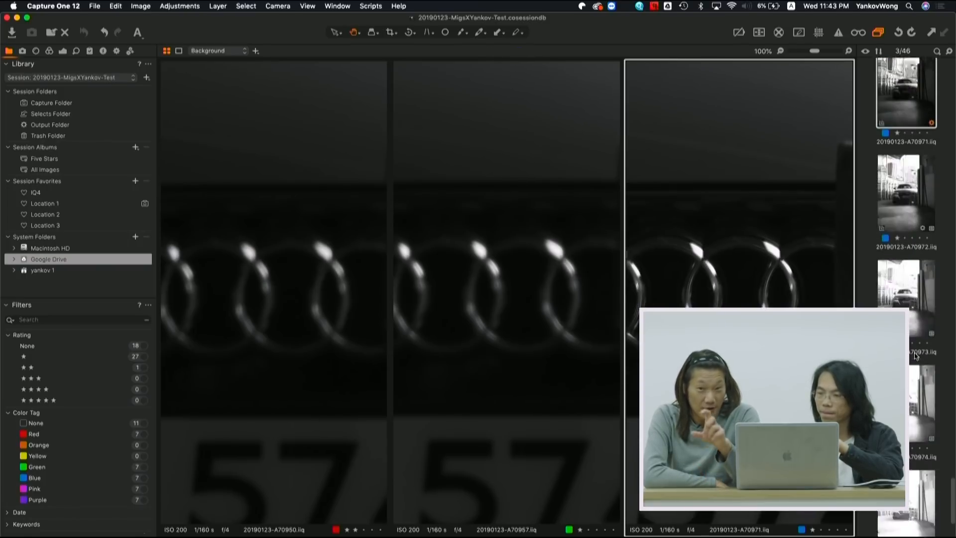
pyautogui.scroll(10, 916, 356)
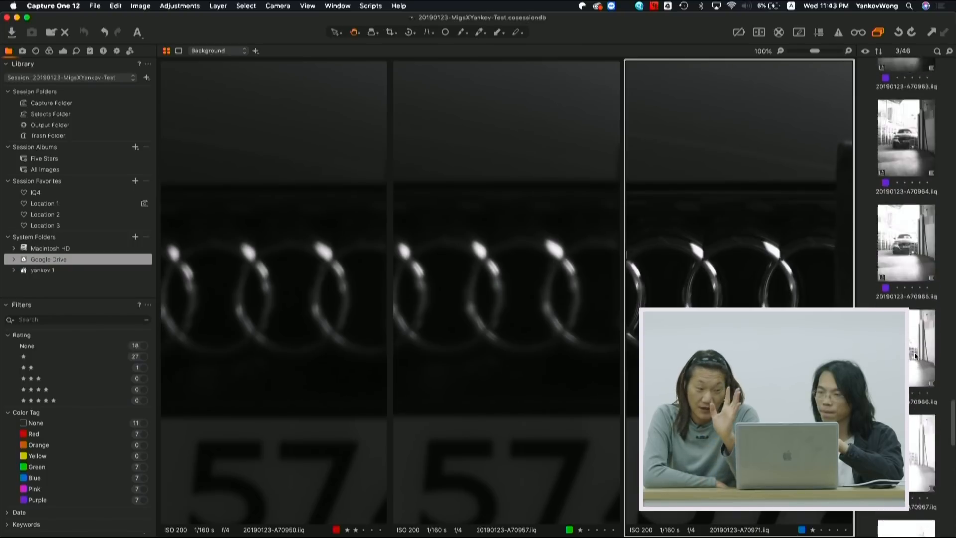
pyautogui.scroll(10, 915, 356)
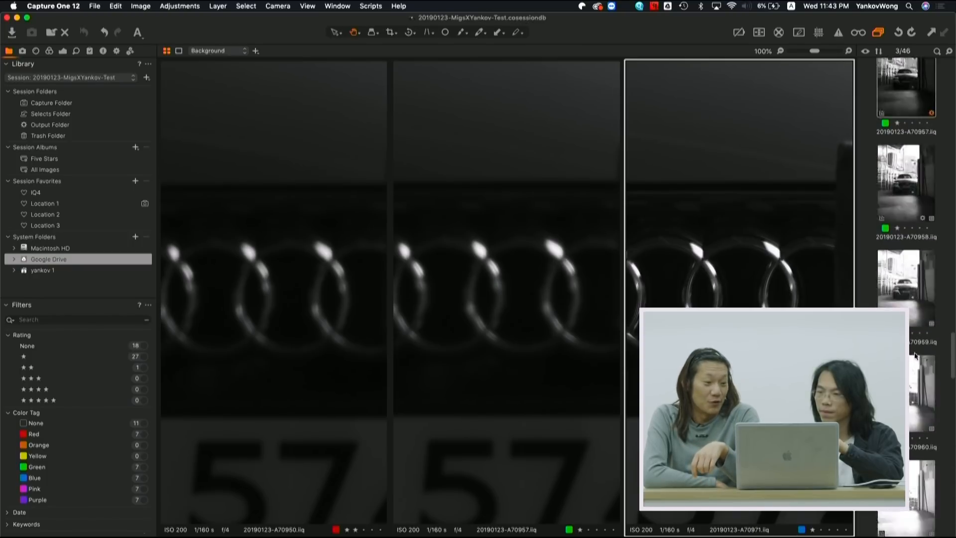
pyautogui.scroll(5, 915, 356)
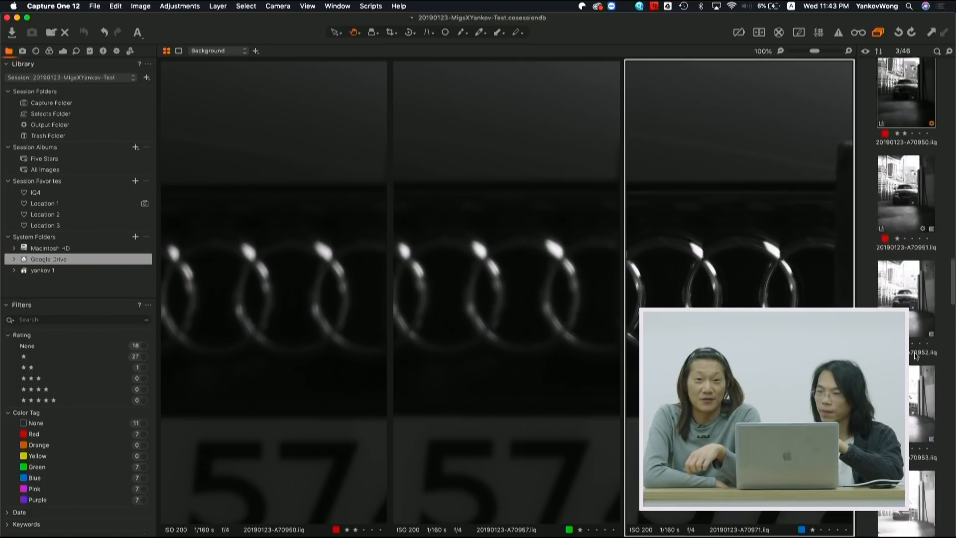
pyautogui.scroll(5, 916, 356)
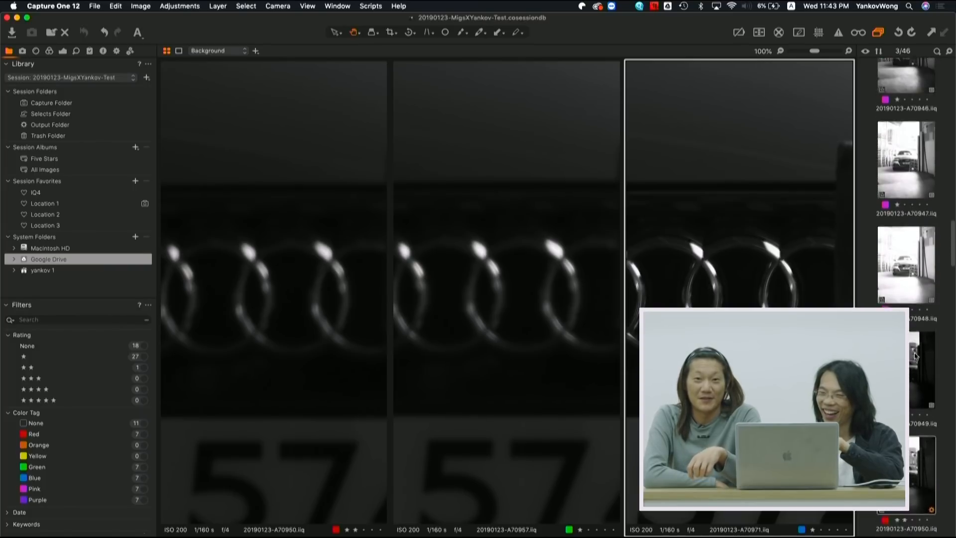
pyautogui.scroll(-1, 915, 356)
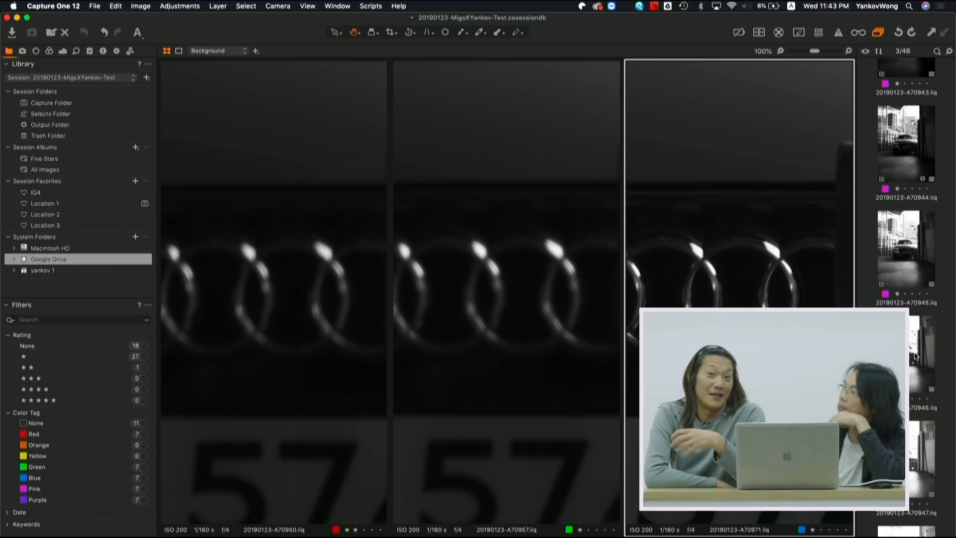
pyautogui.keyDown('shift'); pyautogui.doubleClick(726, 310); pyautogui.keyUp('shift')
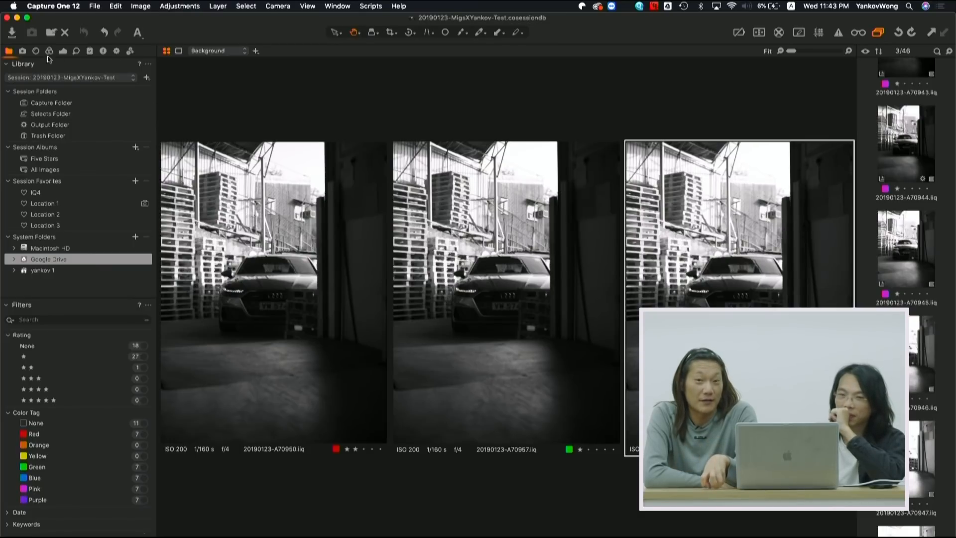
# - Set High Dynamic Range Highlight to 53 and Shadow to 29 on the red-tagged shot and copy the adjustments to the other two
pyautogui.click(64, 51)
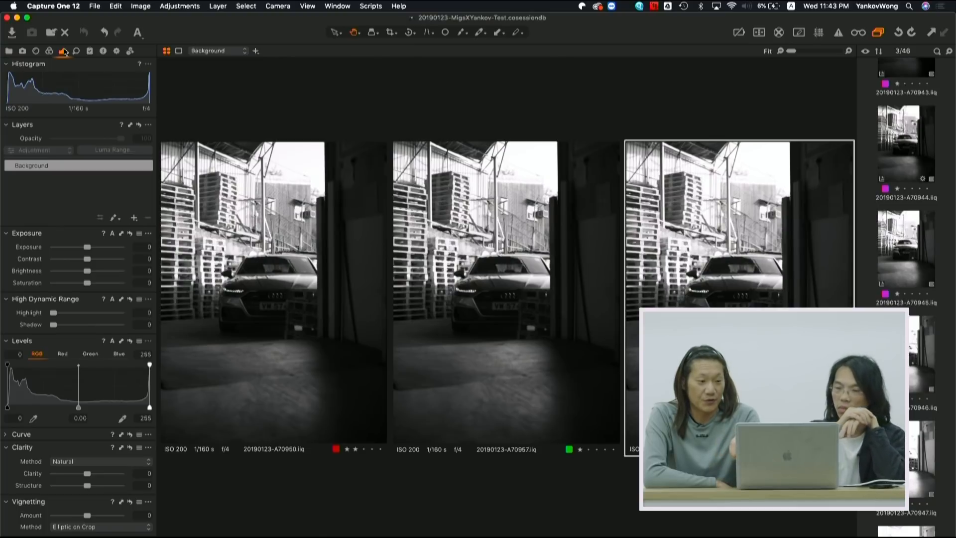
pyautogui.click(248, 279)
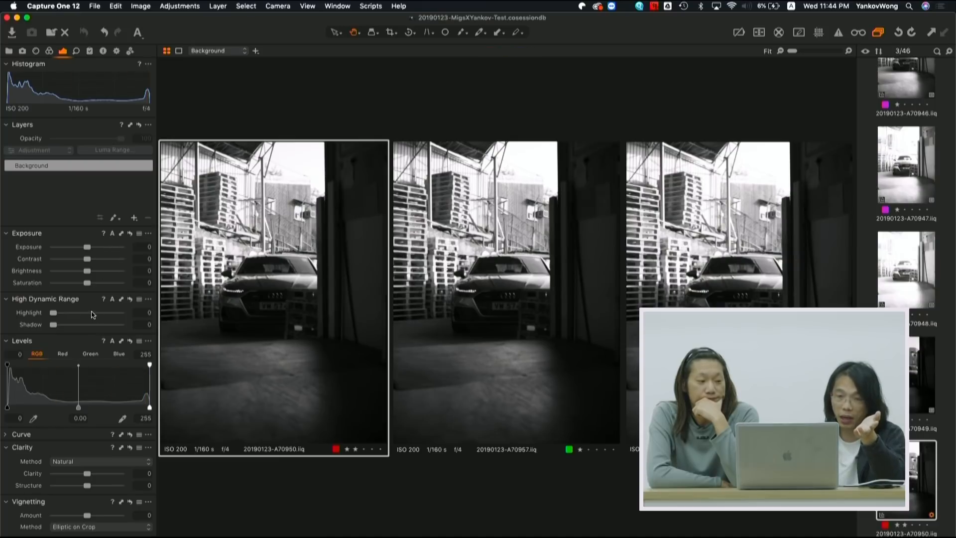
pyautogui.click(77, 314)
pyautogui.moveTo(77, 315)
pyautogui.mouseDown()
pyautogui.moveTo(90, 314)
pyautogui.moveTo(73, 325)
pyautogui.mouseUp()
pyautogui.click(70, 324)
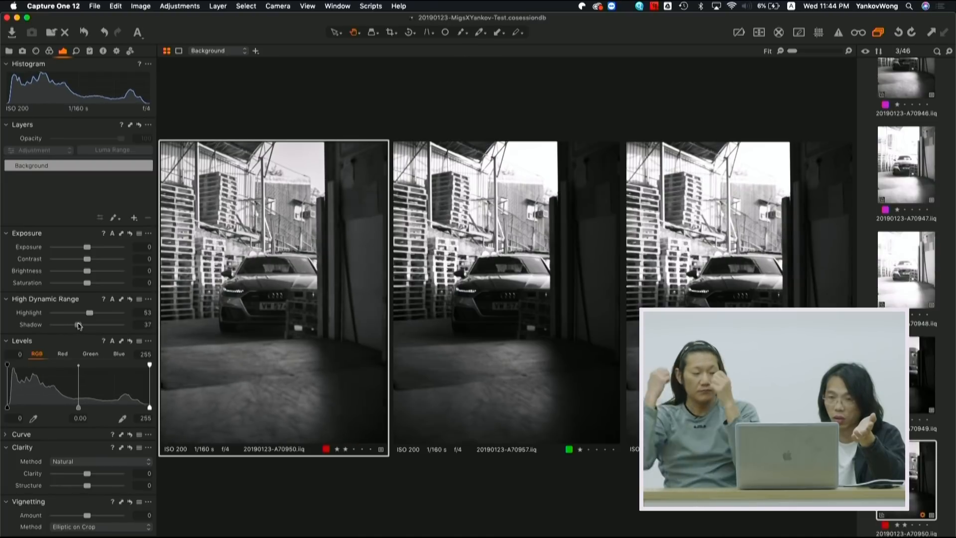
pyautogui.press('super+shift+c')
pyautogui.press('super+shift+v')
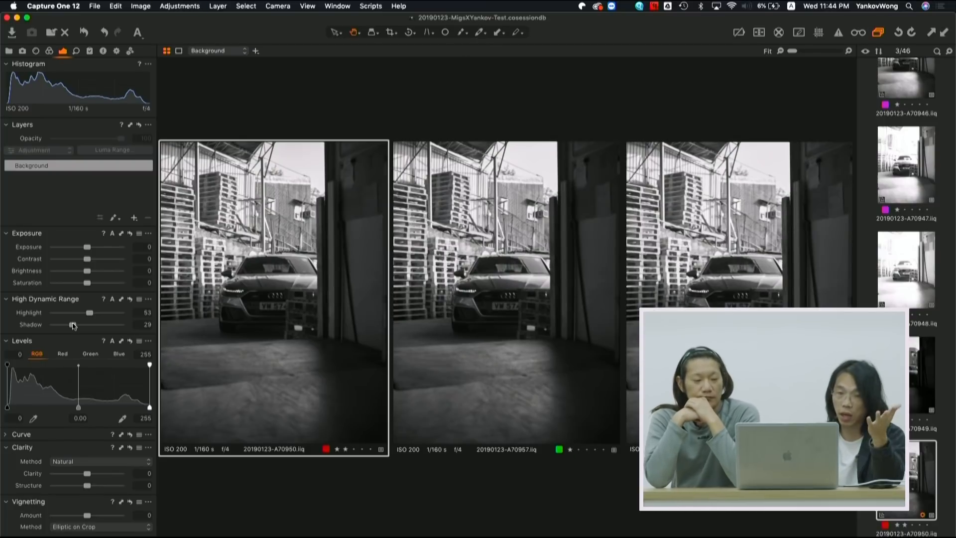
# - Process the three selected shots with the JPEG sRGB recipe and restart the stopped processing queue
pyautogui.click(116, 51)
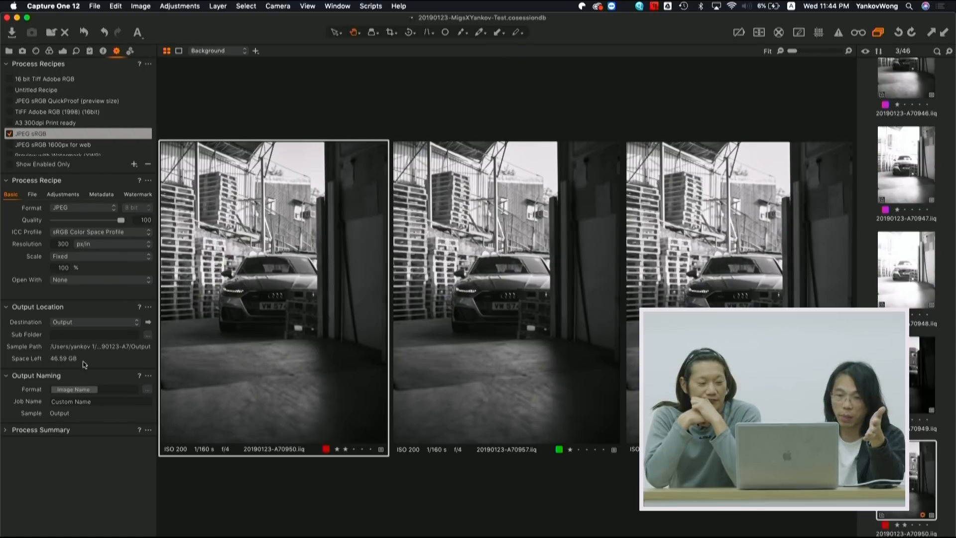
pyautogui.click(7, 430)
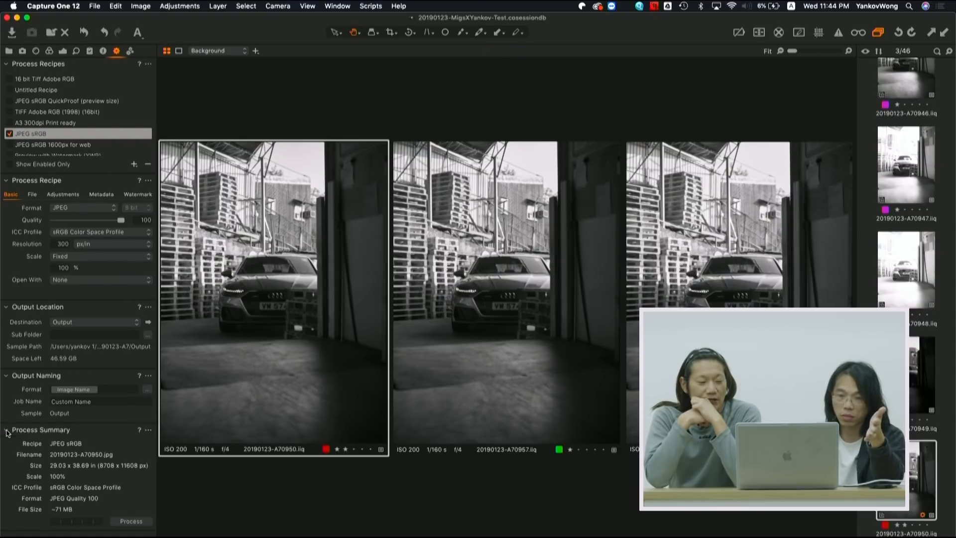
pyautogui.click(139, 521)
pyautogui.click(554, 187)
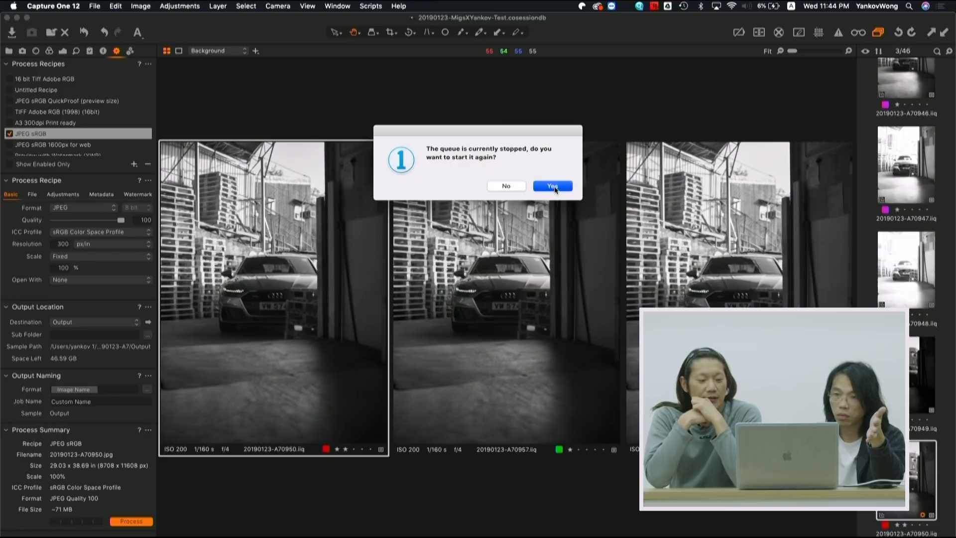
# - Show the session's Output folder in Finder and enlarge its window so the full file names fit
pyautogui.click(148, 323)
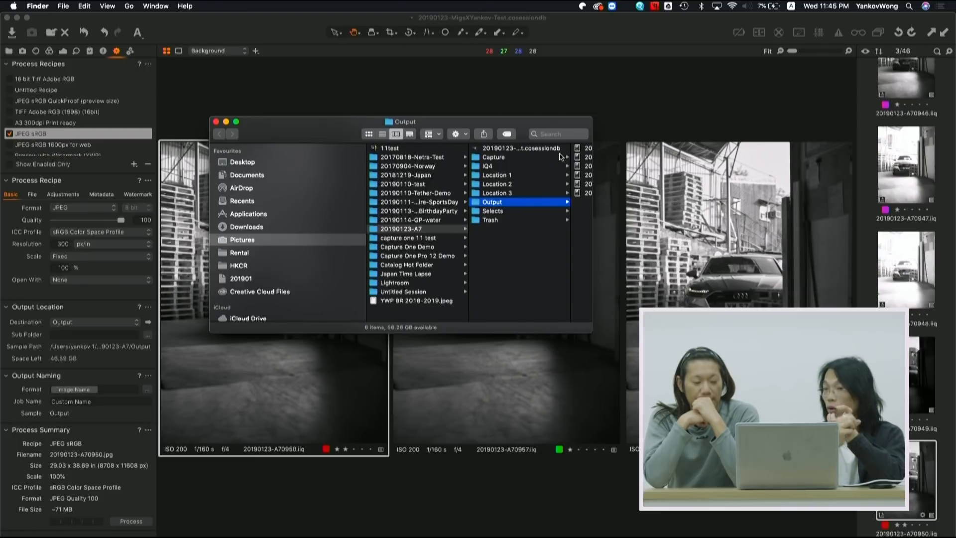
pyautogui.moveTo(528, 124); pyautogui.dragTo(365, 122)
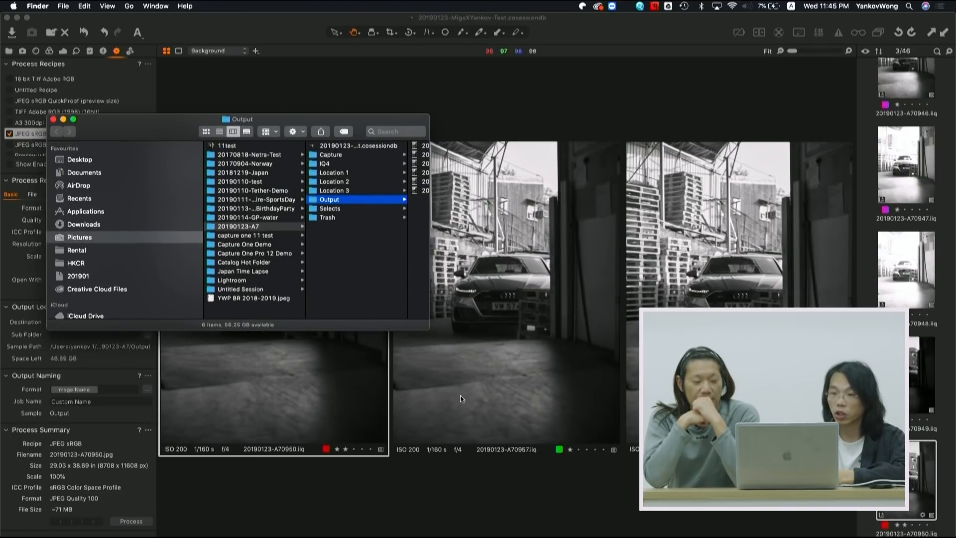
pyautogui.moveTo(429, 329); pyautogui.dragTo(729, 337)
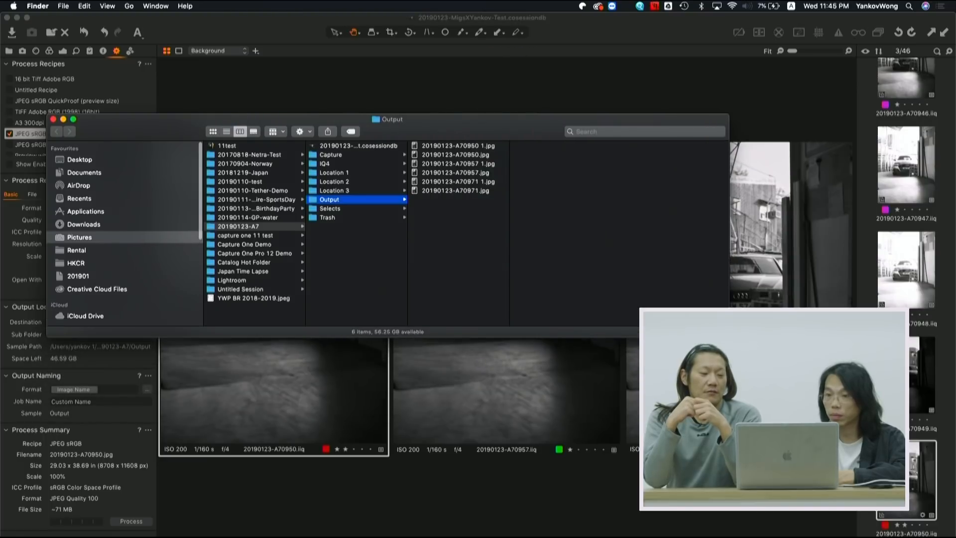
# - Open 20190123-A70950 1.jpg, 20190123-A70957 1.jpg and 20190123-A70971 1.jpg from the Output folder in Photoshop
pyautogui.click(493, 146)
pyautogui.keyDown('super'); pyautogui.click(487, 164); pyautogui.keyUp('super')
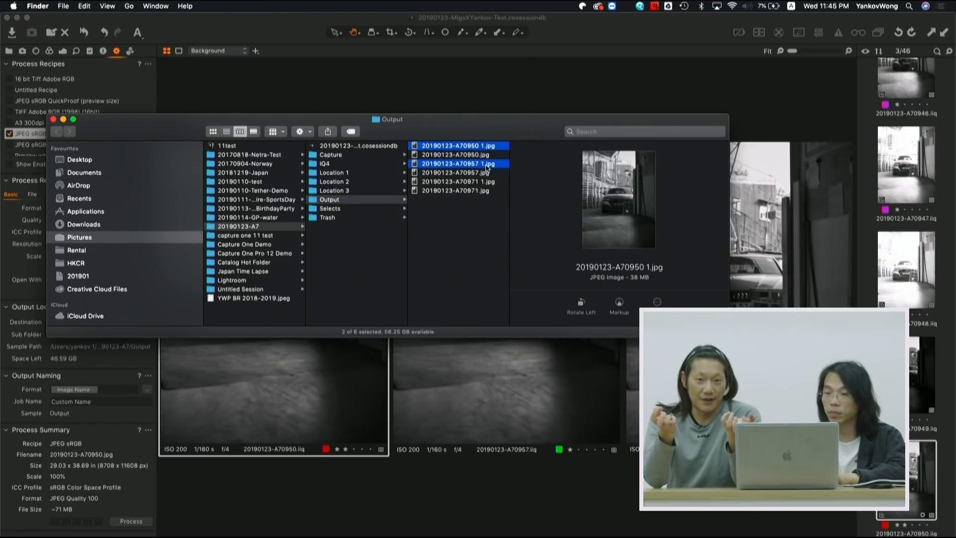
pyautogui.keyDown('super'); pyautogui.click(488, 182); pyautogui.keyUp('super')
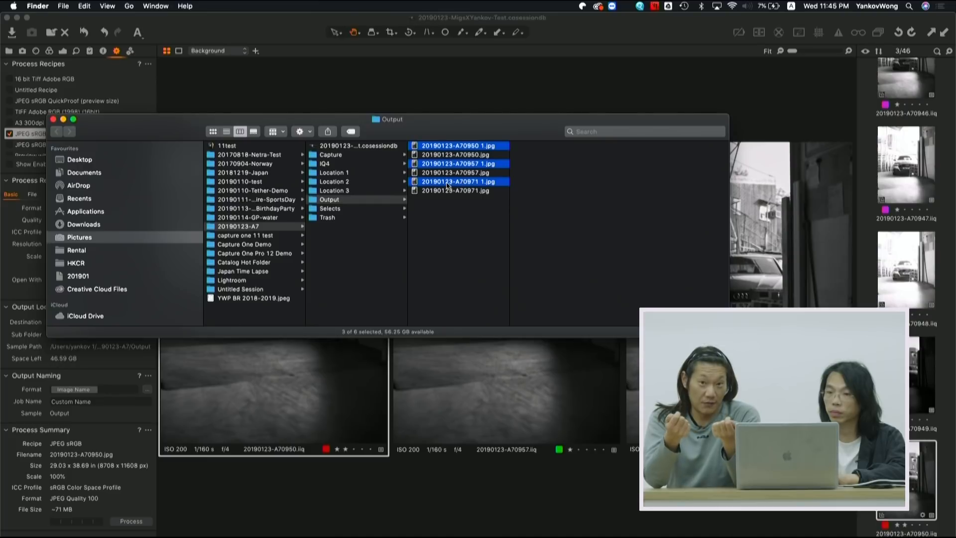
pyautogui.moveTo(440, 129); pyautogui.dragTo(397, 262)
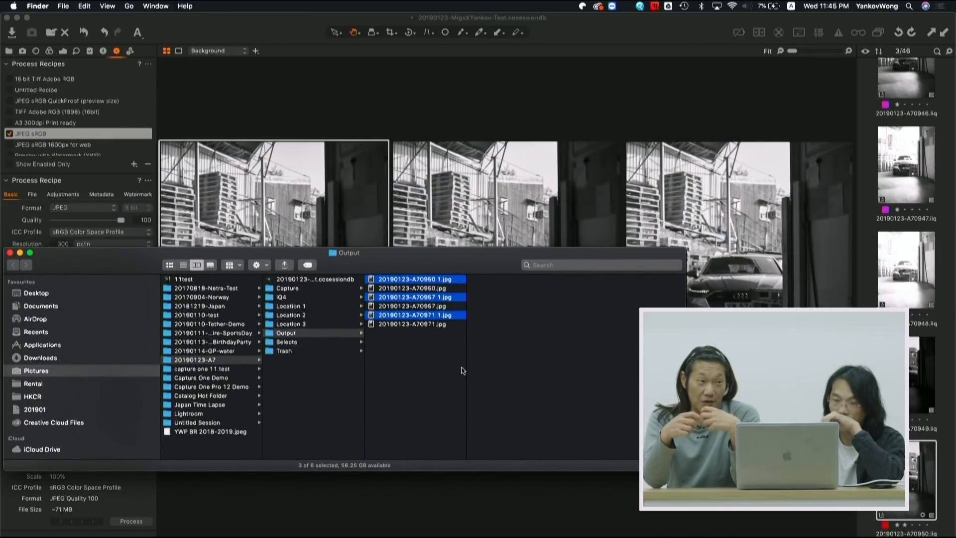
pyautogui.moveTo(434, 320); pyautogui.dragTo(503, 507)
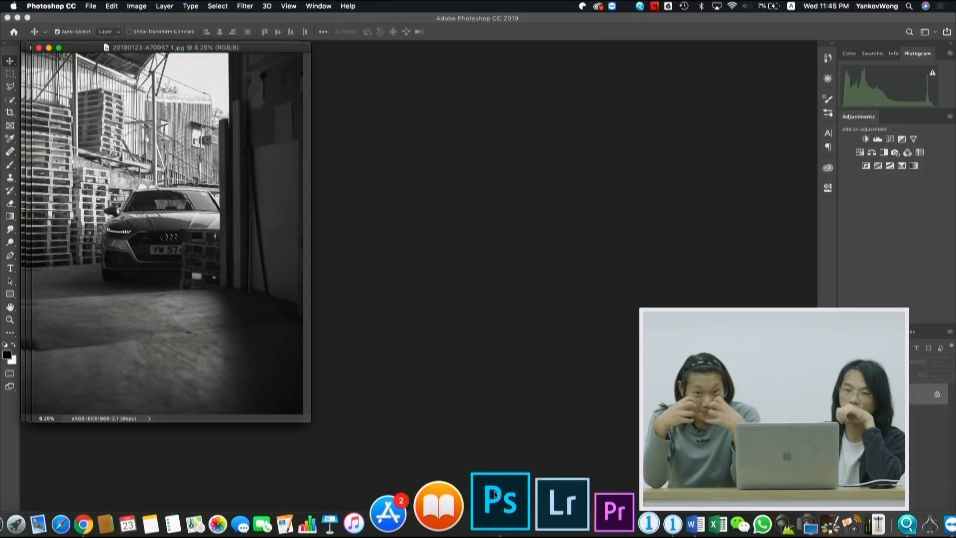
# - Spread the three overlapping image windows apart and bring 20190123-A70957 1.jpg to the front
pyautogui.moveTo(166, 49); pyautogui.dragTo(331, 153)
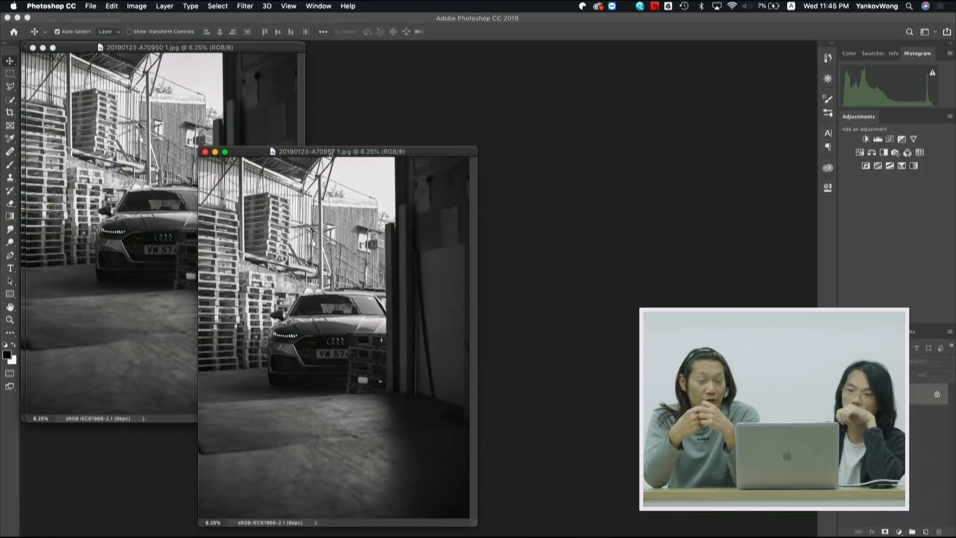
pyautogui.moveTo(150, 47); pyautogui.dragTo(172, 91)
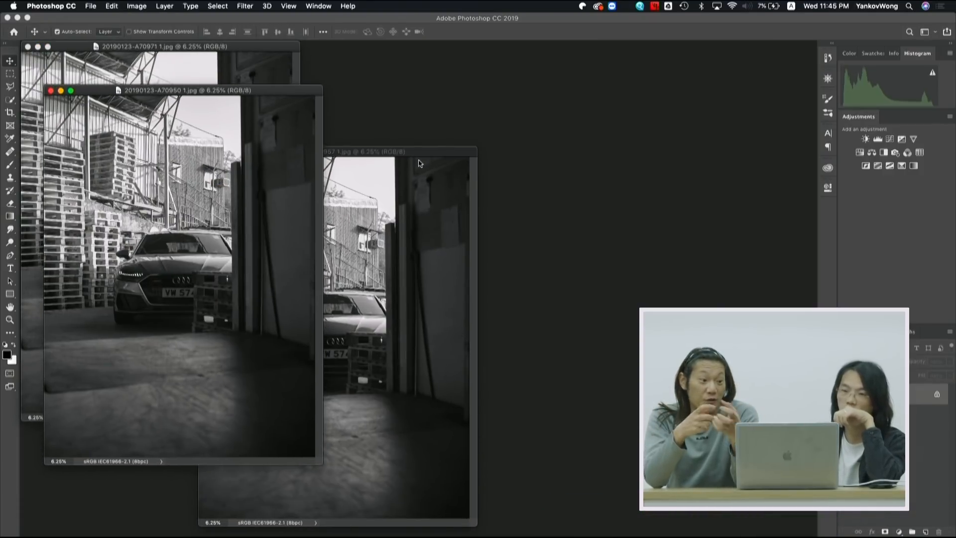
pyautogui.click(398, 154)
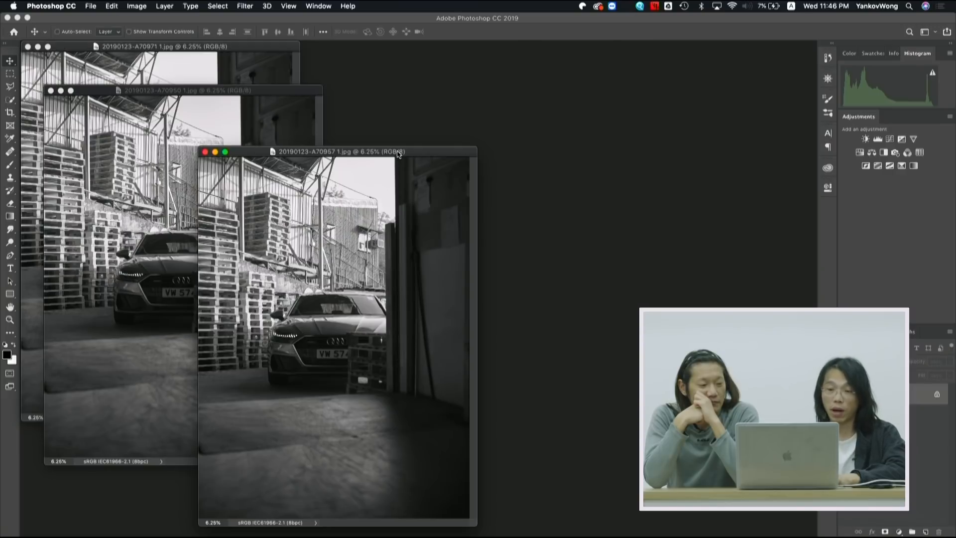
pyautogui.press('super+Tab')
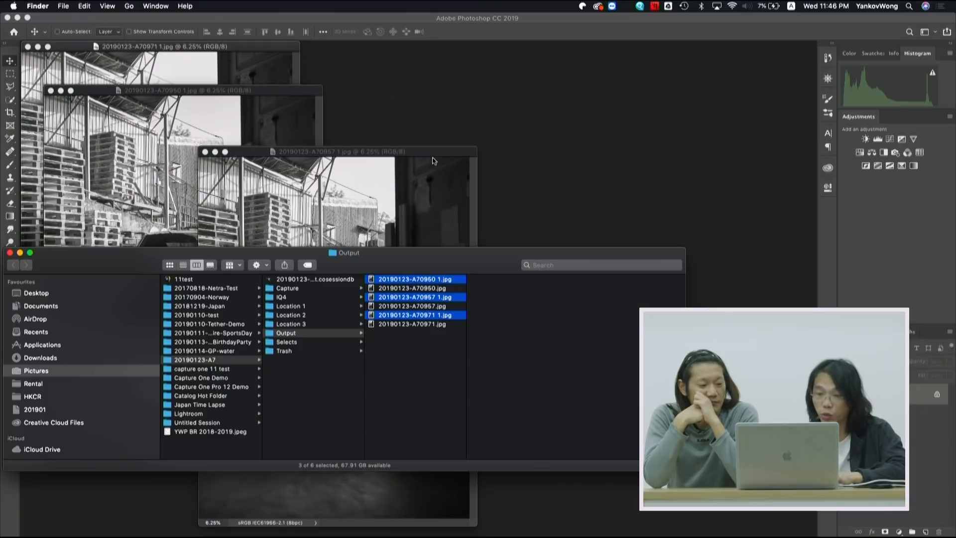
pyautogui.press('super+Tab')
pyautogui.press('super+Tab')
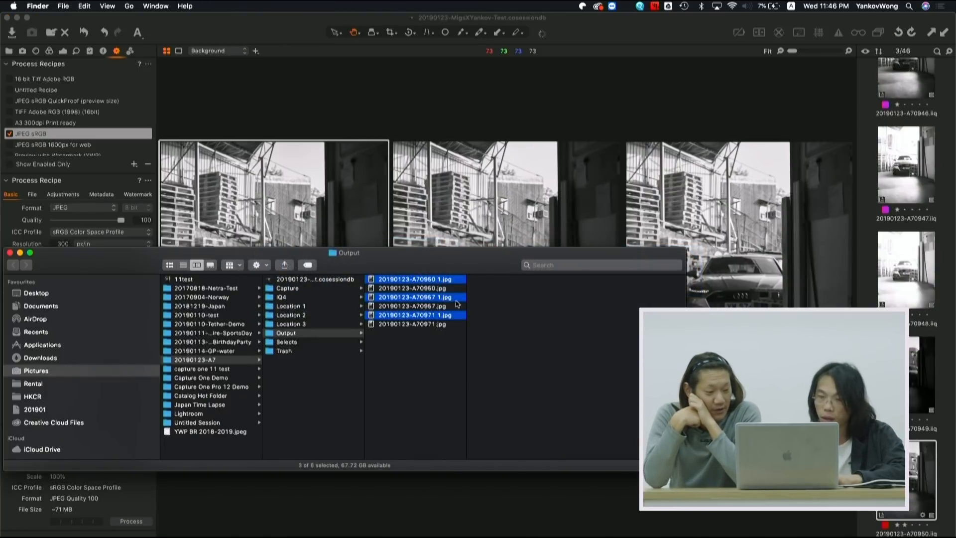
pyautogui.press('super+Tab')
pyautogui.press('super+Tab')
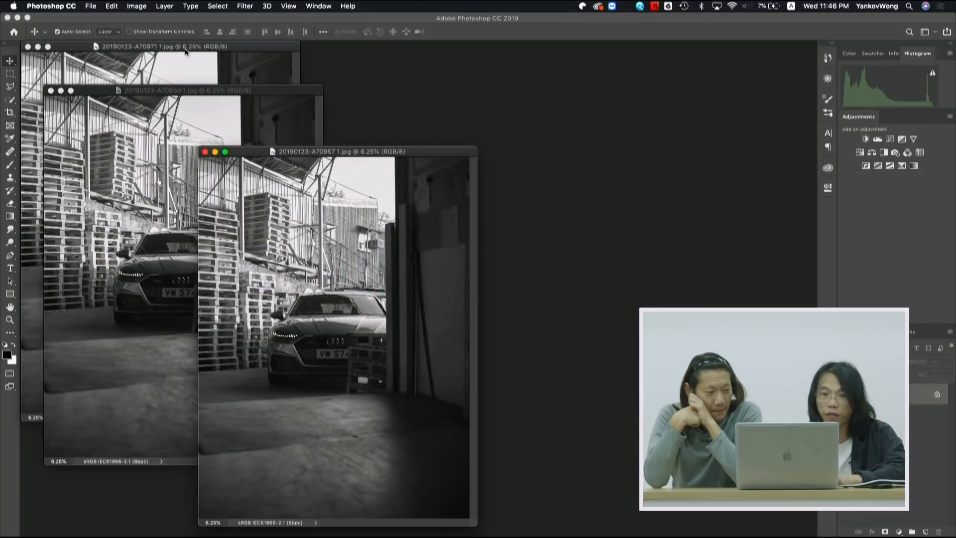
# - Turn the background of 20190123-A70950 1.jpg into a layer named Red and set its window apart from the others
pyautogui.click(192, 92)
pyautogui.doubleClick(885, 394)
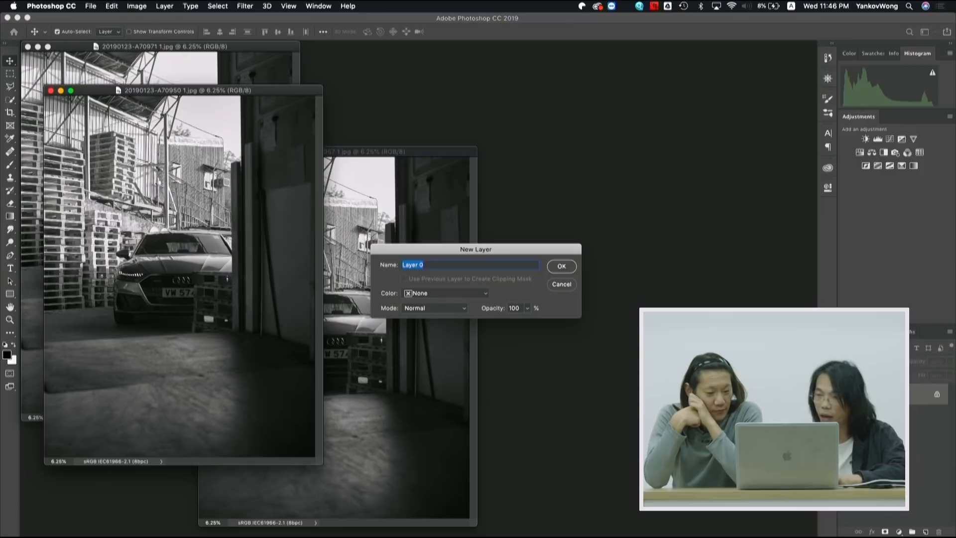
pyautogui.write('Red')
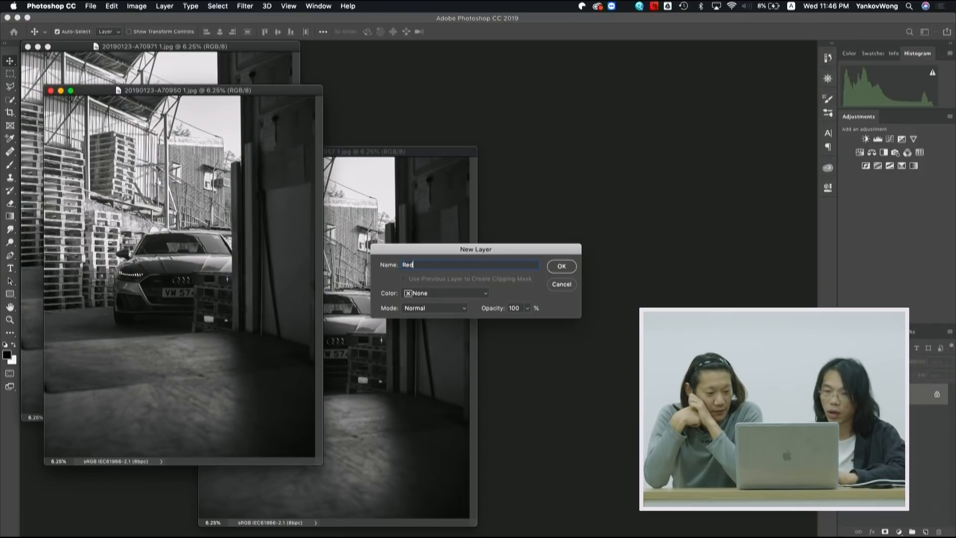
pyautogui.press('Return')
pyautogui.moveTo(225, 94); pyautogui.dragTo(578, 106)
# - Copy the image from 20190123-A70957 1.jpg into 20190123-A70950 1.jpg as a layer named Blue
pyautogui.click(365, 156)
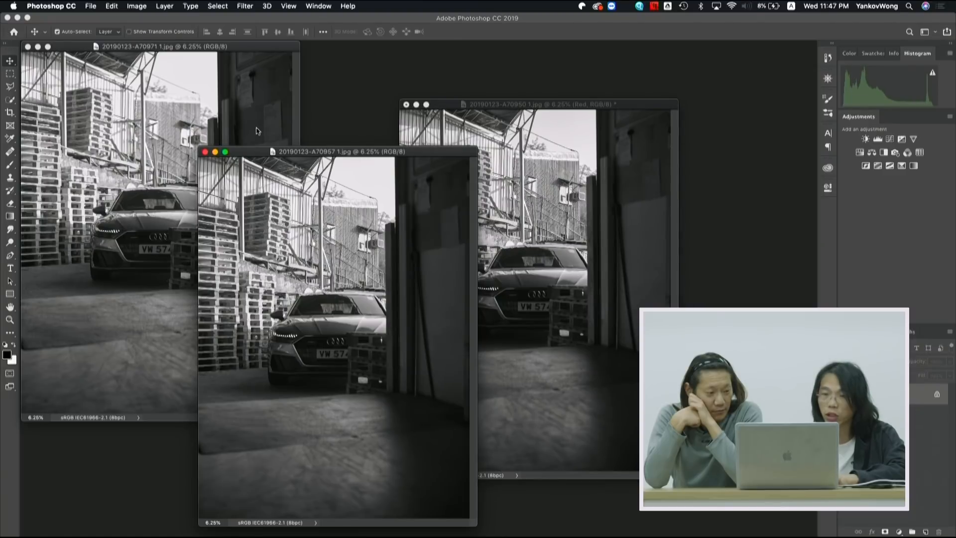
pyautogui.moveTo(363, 156); pyautogui.dragTo(287, 147)
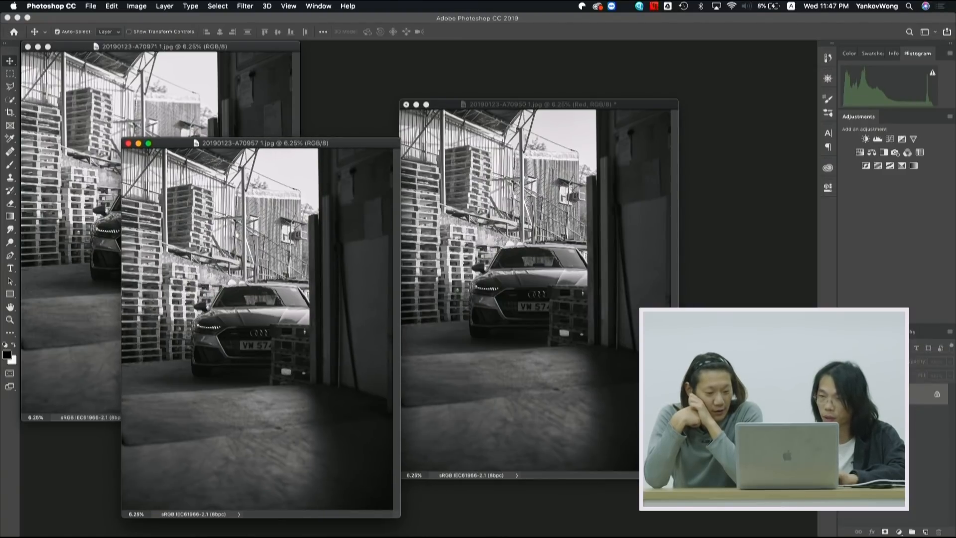
pyautogui.moveTo(894, 395); pyautogui.dragTo(608, 290)
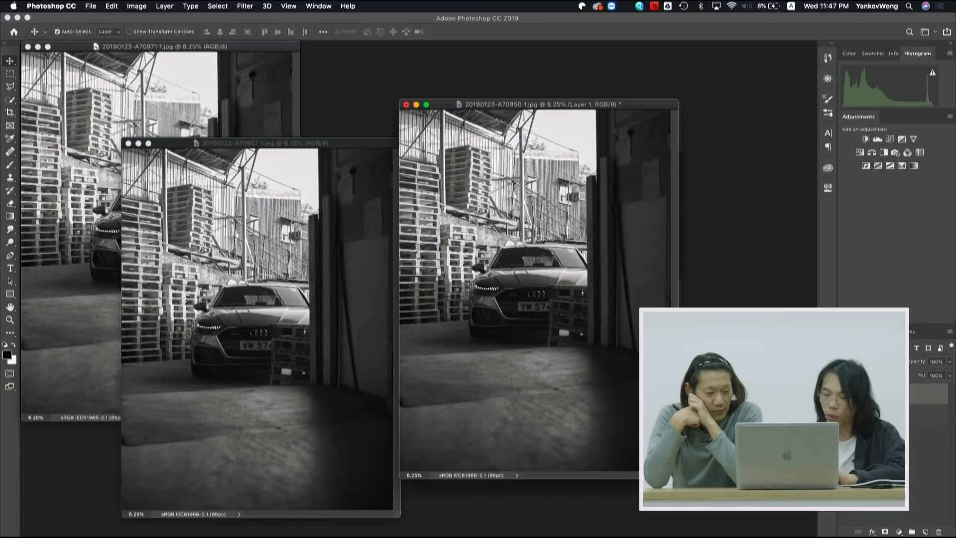
pyautogui.press('super+5')
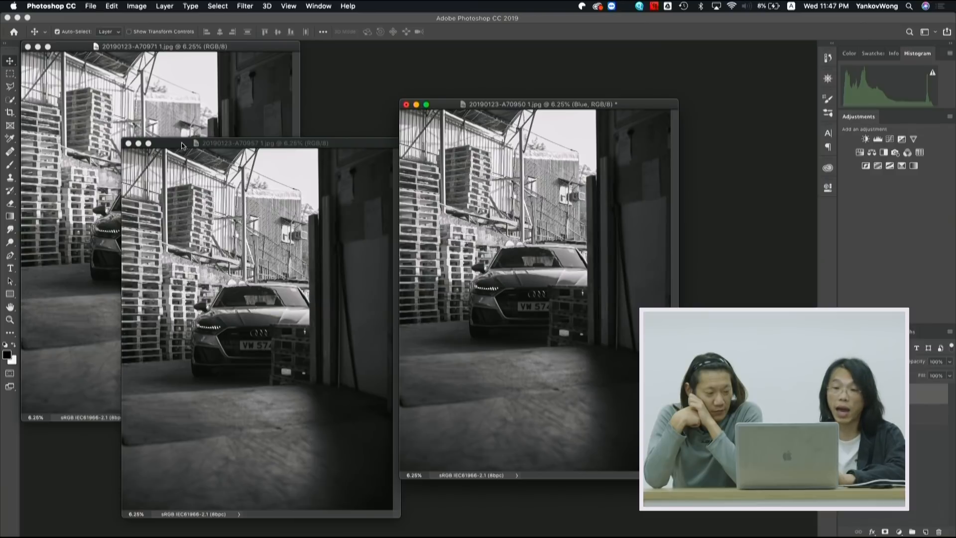
# - Copy the image from 20190123-A70971 1.jpg into 20190123-A70950 1.jpg as a layer named Green and show that document full screen
pyautogui.moveTo(186, 144); pyautogui.dragTo(108, 140)
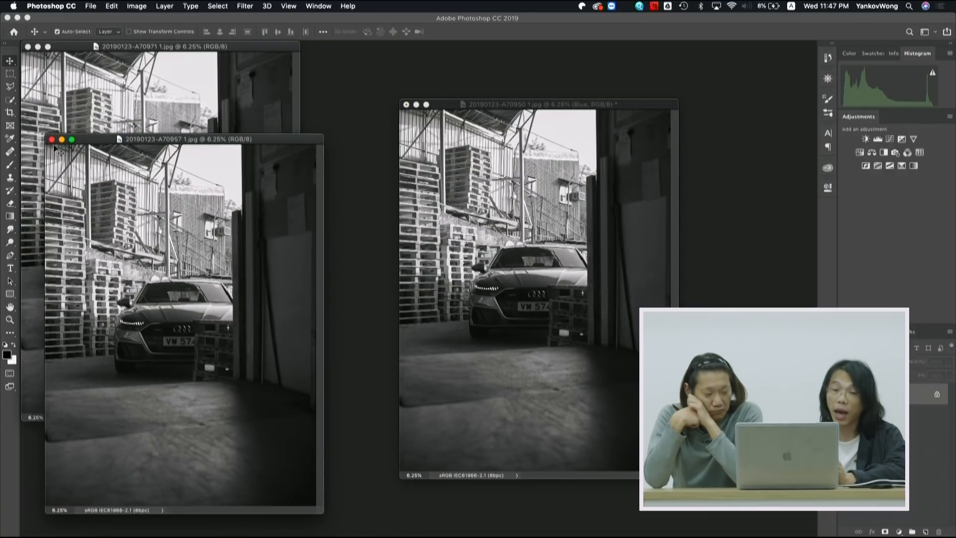
pyautogui.click(121, 46)
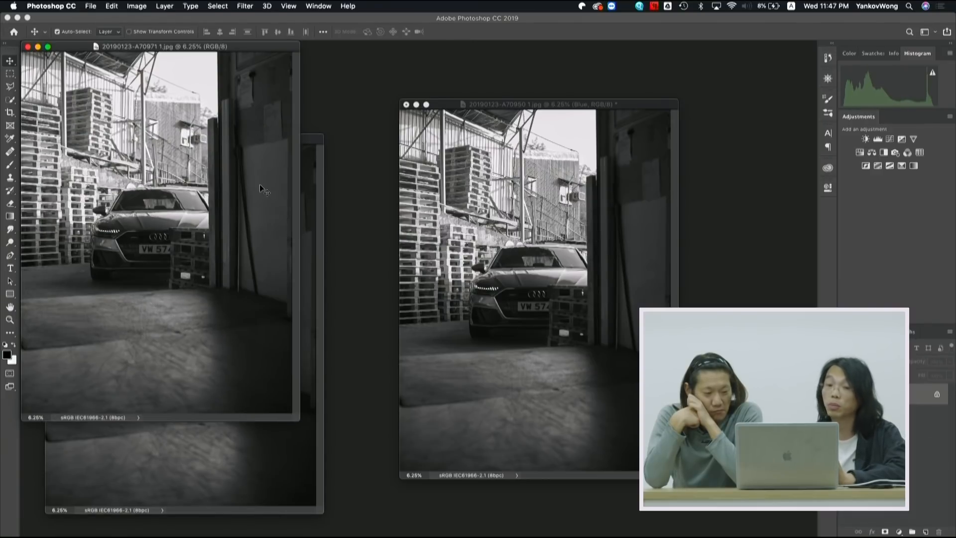
pyautogui.moveTo(889, 394); pyautogui.dragTo(596, 319)
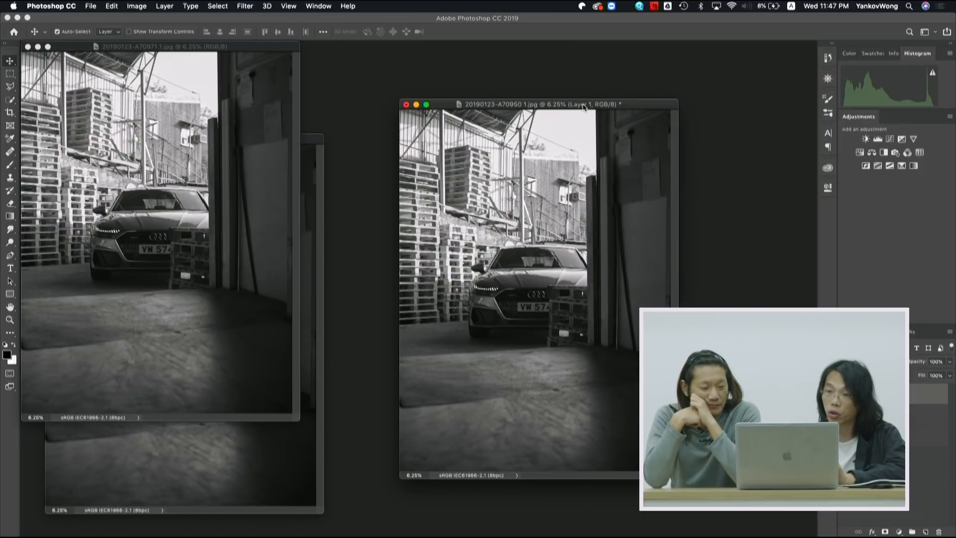
pyautogui.moveTo(588, 104); pyautogui.dragTo(508, 94)
pyautogui.press('f')
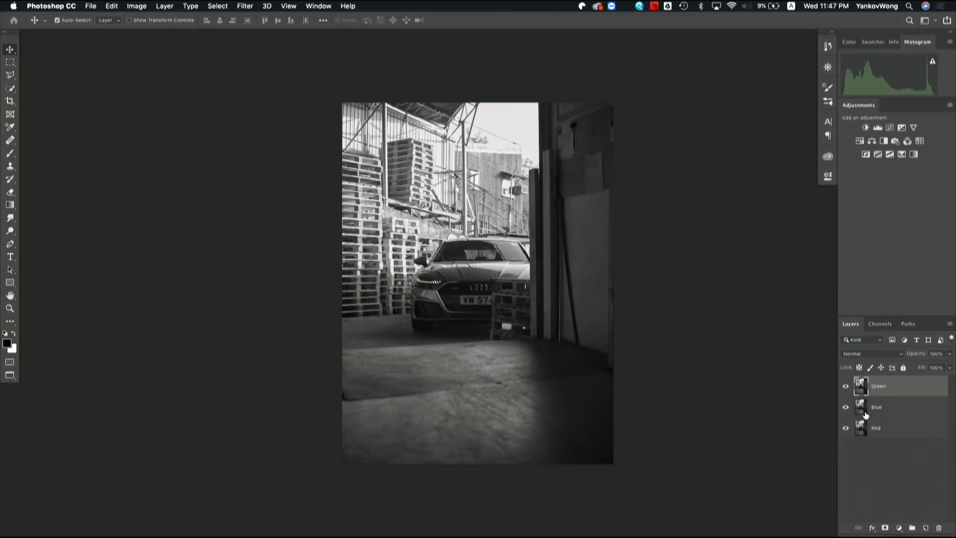
# - Auto-align the Green, Blue and Red layers using the Auto projection
pyautogui.keyDown('shift'); pyautogui.click(909, 433); pyautogui.keyUp('shift')
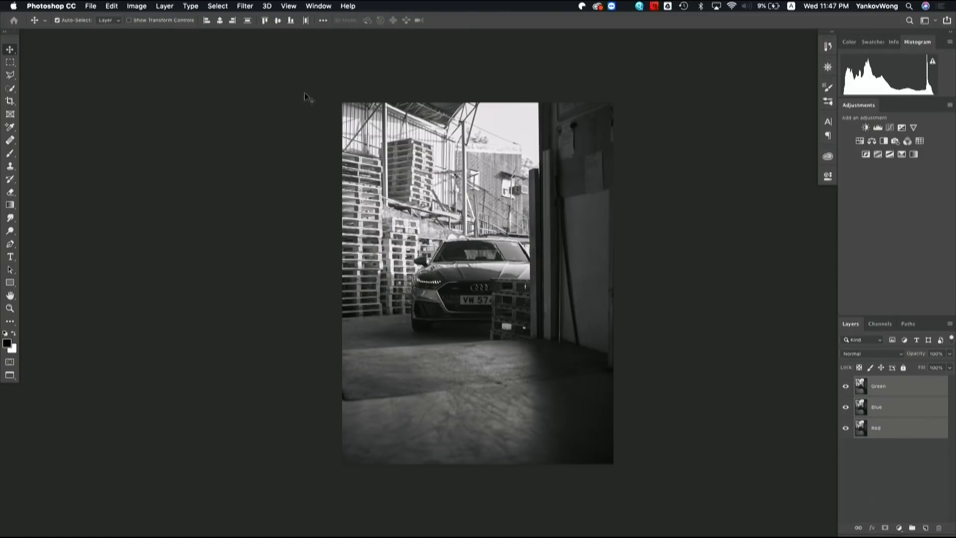
pyautogui.click(117, 7)
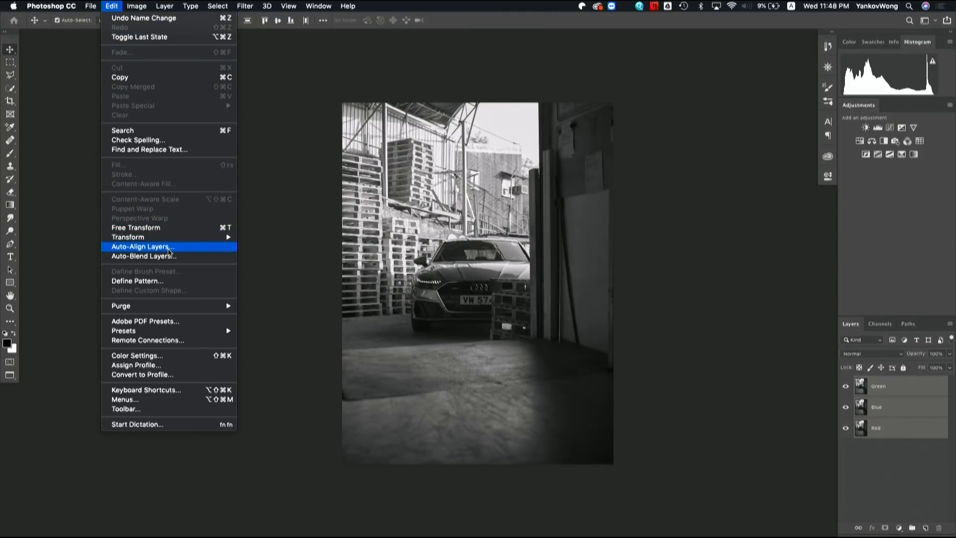
pyautogui.click(140, 249)
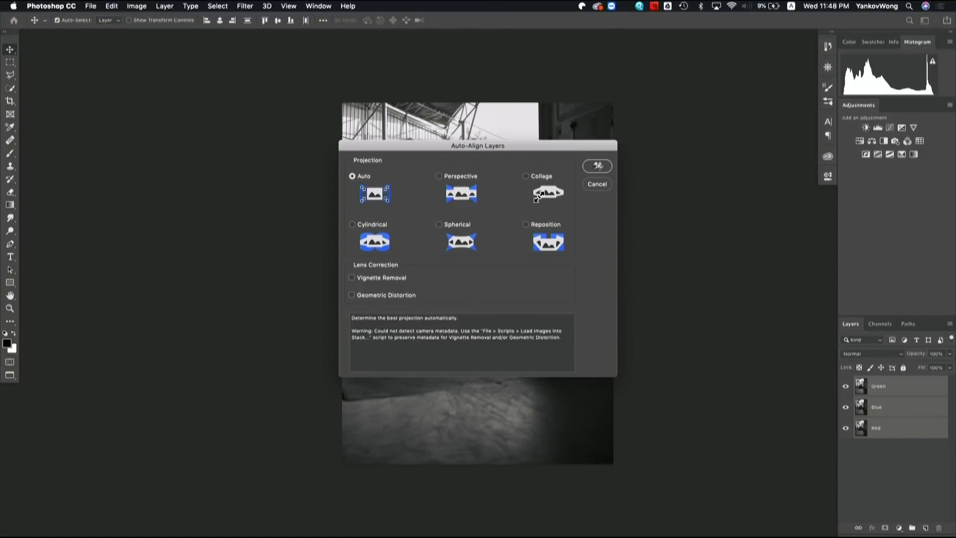
pyautogui.click(597, 167)
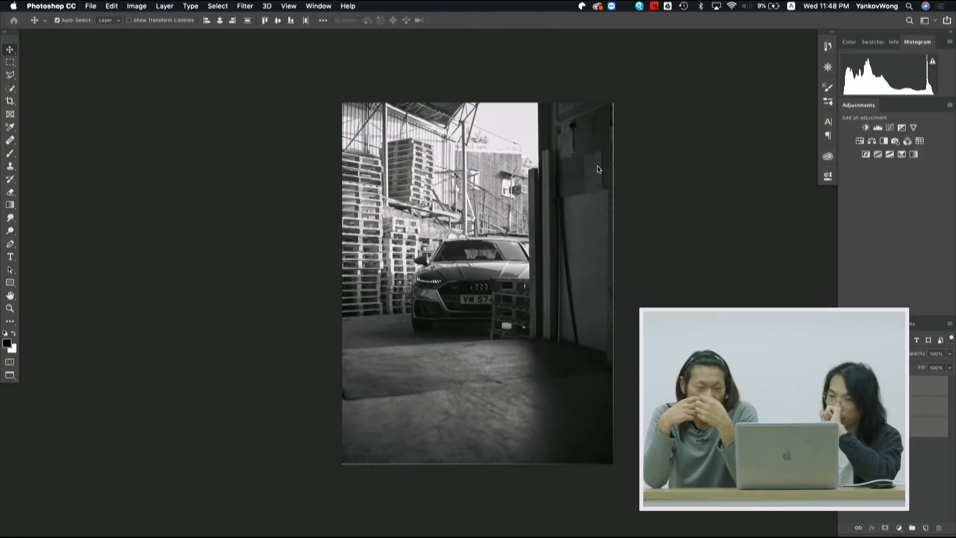
# - Examine the layer alignment close up at the car's grille by toggling the visibility of the Green and Blue layers
pyautogui.press('super+plus')
pyautogui.press('super+plus')
pyautogui.press('super+plus')
pyautogui.press('super+plus')
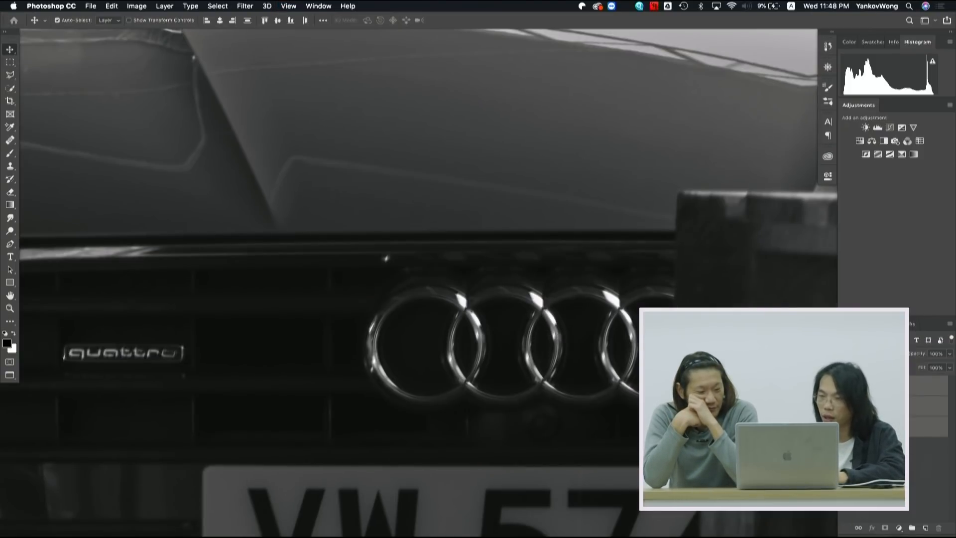
pyautogui.click(845, 386)
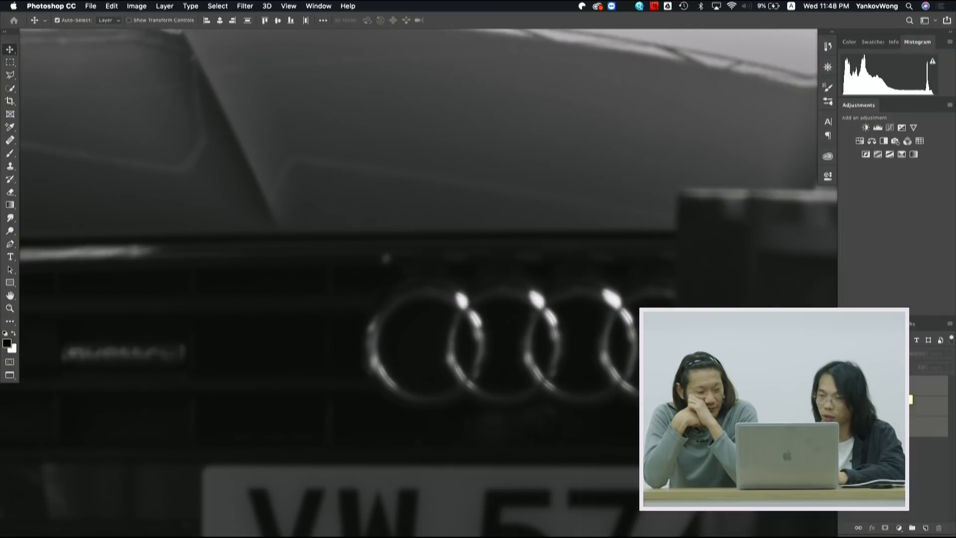
pyautogui.click(845, 405)
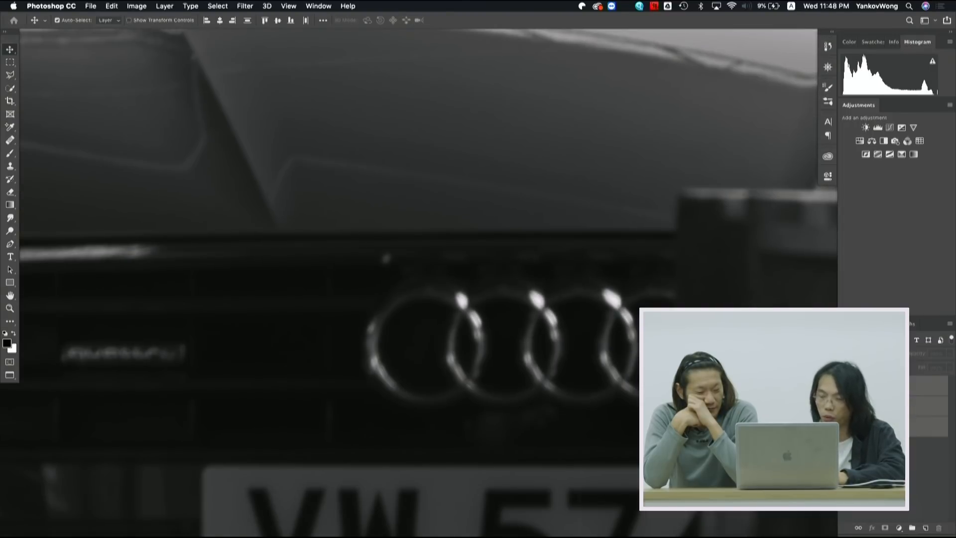
pyautogui.click(846, 404)
pyautogui.click(845, 385)
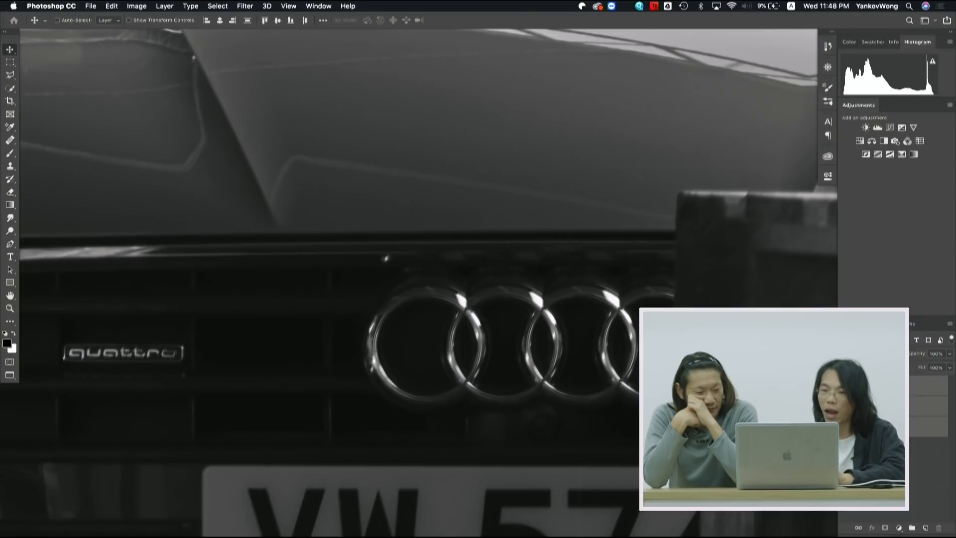
pyautogui.press('super+0')
pyautogui.press('super+minus')
pyautogui.press('super+minus')
pyautogui.press('super+minus')
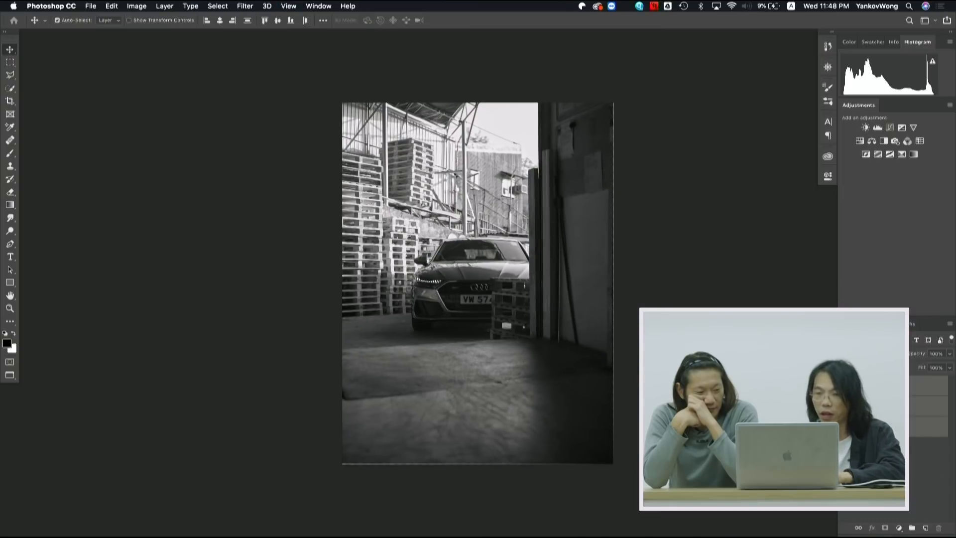
# - Crop a thin margin off all edges of the aligned image and select the whole canvas
pyautogui.press('c')
pyautogui.moveTo(342, 102); pyautogui.dragTo(349, 108)
pyautogui.moveTo(609, 458); pyautogui.dragTo(605, 455)
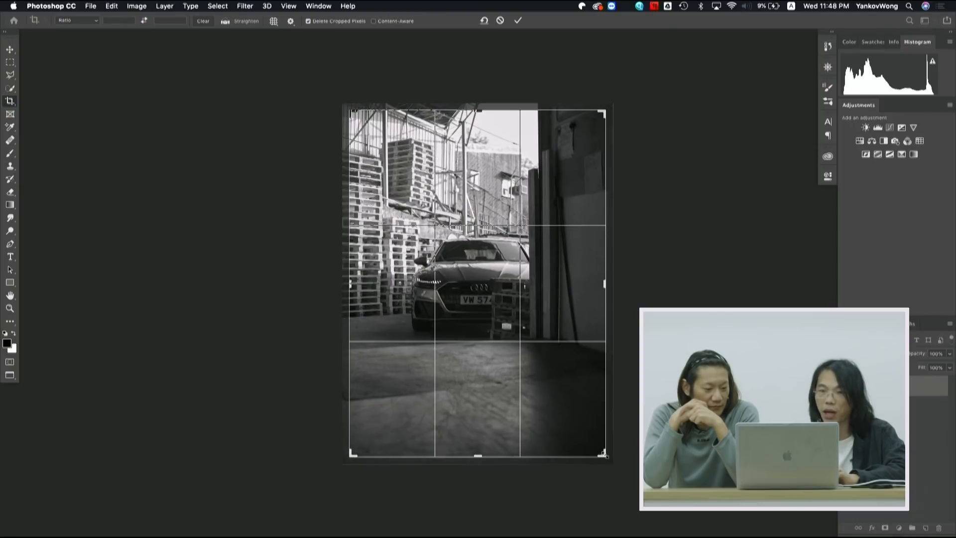
pyautogui.press('Return')
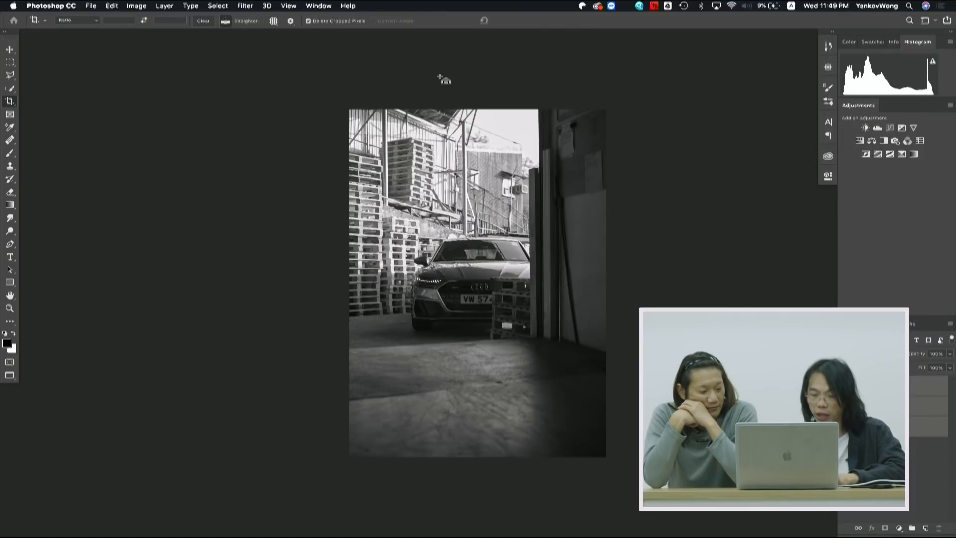
pyautogui.press('super+a')
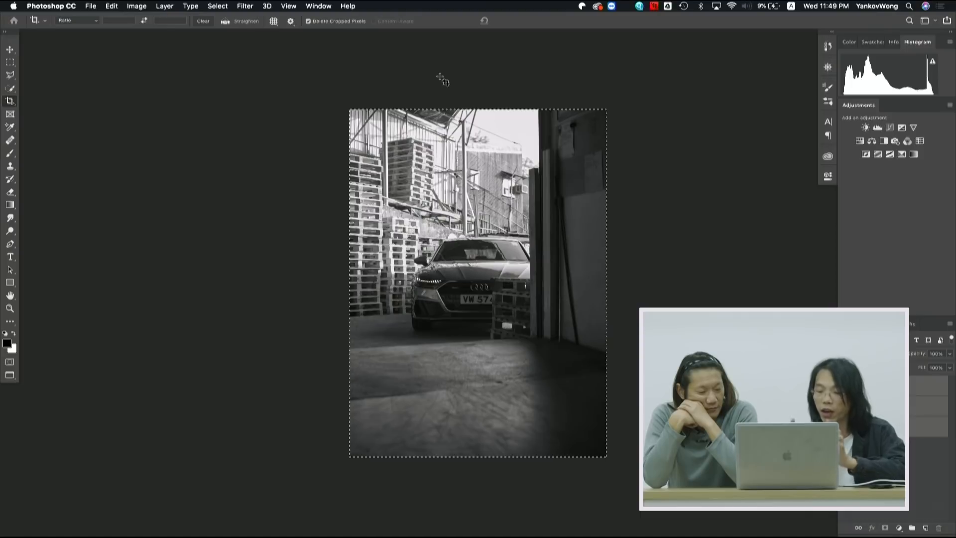
# - Check the cropped image's pixel dimensions and resolution in Image Size without changing them
pyautogui.press('super+n')
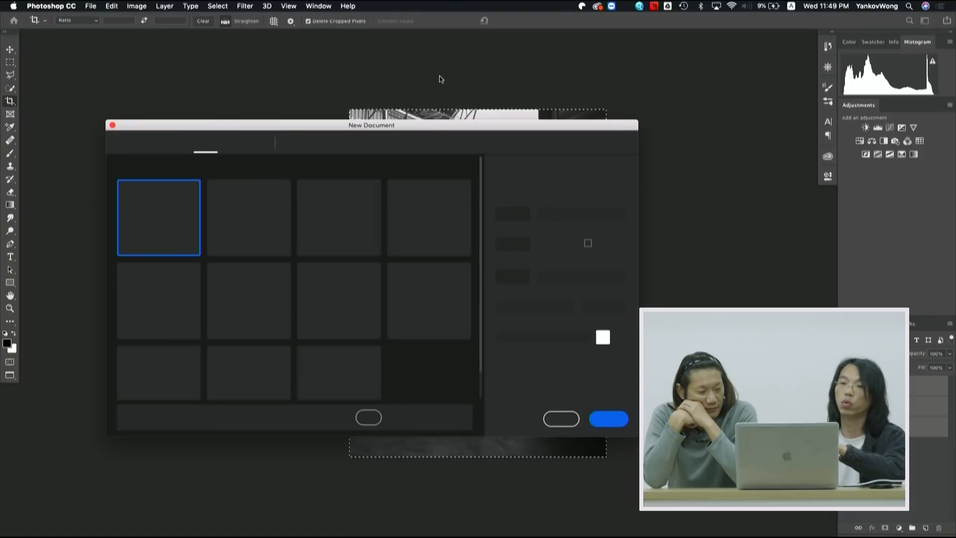
pyautogui.click(566, 419)
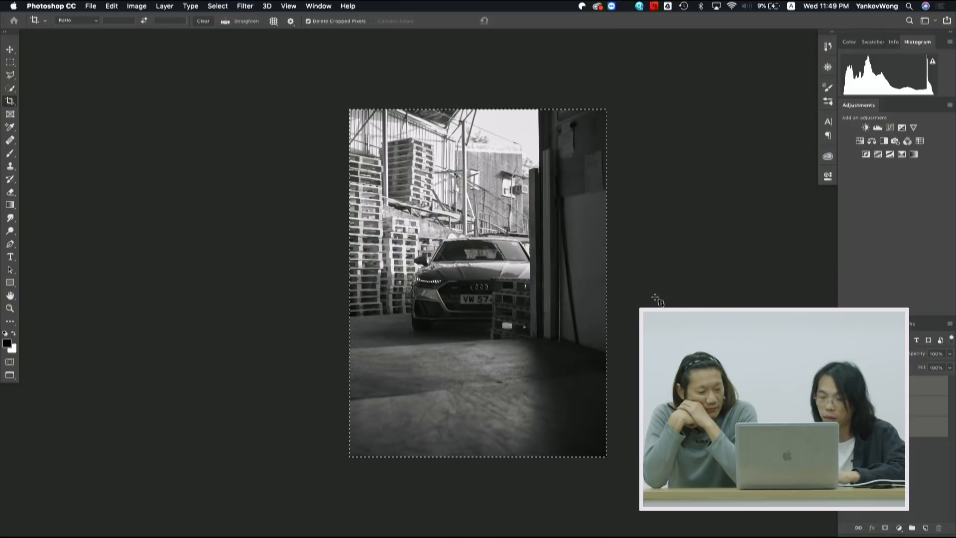
pyautogui.press('alt+super+i')
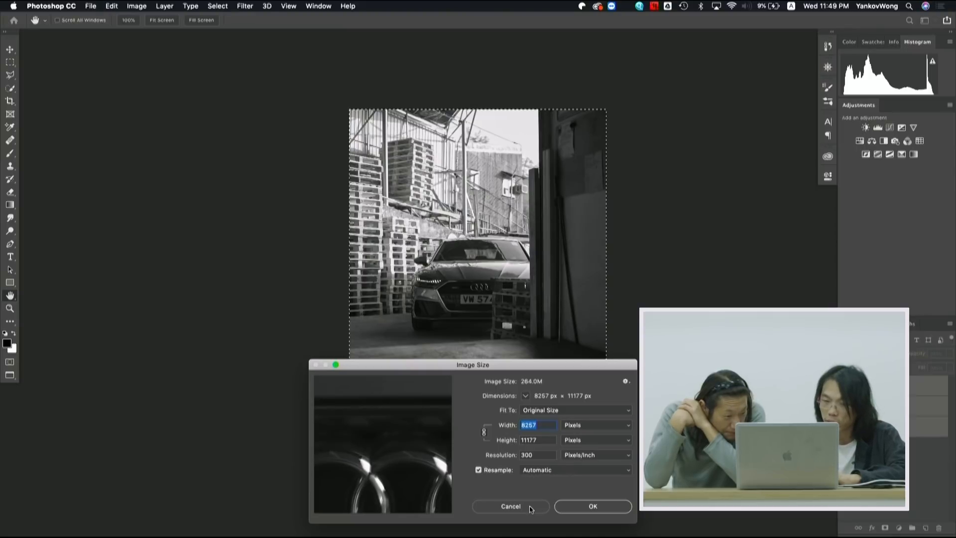
pyautogui.click(511, 507)
# - Create a white 8-bit RGB document 8257 pixels wide and 11177 pixels high at 300 pixels per inch
pyautogui.press('c')
pyautogui.press('super+n')
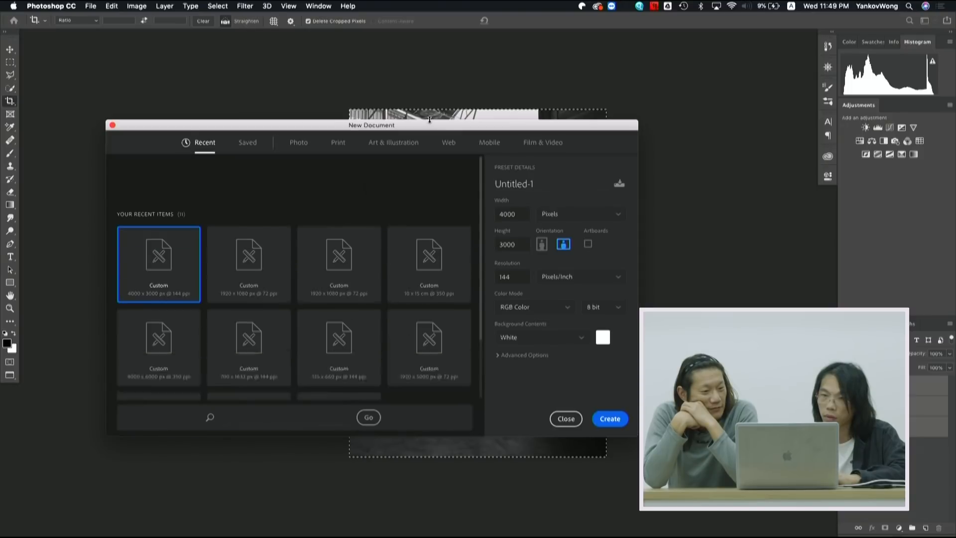
pyautogui.click(525, 218)
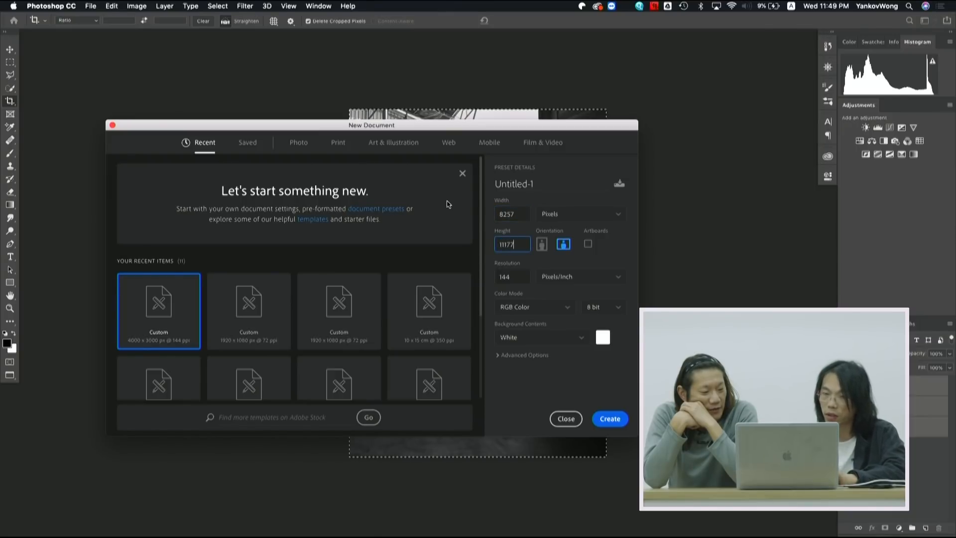
pyautogui.click(518, 280)
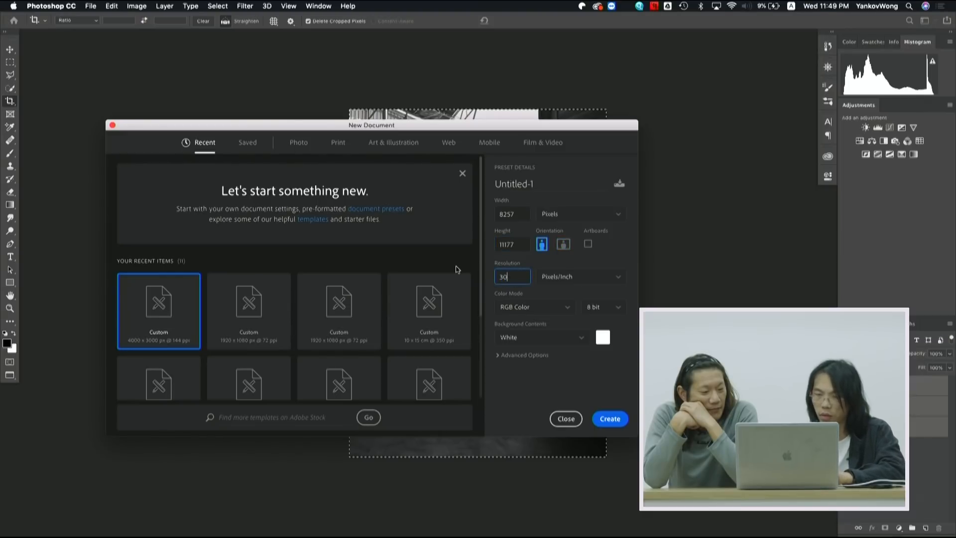
pyautogui.click(605, 419)
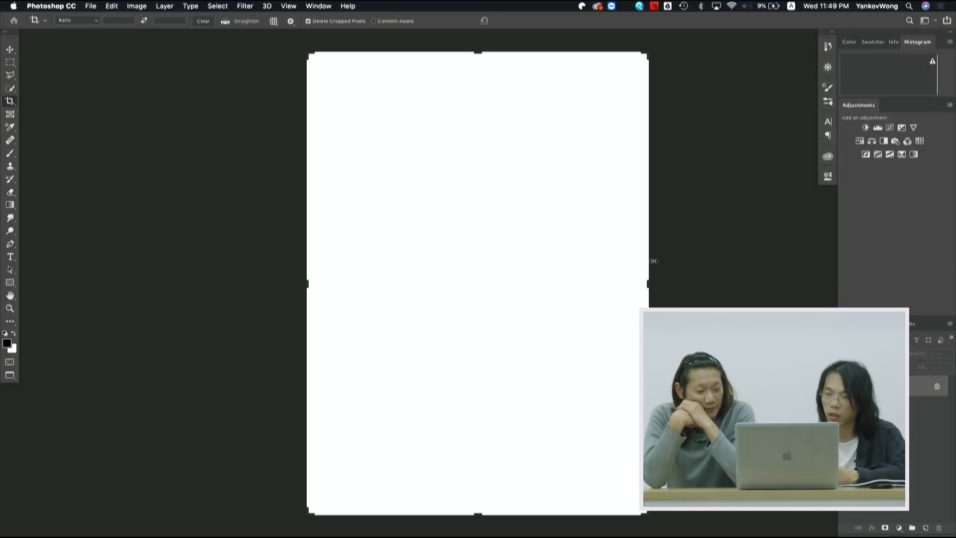
# - Return to windowed view and arrange the blank Untitled-1 document beside 20190123-A70950 1.jpg
pyautogui.press('v')
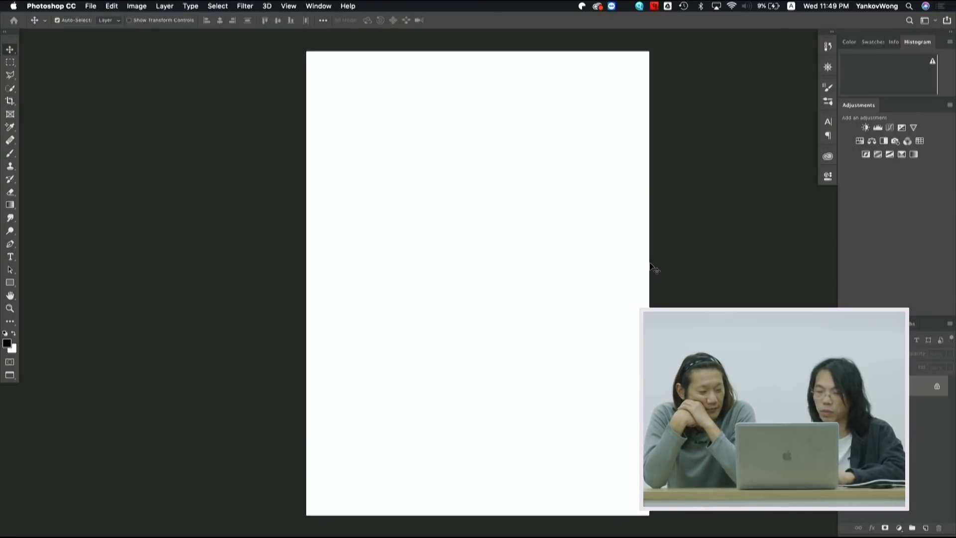
pyautogui.press('f')
pyautogui.press('f')
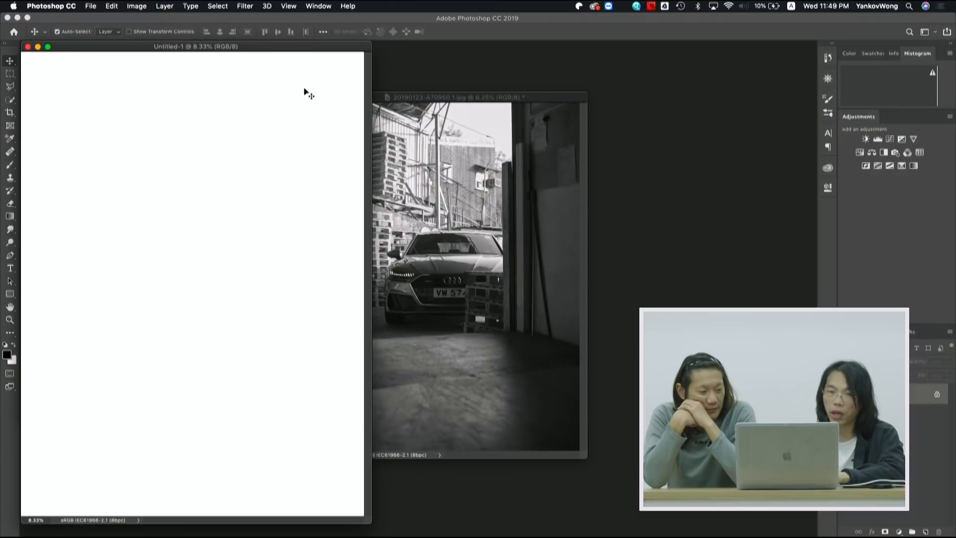
pyautogui.moveTo(269, 52); pyautogui.dragTo(666, 82)
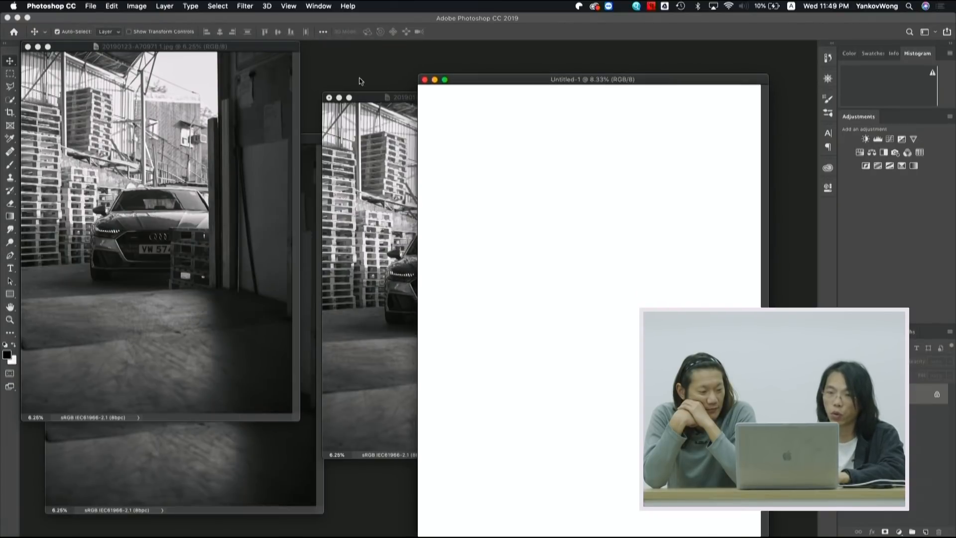
pyautogui.moveTo(397, 99); pyautogui.dragTo(246, 95)
pyautogui.press('super+a')
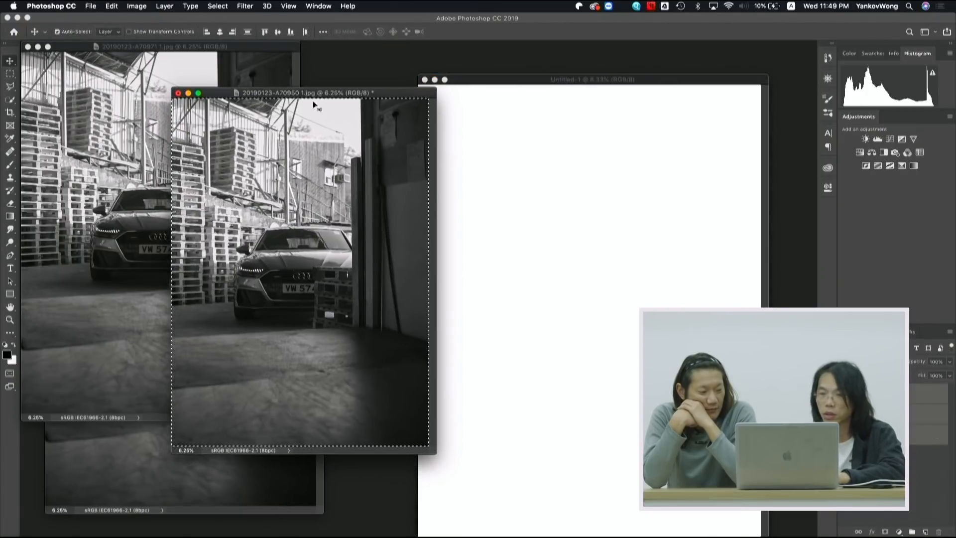
pyautogui.click(642, 82)
pyautogui.moveTo(647, 81); pyautogui.dragTo(644, 59)
# - Close the source images 20190123-A70971 1.jpg and 20190123-A70957 1.jpg
pyautogui.click(113, 49)
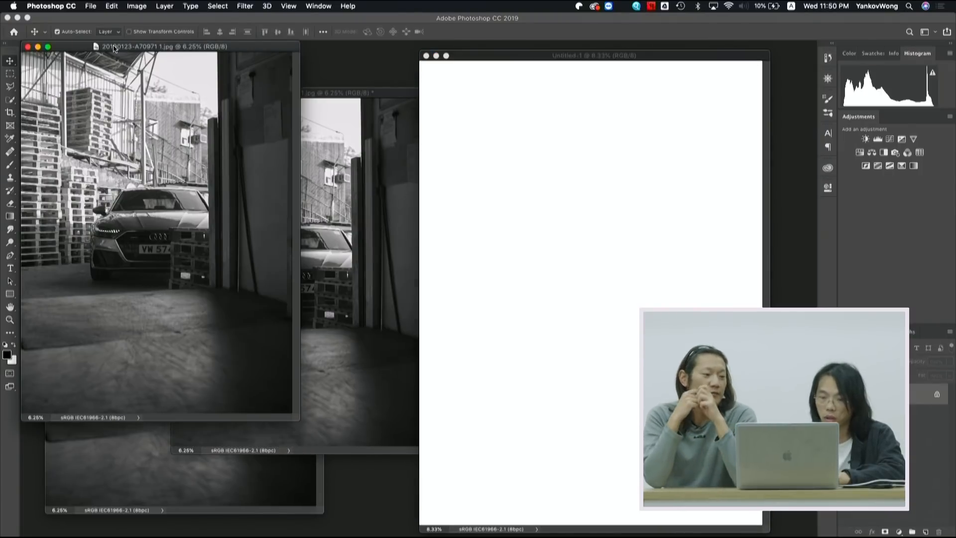
pyautogui.press('super+w')
pyautogui.click(100, 139)
pyautogui.press('super+w')
# - Move the 20190123-A70950 1.jpg window clear of the blank document and select its entire canvas
pyautogui.click(296, 93)
pyautogui.moveTo(295, 93); pyautogui.dragTo(191, 93)
pyautogui.press('super+a')
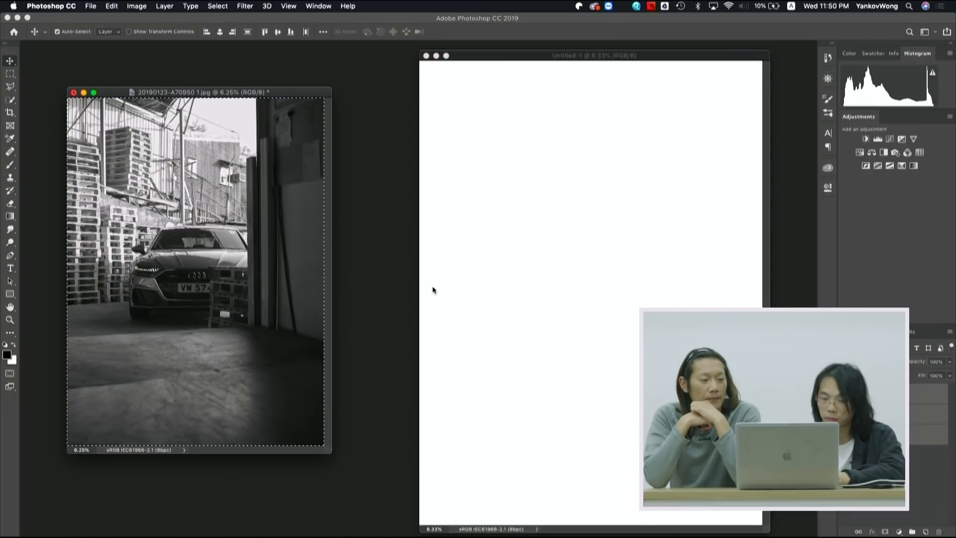
# - Move the blank Untitled-1 document close beside the monochrome car photo and display its colour channels
pyautogui.moveTo(585, 59); pyautogui.dragTo(554, 58)
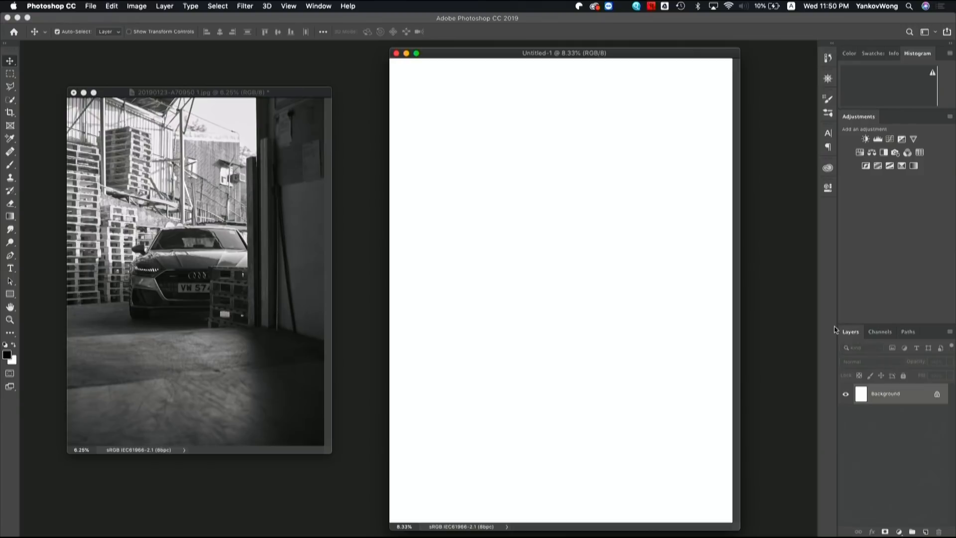
pyautogui.moveTo(523, 54); pyautogui.dragTo(481, 55)
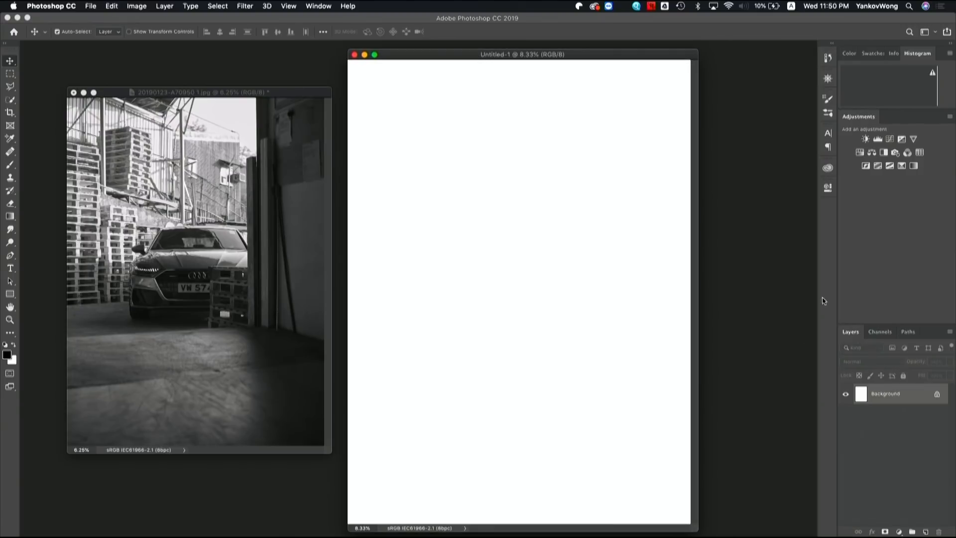
pyautogui.click(881, 333)
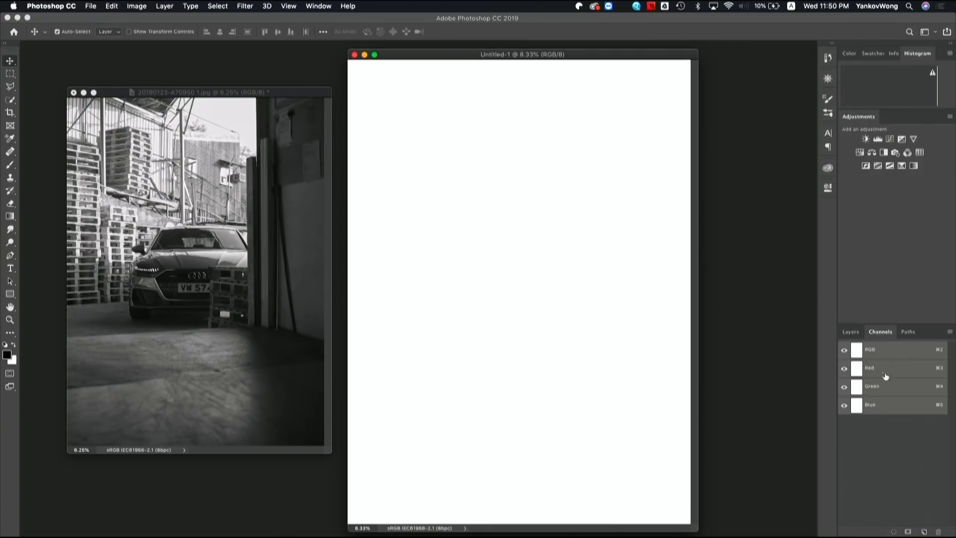
# - Select the entire canvas of 20190123-A70950 1.jpg and make only its Green layer active
pyautogui.click(284, 96)
pyautogui.press('super+a')
pyautogui.click(851, 331)
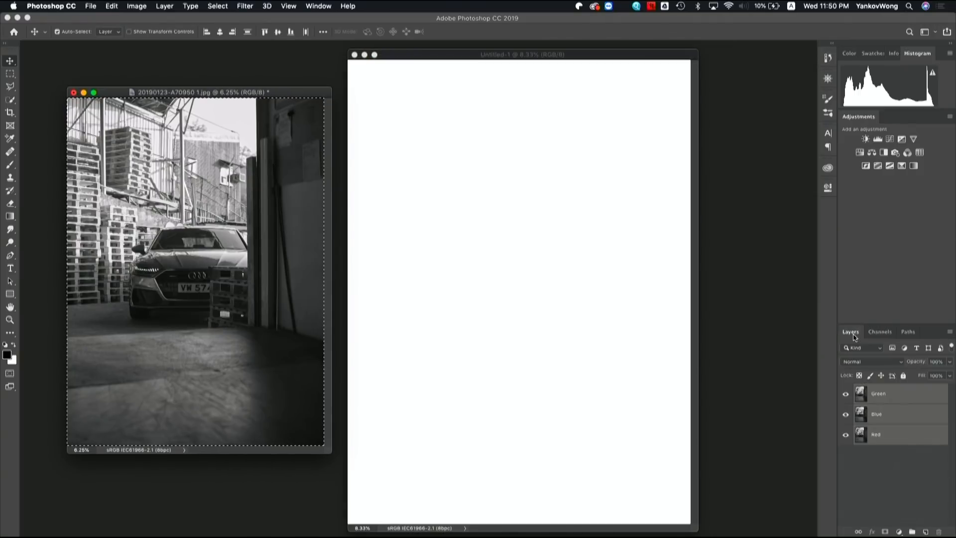
pyautogui.click(896, 393)
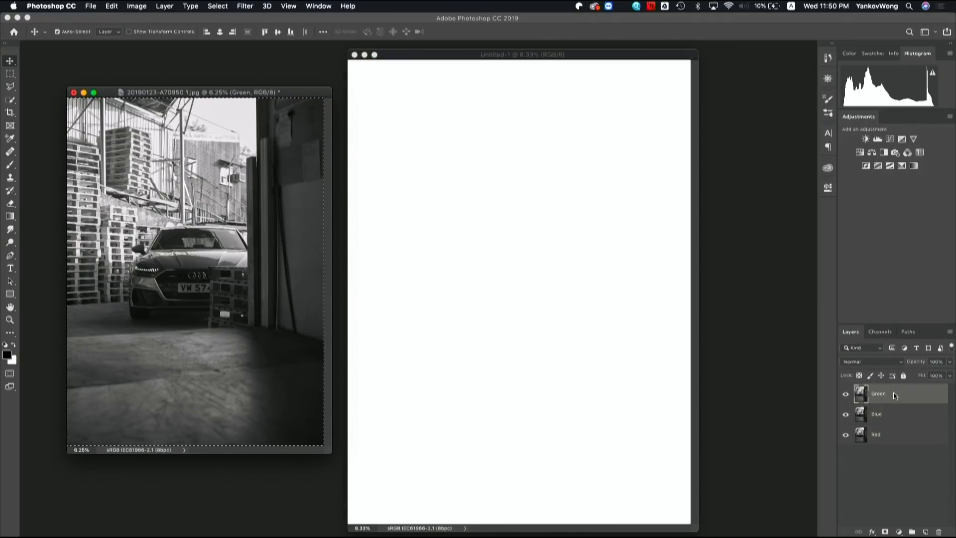
# - Copy the Green layer of the car photo and paste it into the Green channel of Untitled-1
pyautogui.click(590, 59)
pyautogui.click(880, 332)
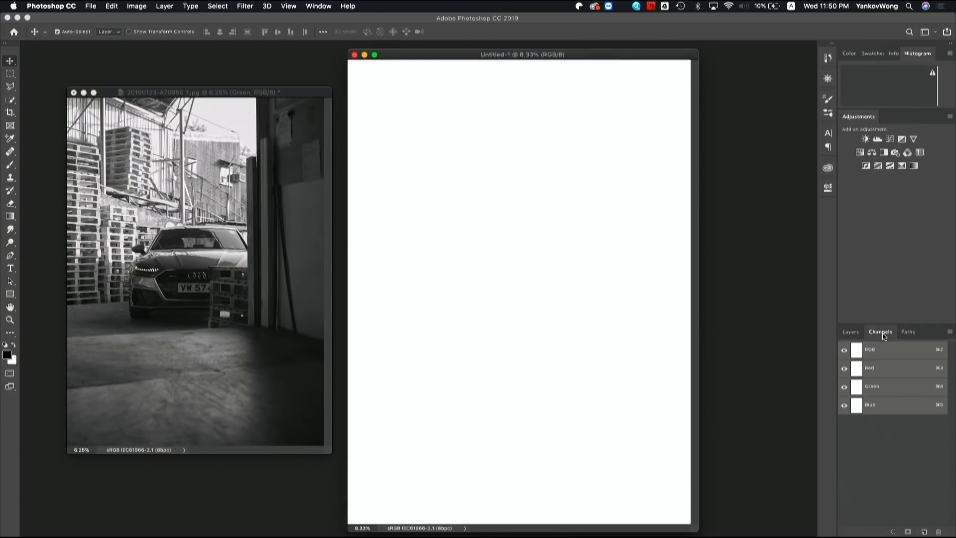
pyautogui.click(879, 389)
pyautogui.click(293, 95)
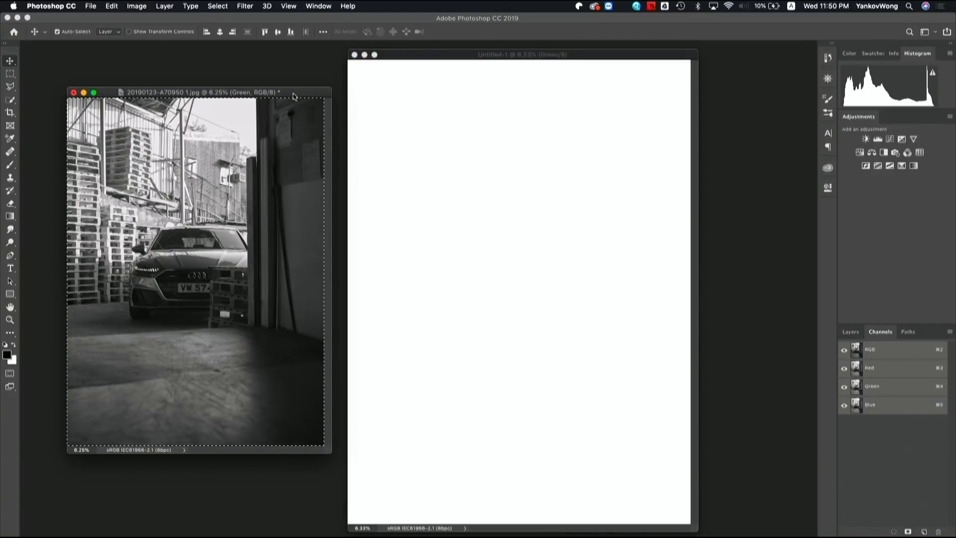
pyautogui.click(851, 331)
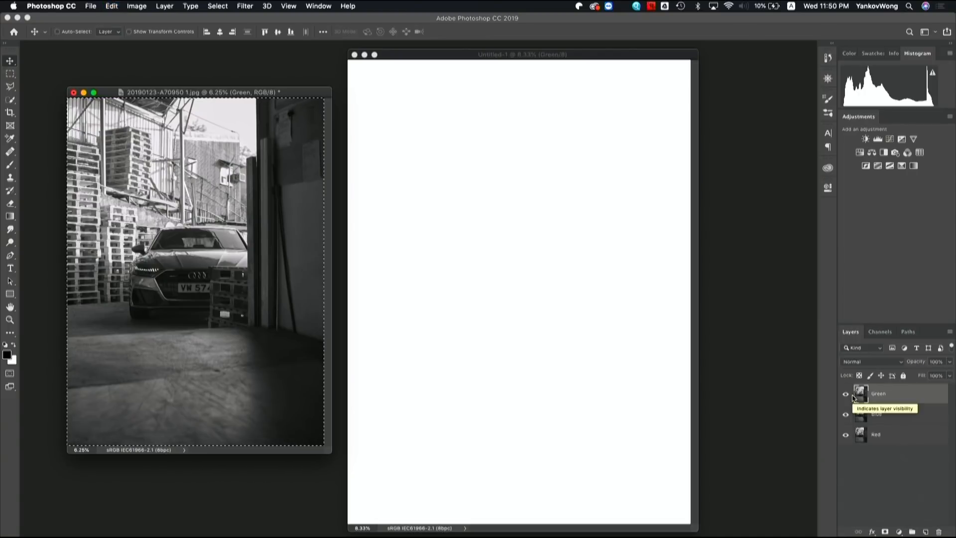
pyautogui.click(560, 56)
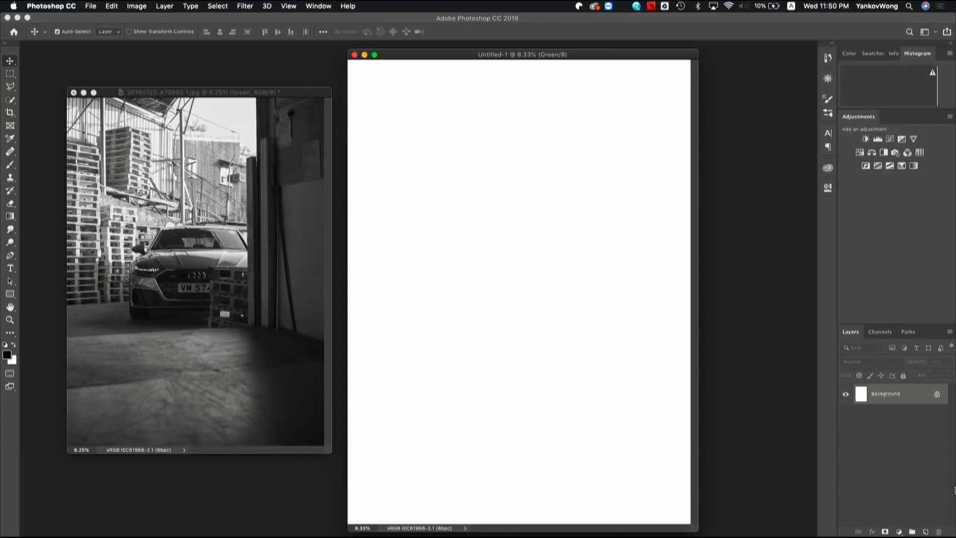
pyautogui.click(881, 331)
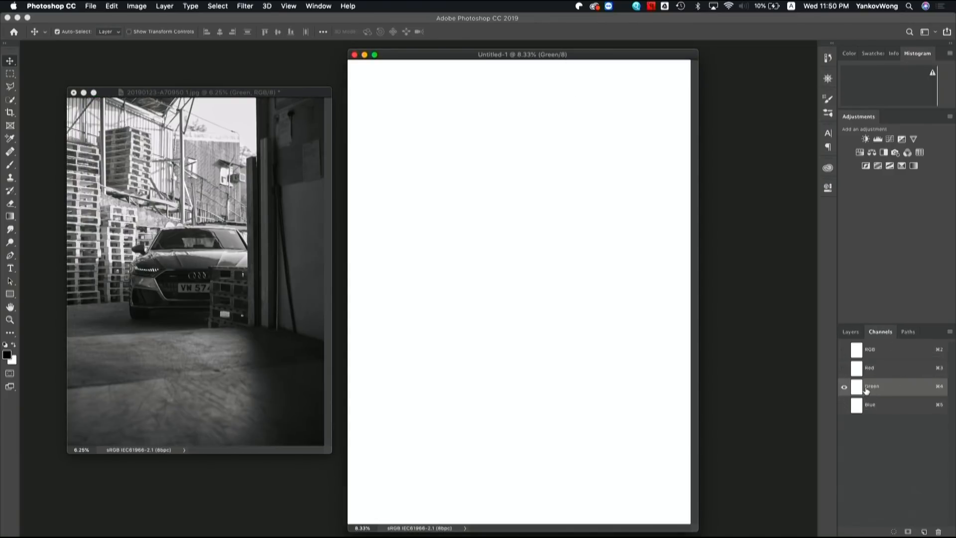
pyautogui.press('super+v')
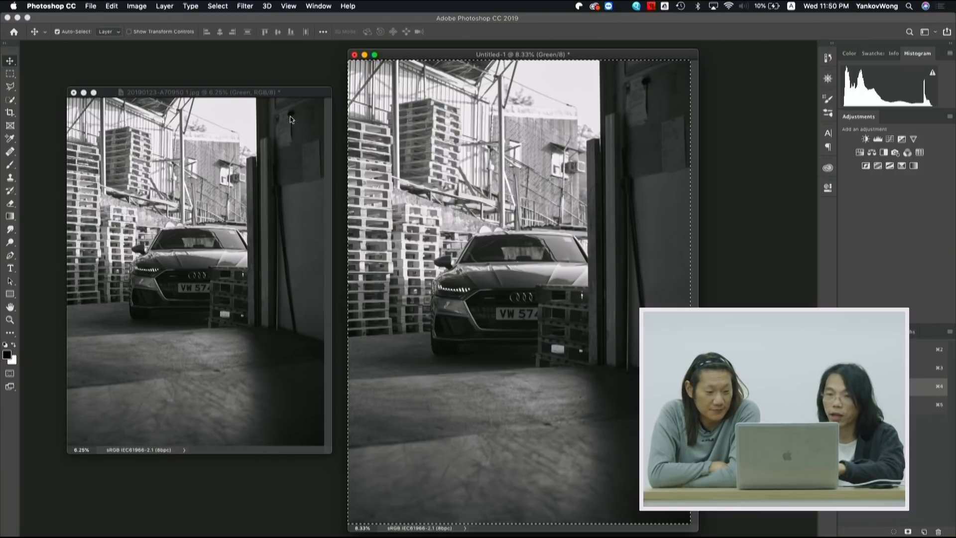
# - In 20190123-A70950 1.jpg, hide the Green layer and copy the contents of the Blue layer
pyautogui.click(330, 157)
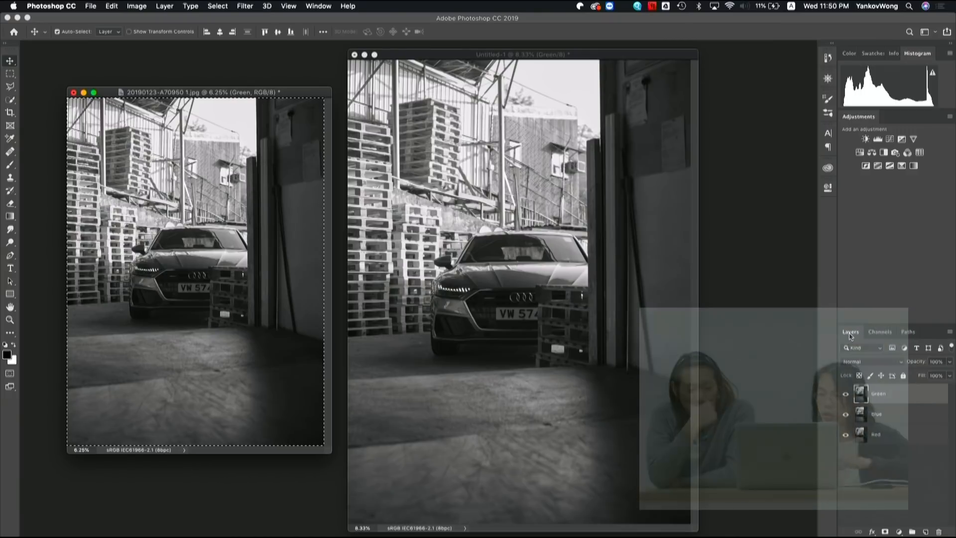
pyautogui.click(845, 396)
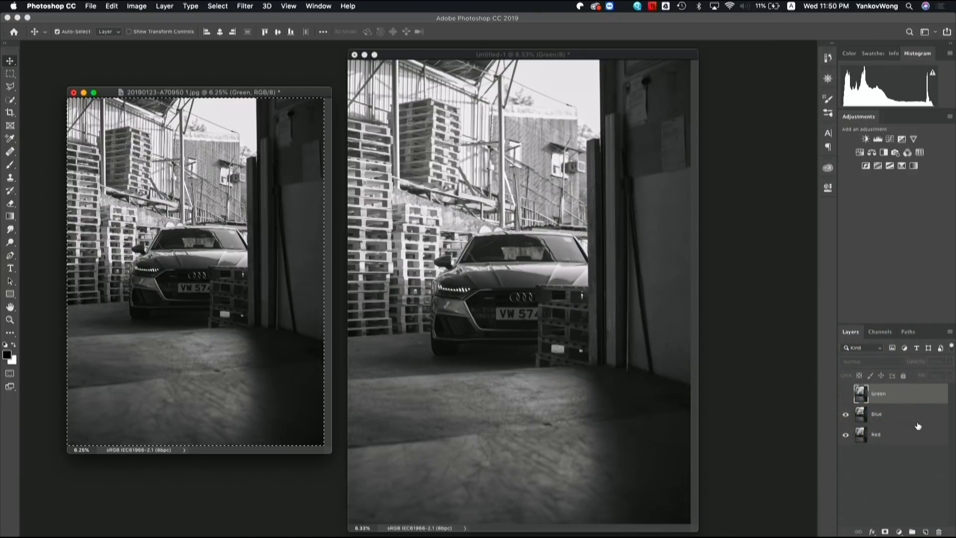
pyautogui.click(894, 417)
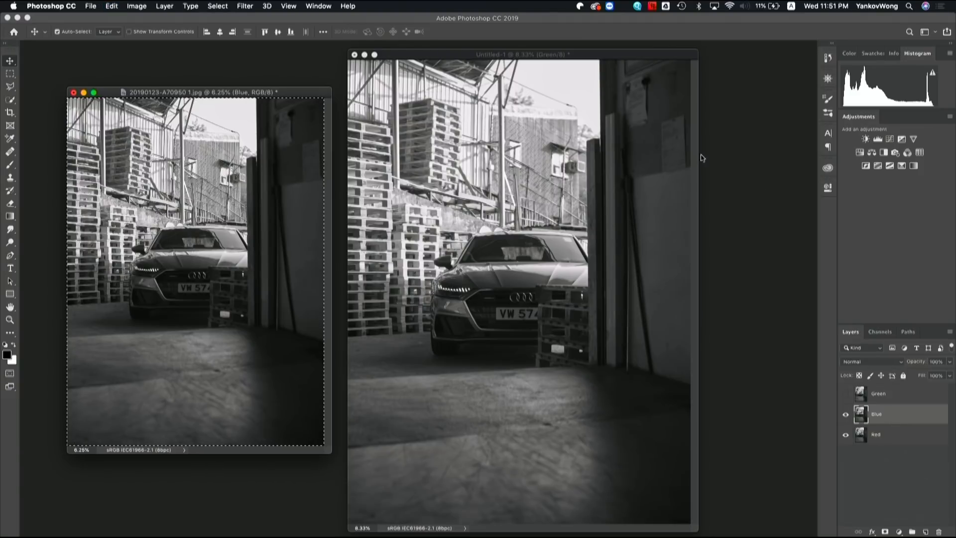
# - Paste the copied Blue layer into the Blue channel of Untitled-1 with only that channel visible, and show the RGB composite
pyautogui.click(632, 56)
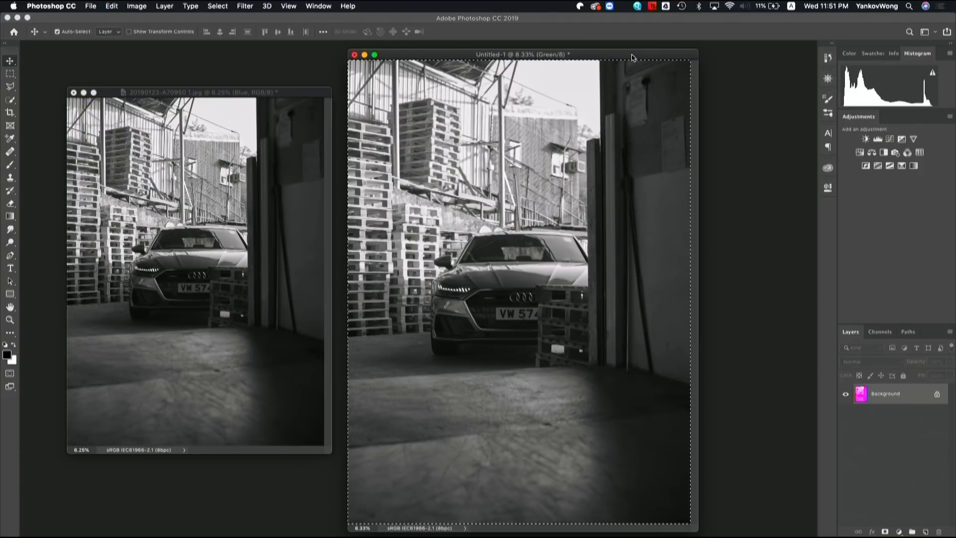
pyautogui.click(880, 331)
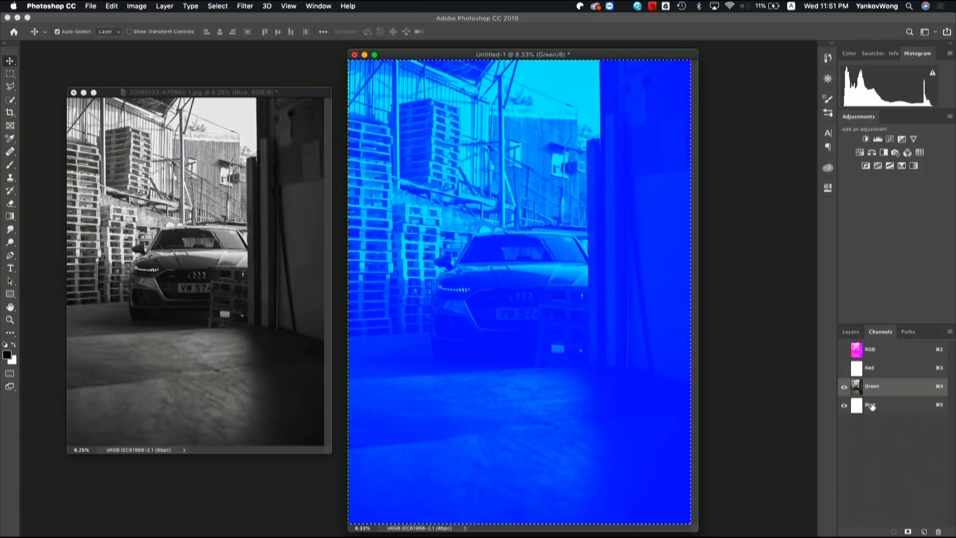
pyautogui.click(844, 405)
pyautogui.click(844, 387)
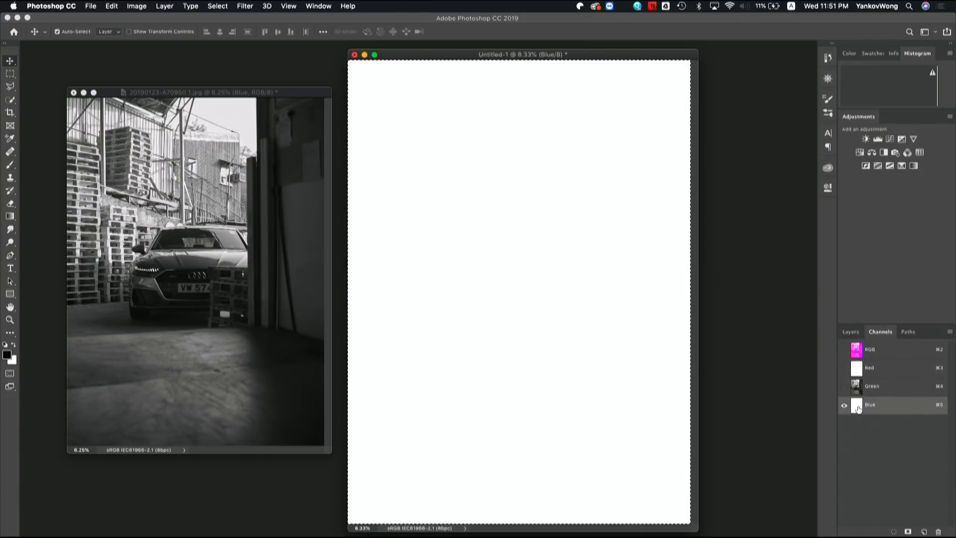
pyautogui.press('super+v')
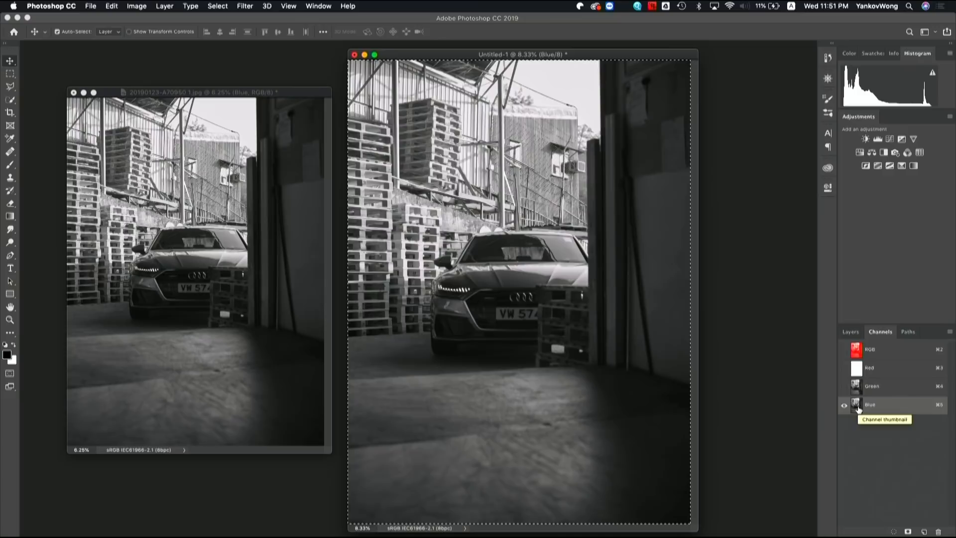
pyautogui.click(845, 350)
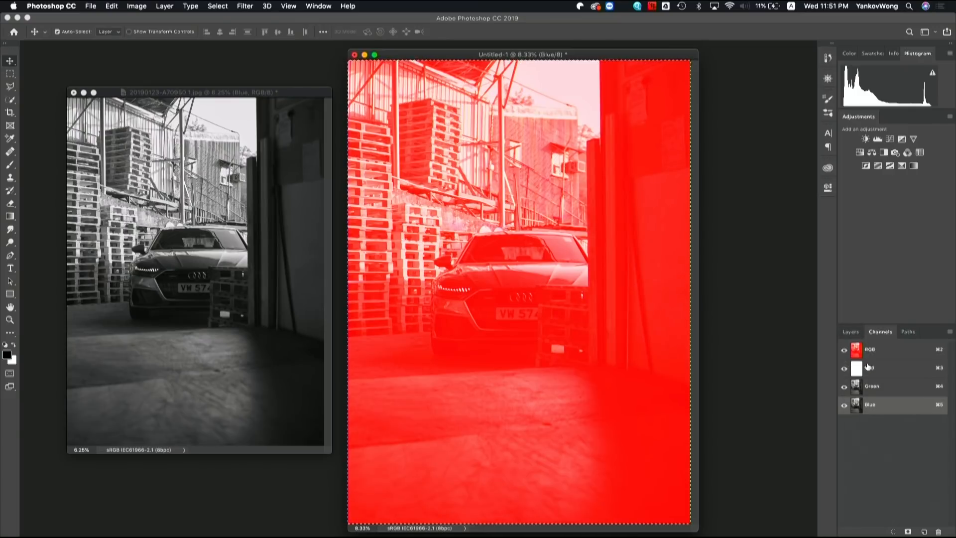
# - In 20190123-A70950 1.jpg, hide the Blue layer and copy the contents of the Red layer
pyautogui.click(287, 94)
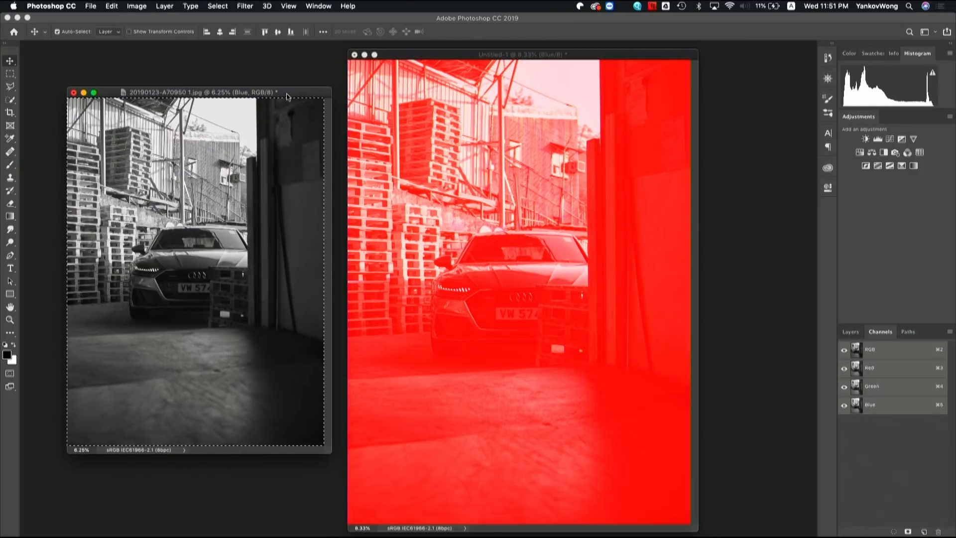
pyautogui.click(852, 331)
pyautogui.click(890, 464)
pyautogui.click(846, 414)
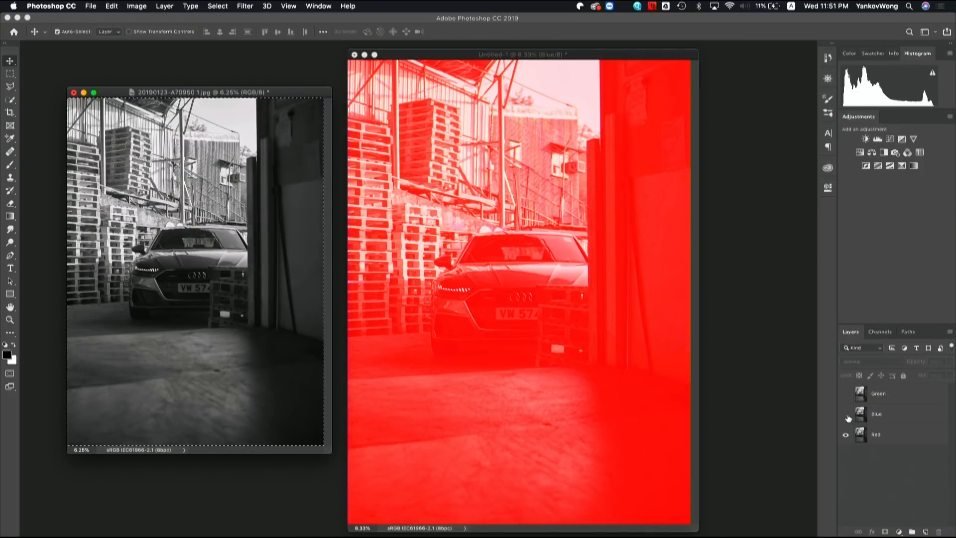
pyautogui.click(877, 438)
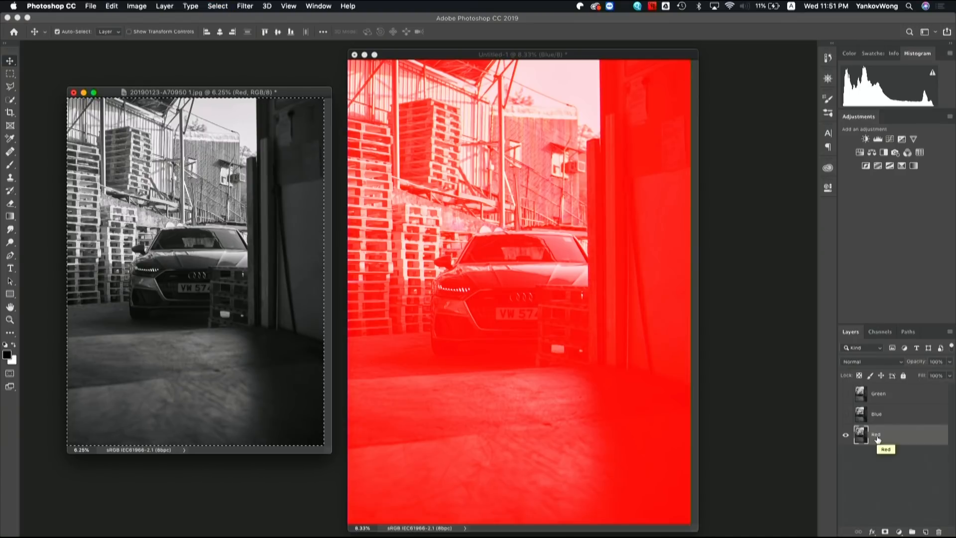
# - Paste the copied Red layer into the Red channel of Untitled-1 with only that channel visible, and show all channels together
pyautogui.click(480, 58)
pyautogui.click(880, 332)
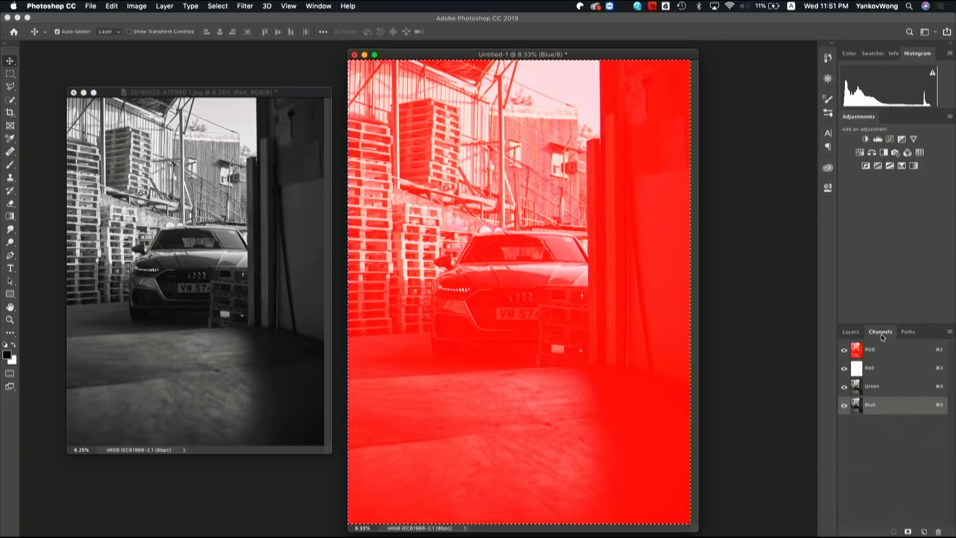
pyautogui.click(872, 372)
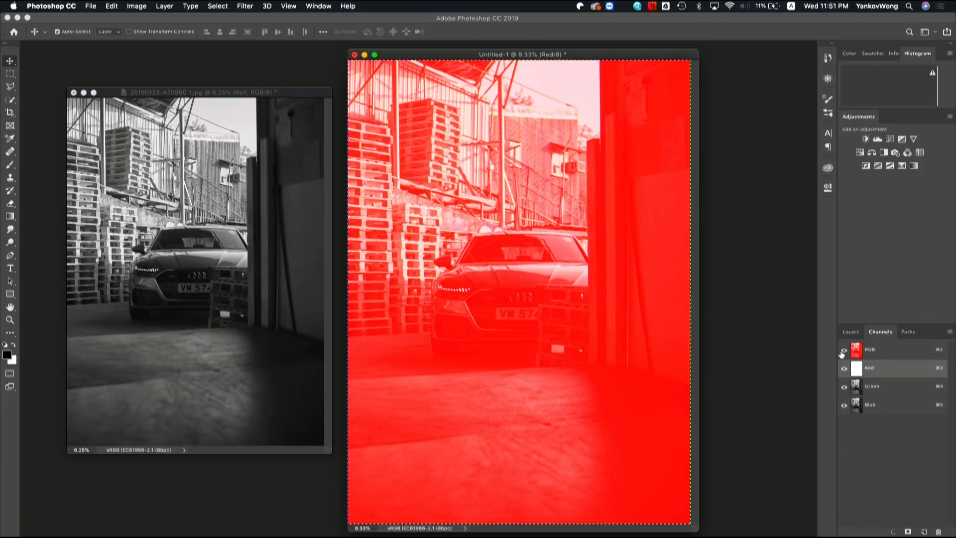
pyautogui.click(844, 387)
pyautogui.click(844, 405)
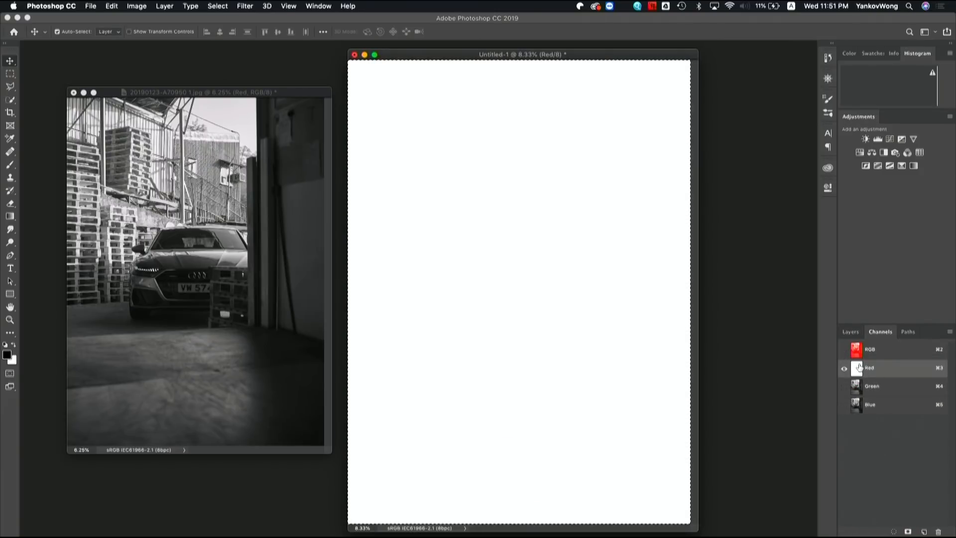
pyautogui.press('super+v')
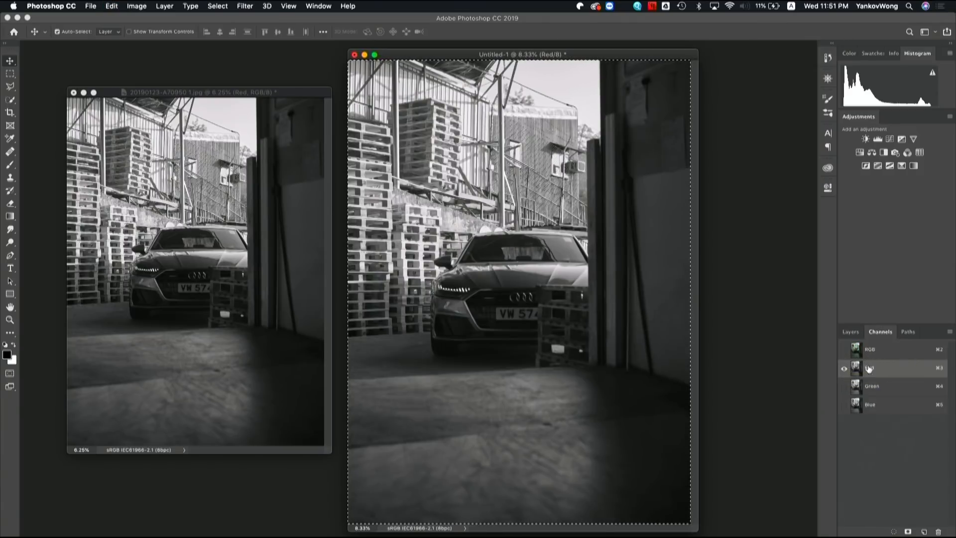
pyautogui.click(844, 351)
# - Return to the layers of Untitled-1, move its window away from the source photo and clear the selection
pyautogui.click(852, 333)
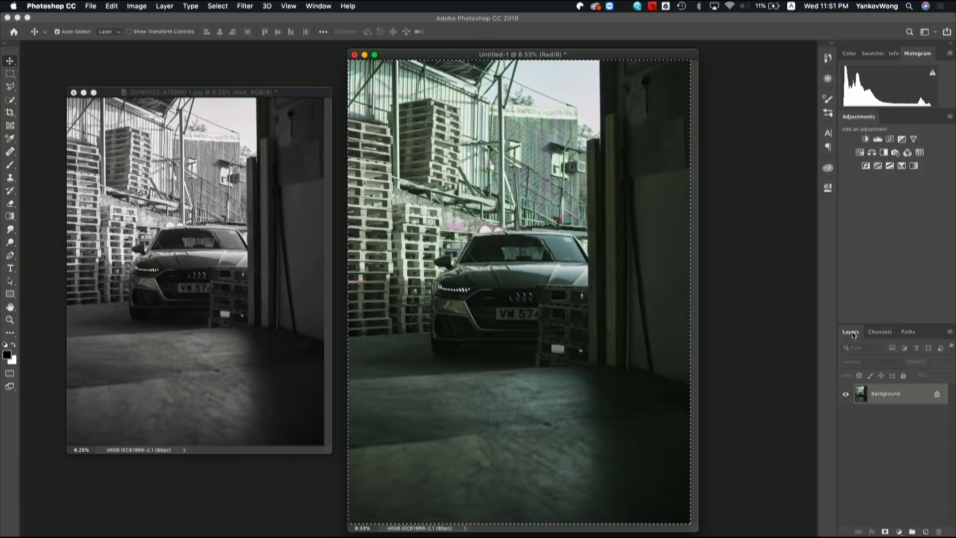
pyautogui.moveTo(578, 55); pyautogui.dragTo(613, 59)
pyautogui.press('super+d')
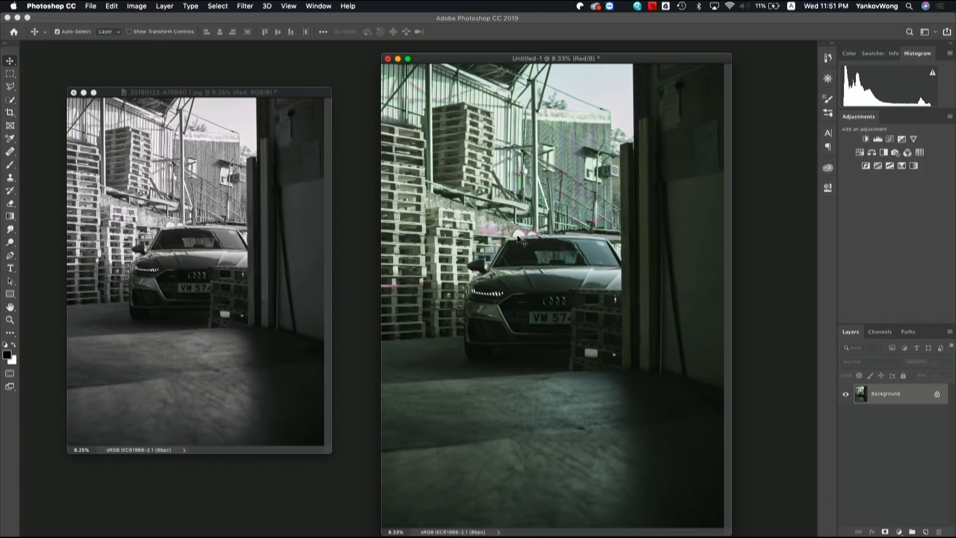
# - Examine the channel alignment at 100% across the car's badge, windscreen, roof and background fence, and view the whole image in full-screen mode
pyautogui.press('super+1')
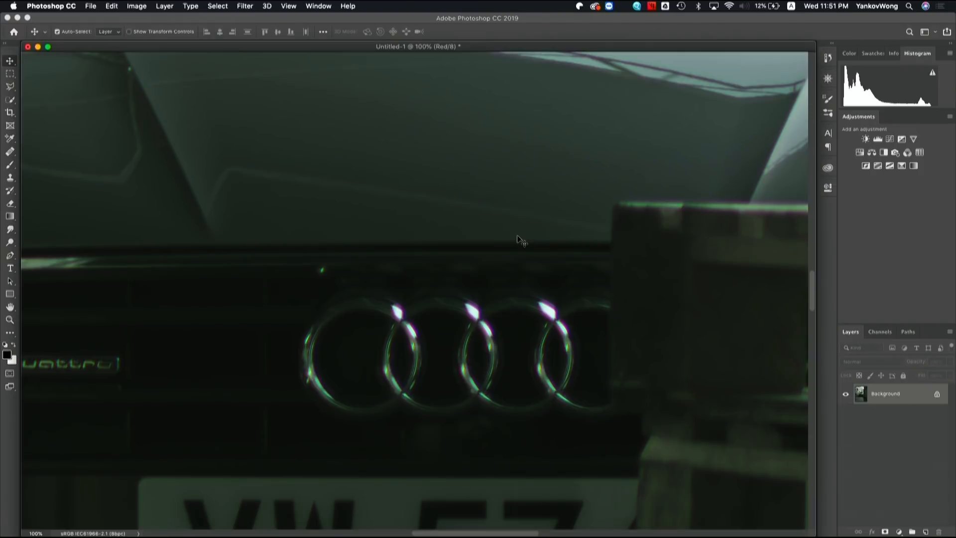
pyautogui.moveTo(462, 176); pyautogui.dragTo(553, 498)
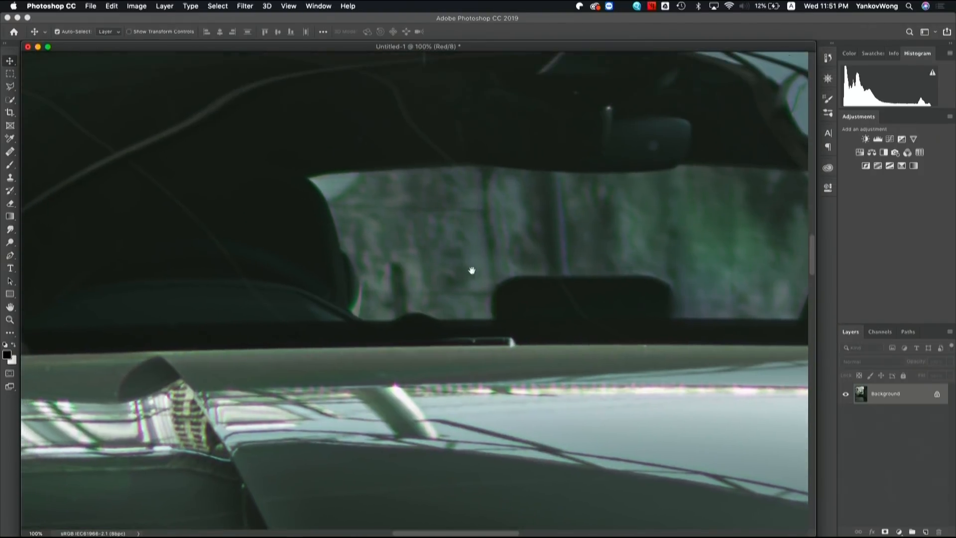
pyautogui.moveTo(383, 164); pyautogui.dragTo(616, 432)
pyautogui.moveTo(419, 224); pyautogui.dragTo(486, 295)
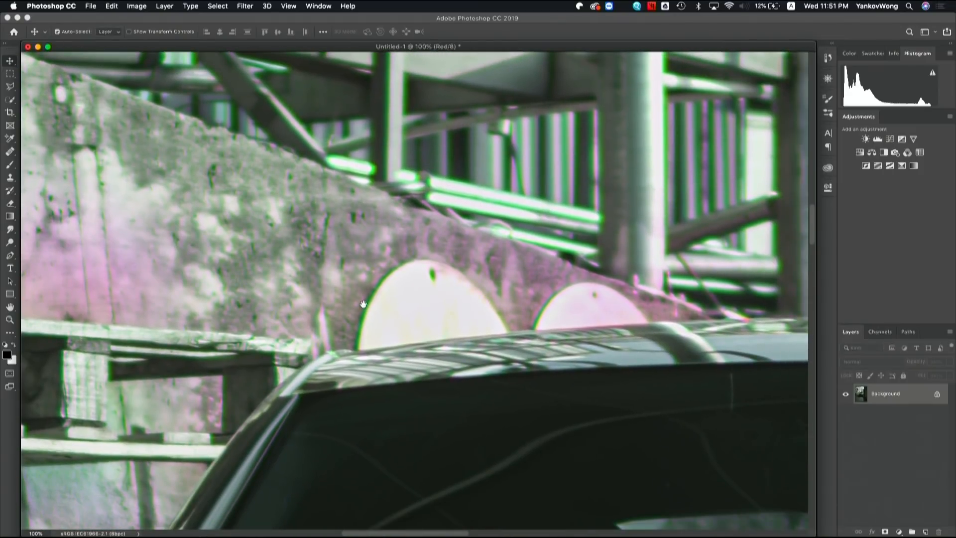
pyautogui.moveTo(363, 305); pyautogui.dragTo(473, 292)
pyautogui.moveTo(662, 308); pyautogui.dragTo(324, 349)
pyautogui.moveTo(644, 336); pyautogui.dragTo(286, 343)
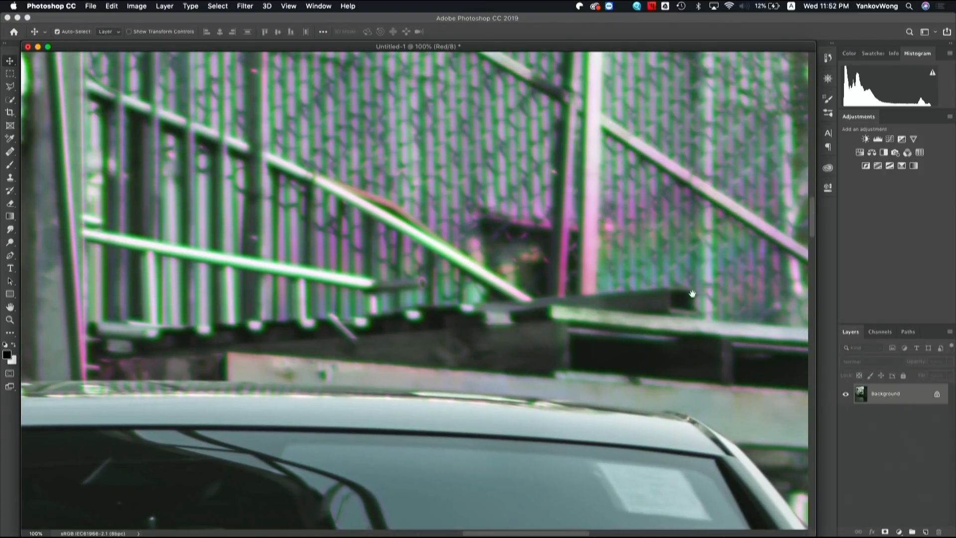
pyautogui.hscroll(8, 647, 298)
pyautogui.scroll(2, 648, 299)
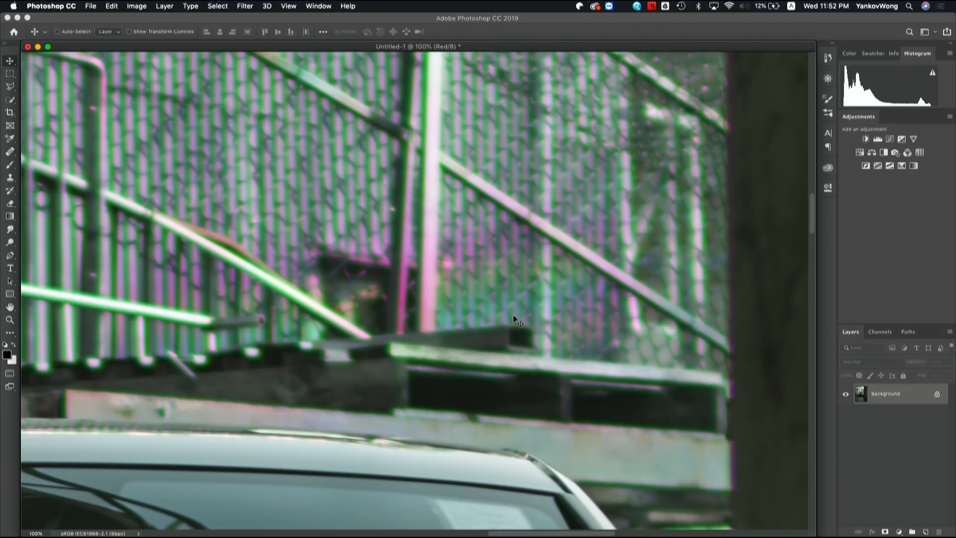
pyautogui.press('super+0')
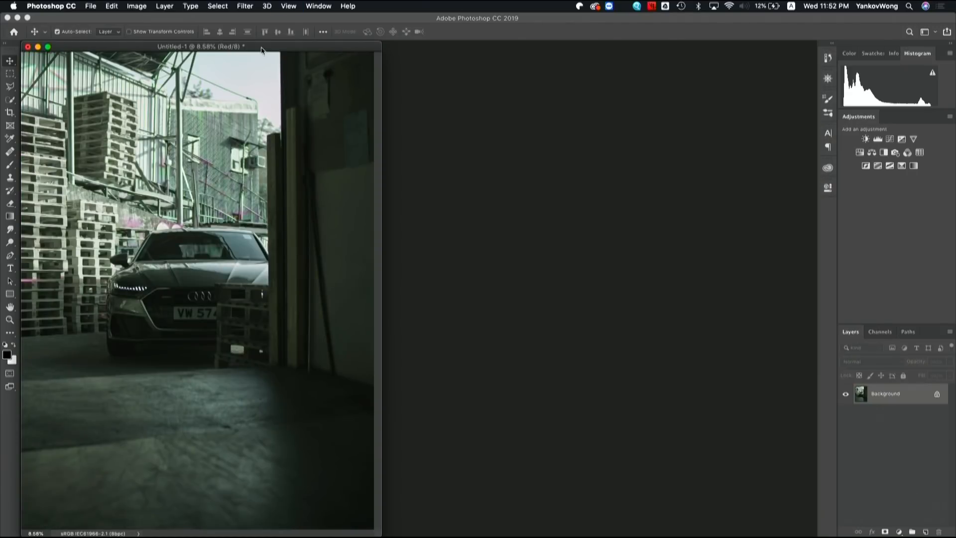
pyautogui.press('f')
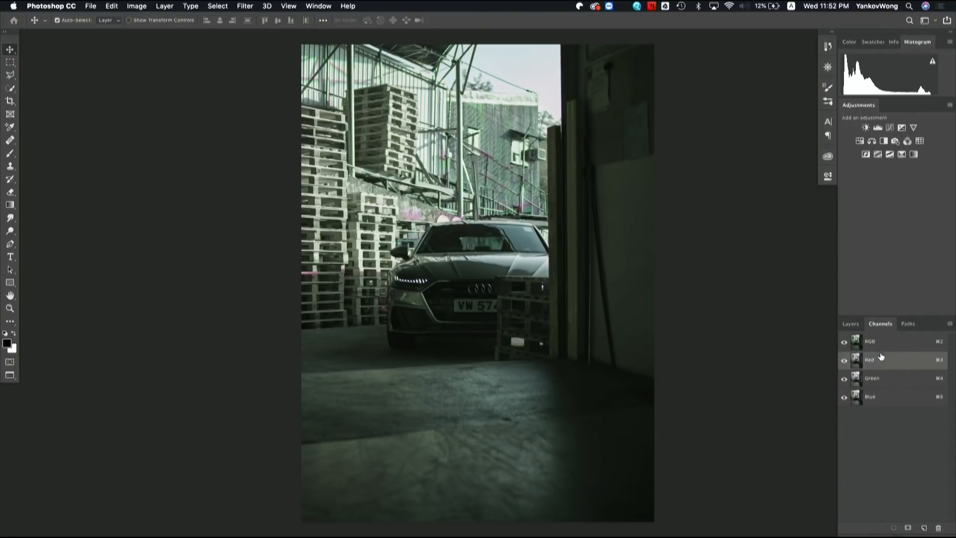
# - Return to the layers of Untitled-1 and apply the Camera Raw Filter to the Background layer with Clarity at +23
pyautogui.click(855, 327)
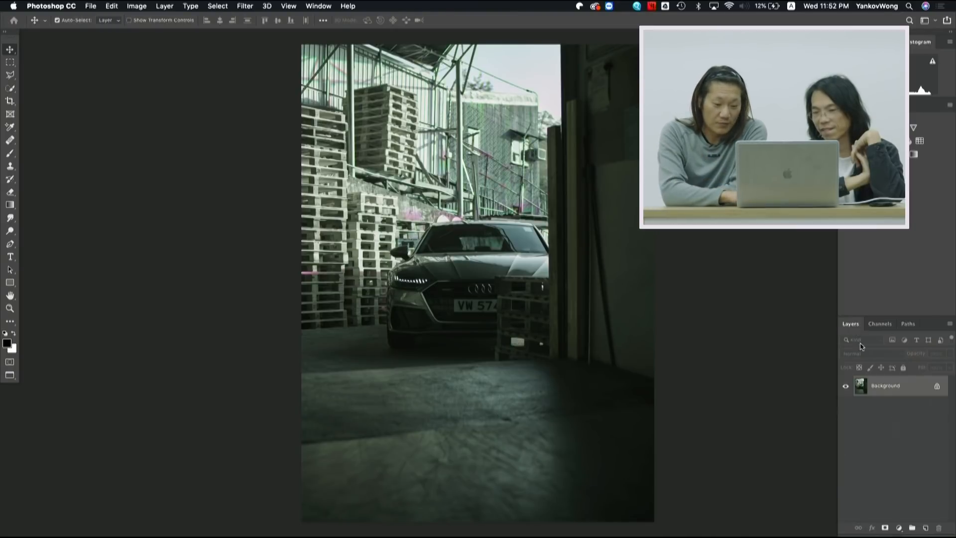
pyautogui.click(899, 526)
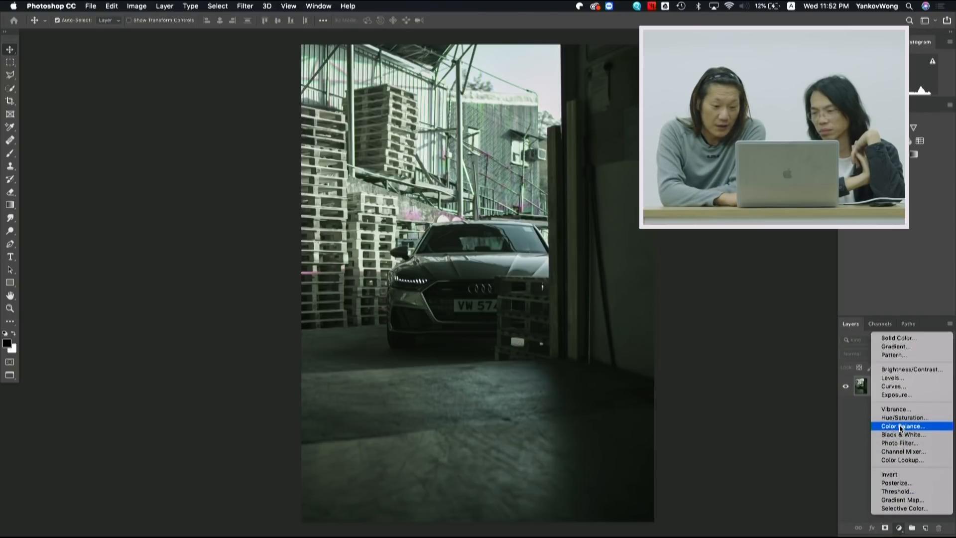
pyautogui.click(845, 447)
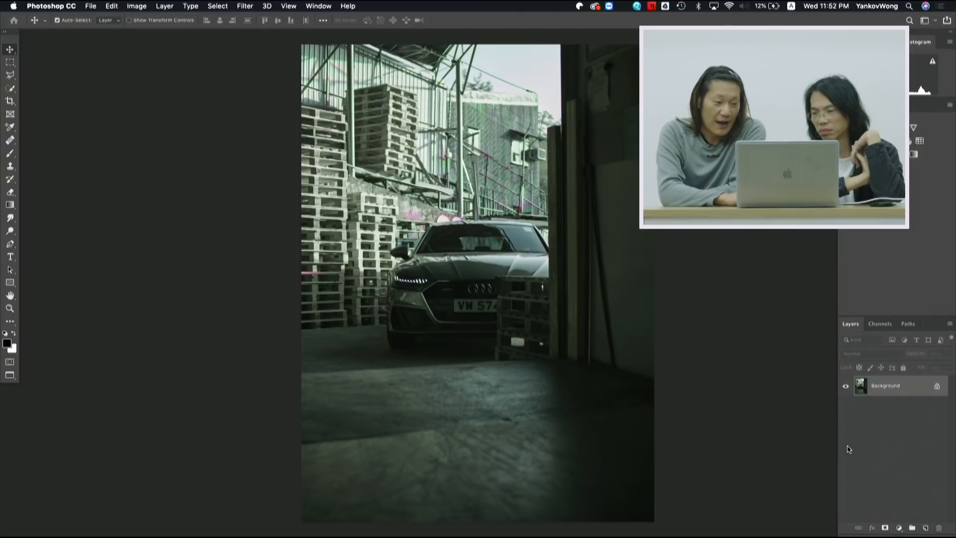
pyautogui.click(285, 7)
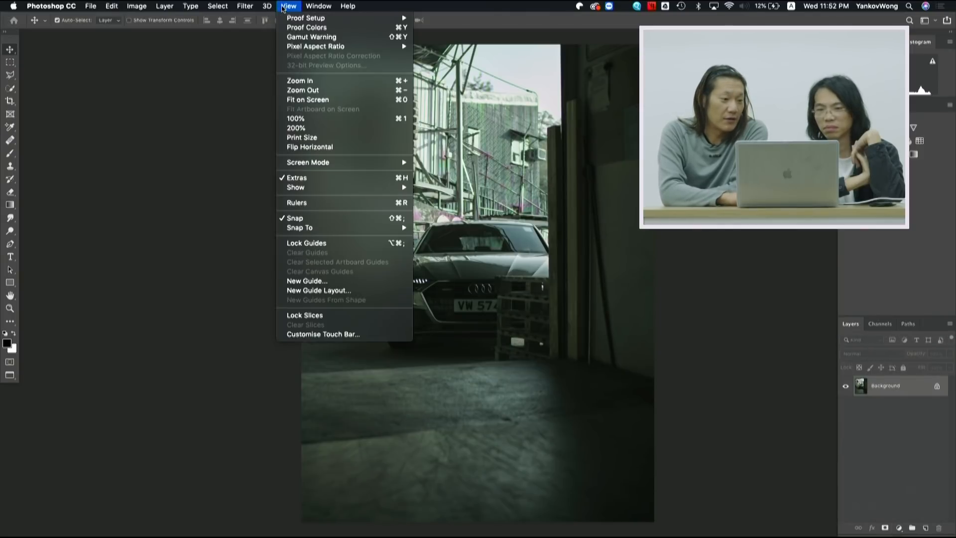
pyautogui.moveTo(252, 8)
pyautogui.click(266, 66)
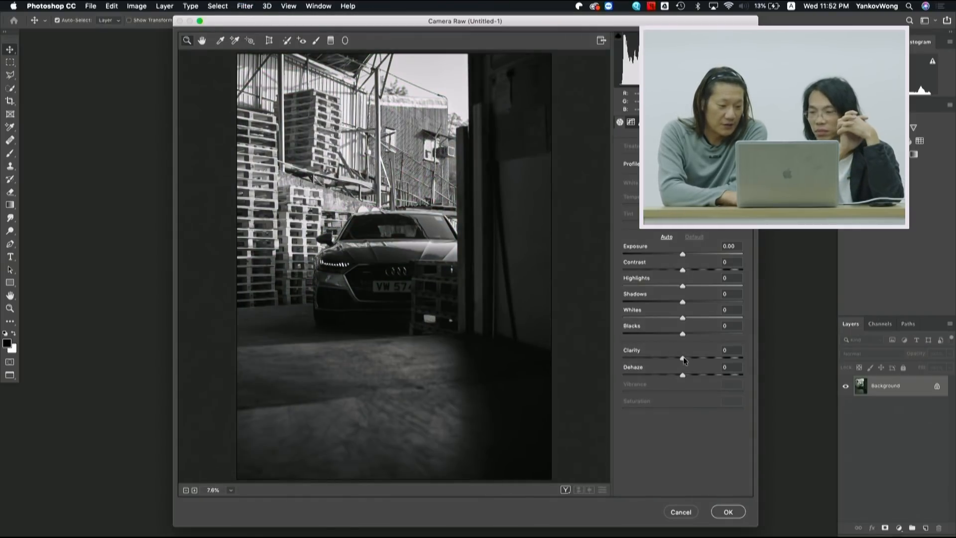
pyautogui.moveTo(684, 359); pyautogui.dragTo(698, 360)
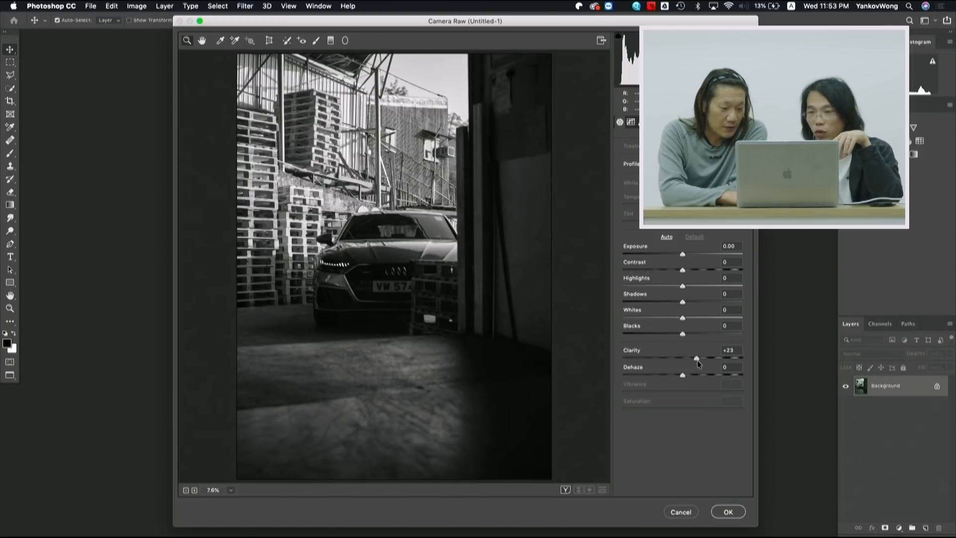
pyautogui.moveTo(697, 360); pyautogui.dragTo(697, 360)
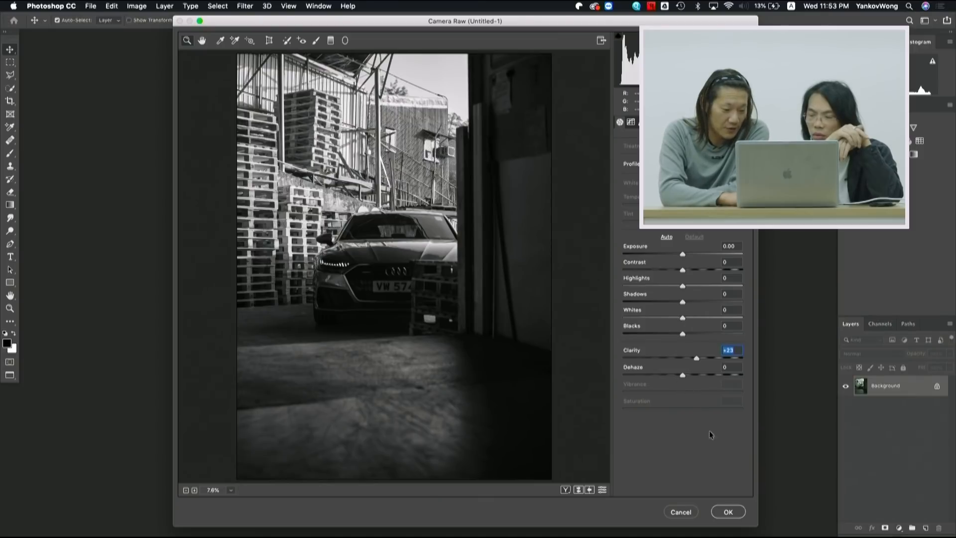
pyautogui.click(727, 511)
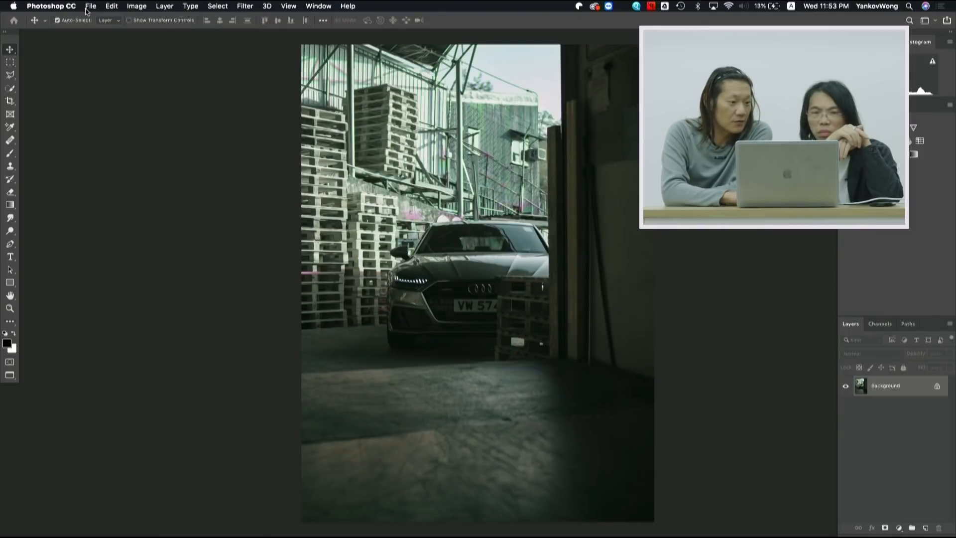
# - Compare the image before and after the Camera Raw Filter by undoing and redoing it
pyautogui.click(109, 6)
pyautogui.click(110, 19)
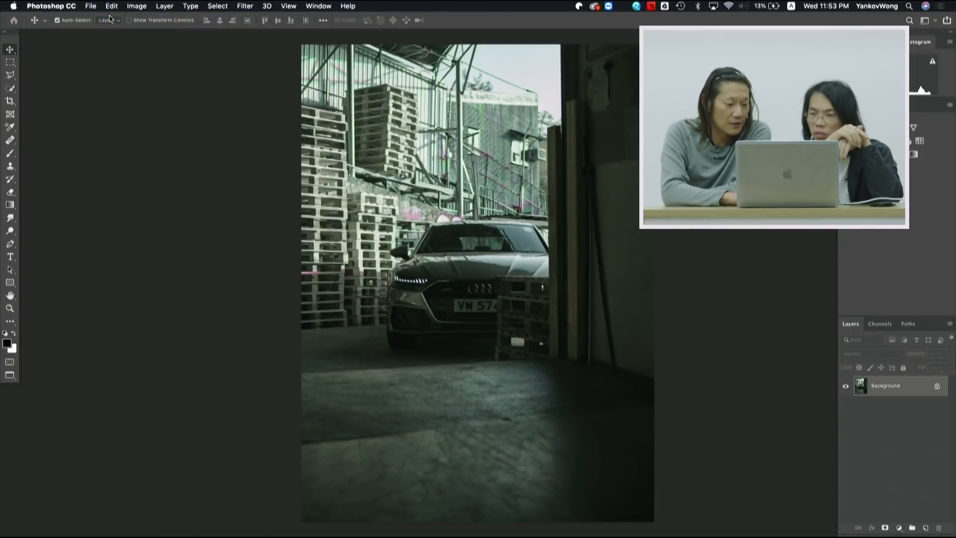
pyautogui.click(111, 5)
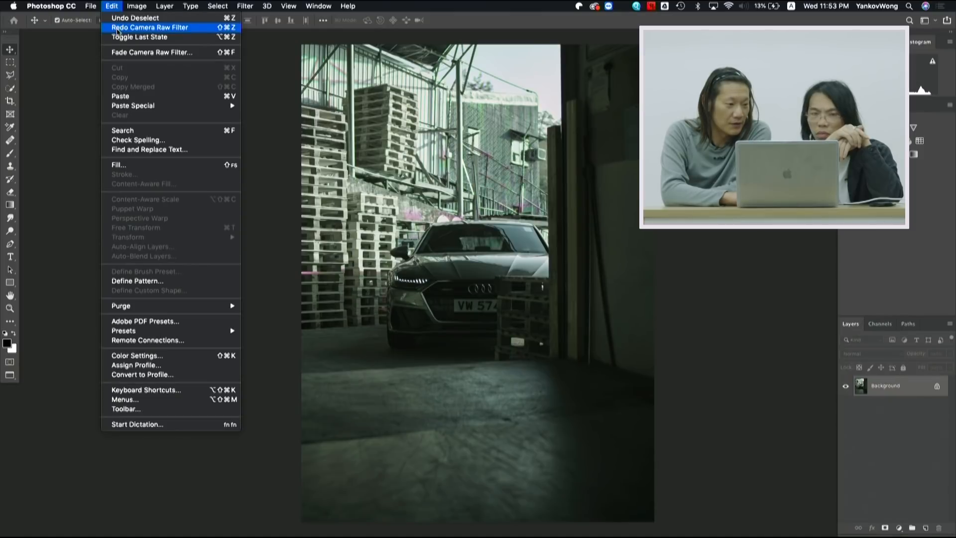
pyautogui.click(118, 32)
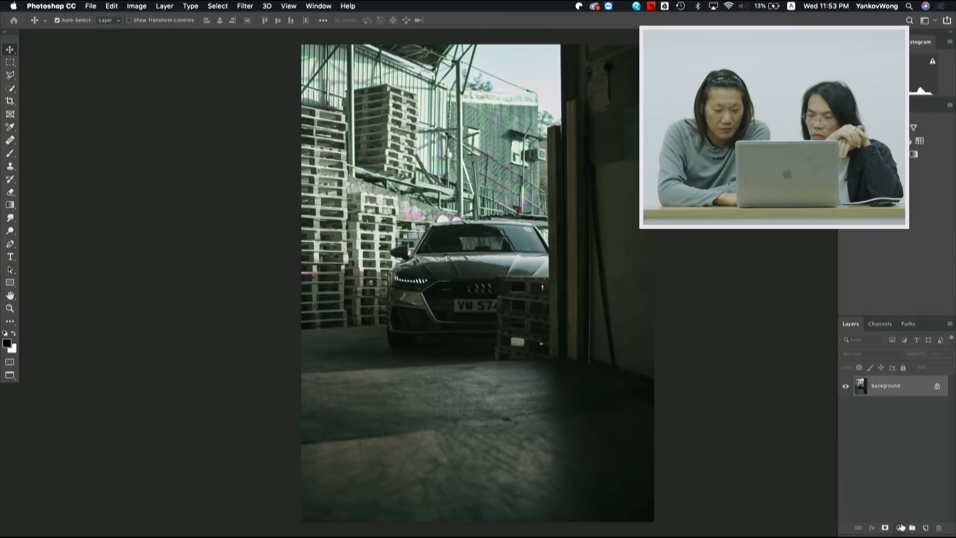
# - Add a Hue/Saturation adjustment layer above the Background and set its overall Saturation to +32
pyautogui.click(898, 527)
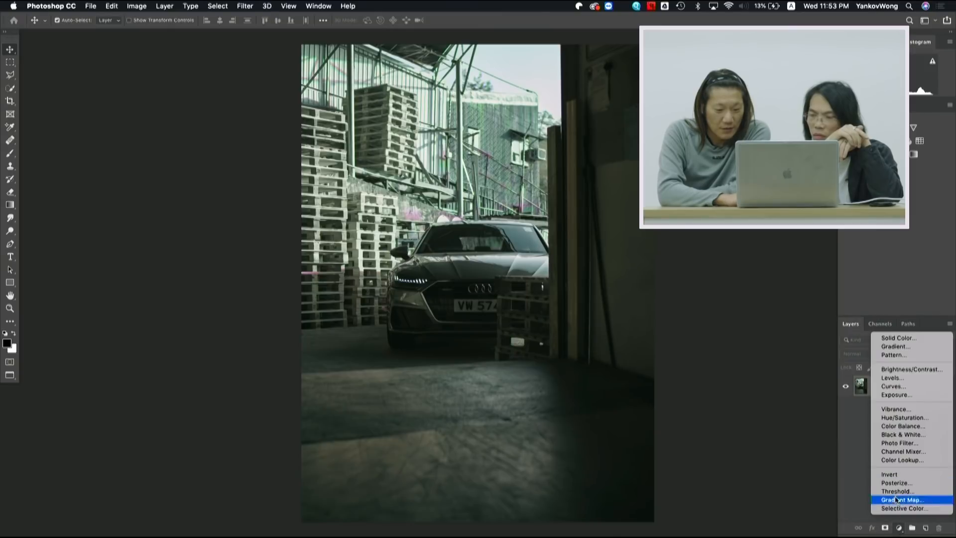
pyautogui.click(895, 419)
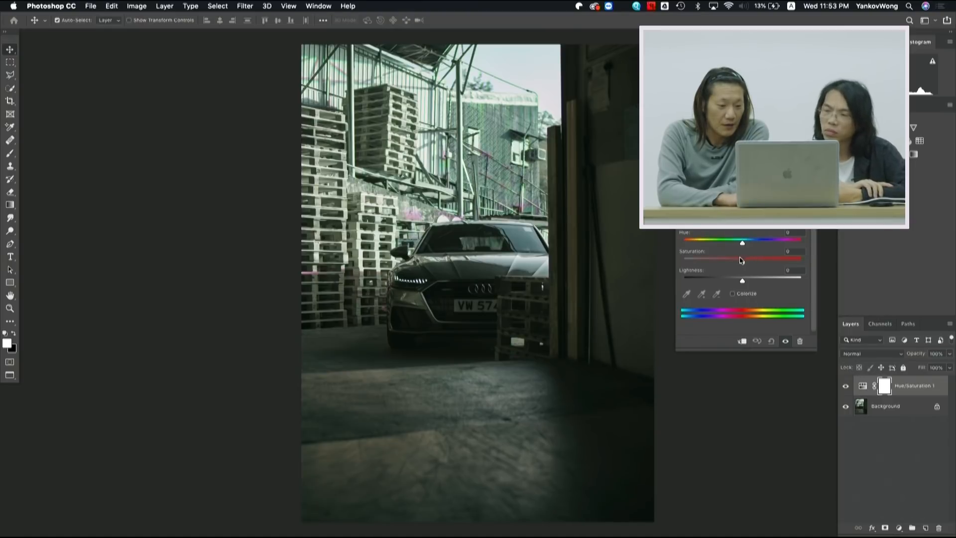
pyautogui.moveTo(743, 264); pyautogui.dragTo(766, 267)
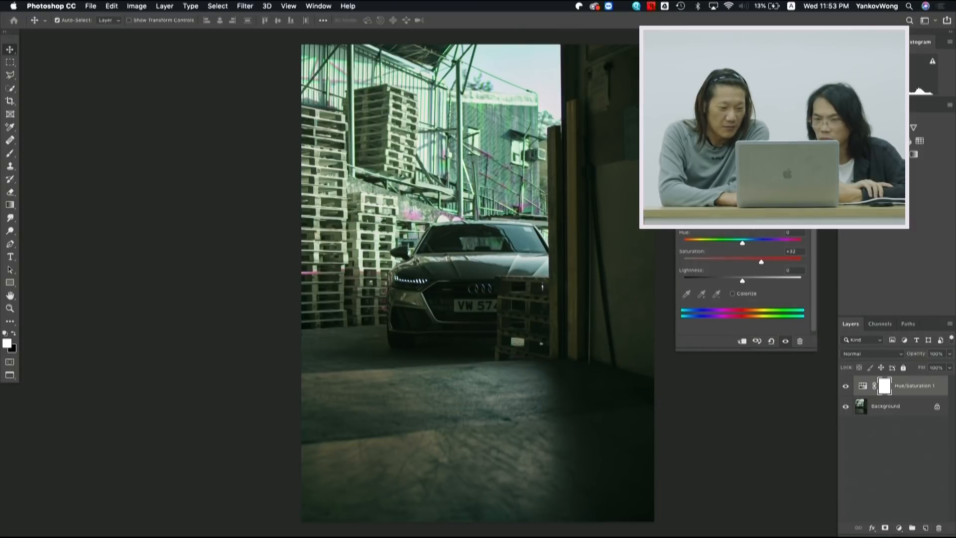
# - Set the Saturation of the Yellows to +21 in the Hue/Saturation adjustment
pyautogui.click(751, 219)
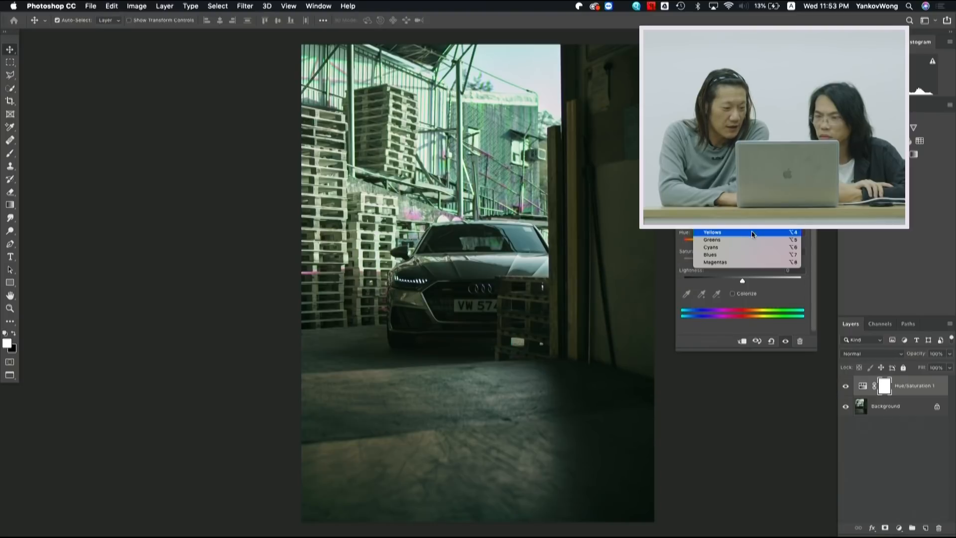
pyautogui.click(752, 233)
pyautogui.moveTo(743, 263); pyautogui.dragTo(756, 266)
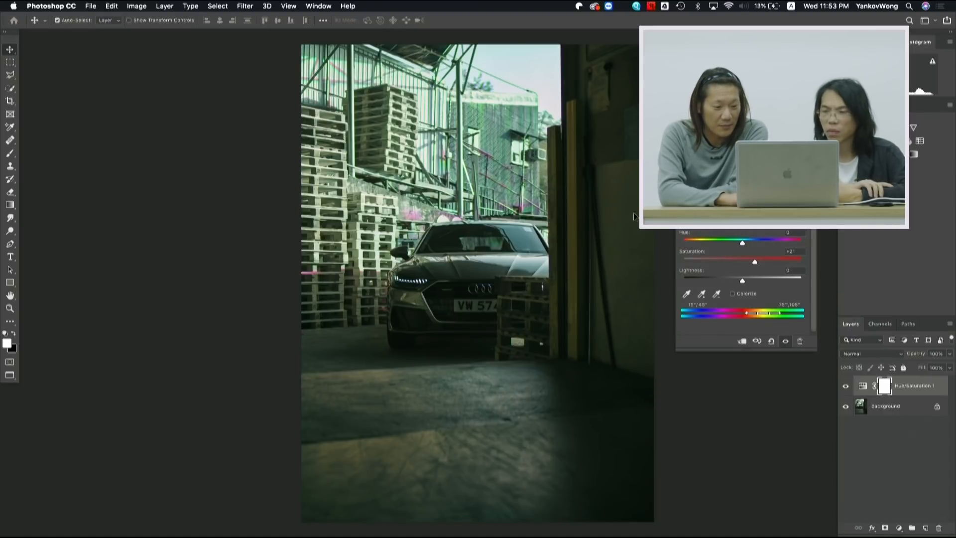
# - Set the Saturation of the Greens to +18 and close the Hue/Saturation properties
pyautogui.click(716, 219)
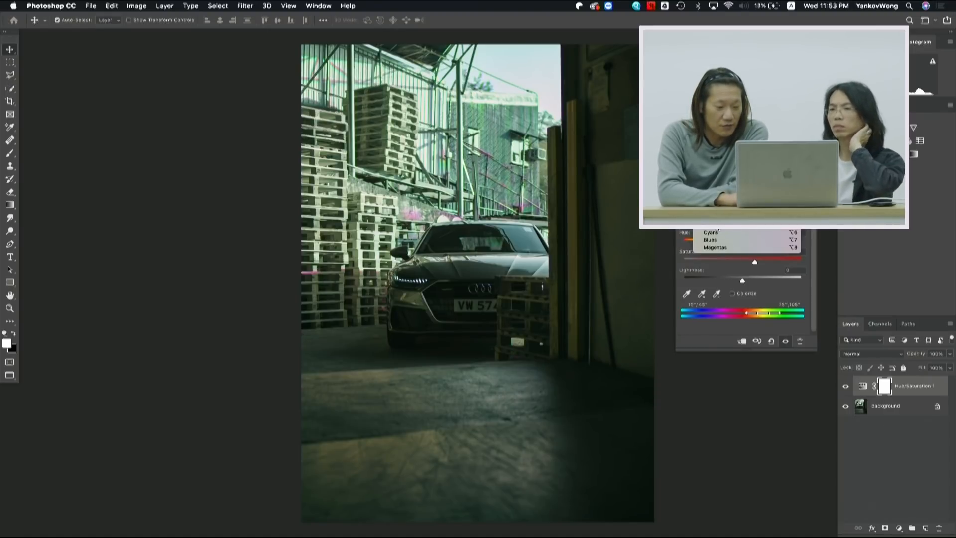
pyautogui.click(718, 224)
pyautogui.moveTo(743, 264); pyautogui.dragTo(755, 269)
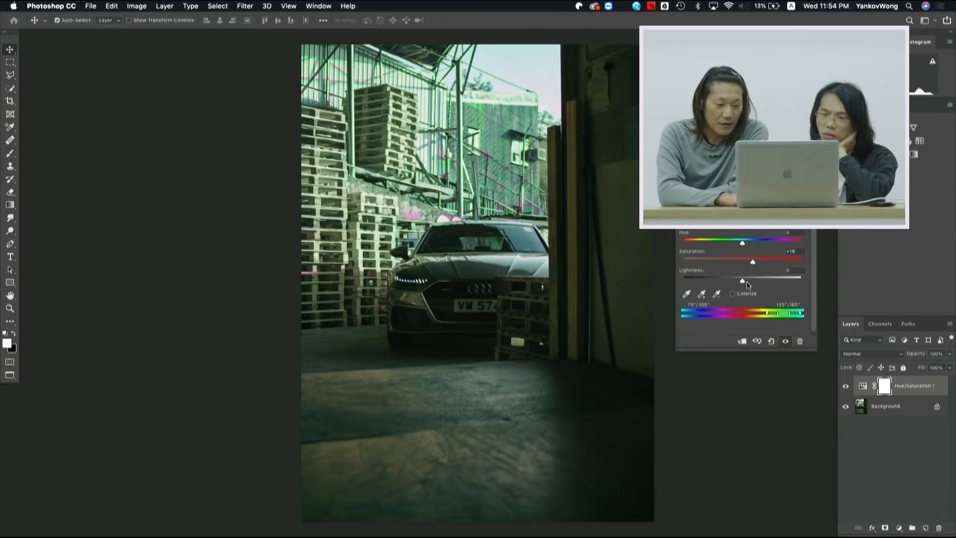
pyautogui.click(802, 175)
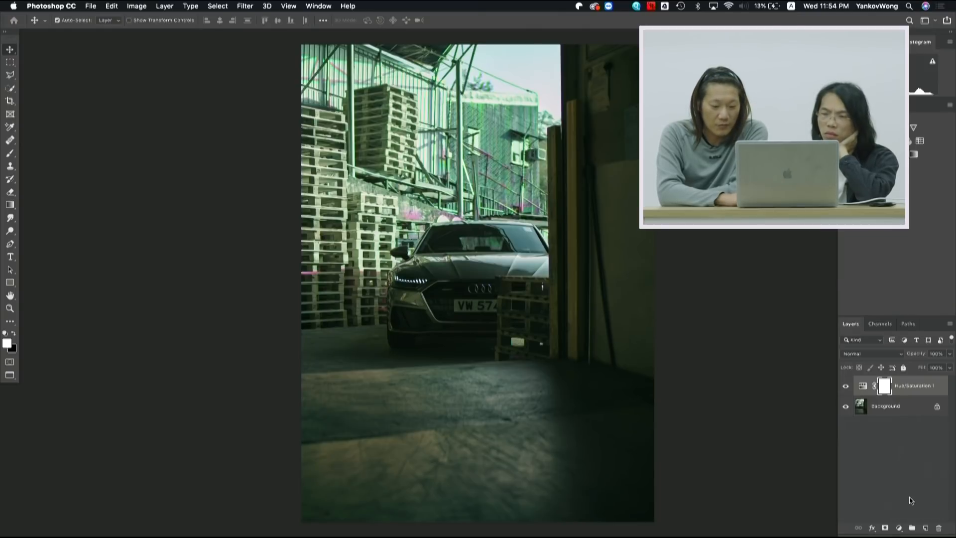
# - Add a Curves adjustment layer and raise the Red channel's curve with one point in the highlights and one in the shadows
pyautogui.click(900, 530)
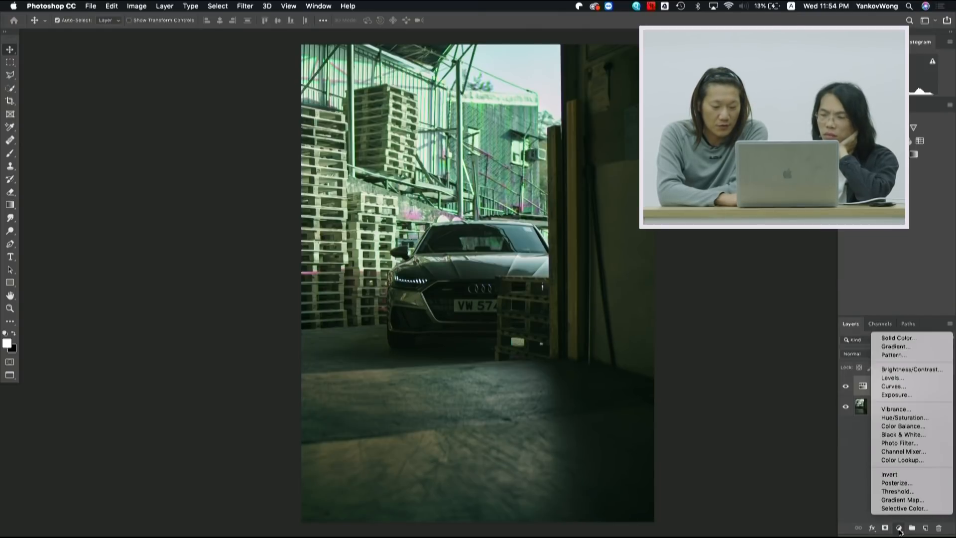
pyautogui.click(891, 386)
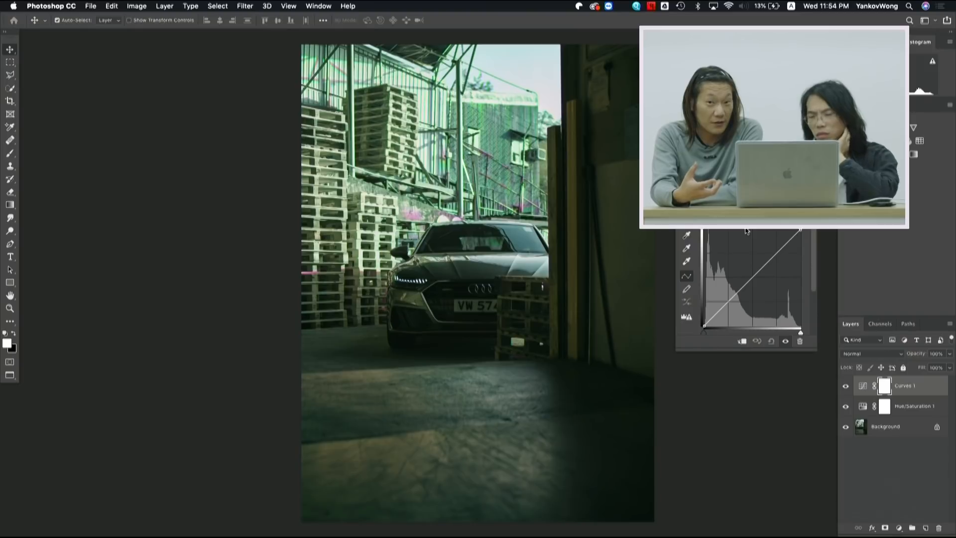
pyautogui.click(745, 217)
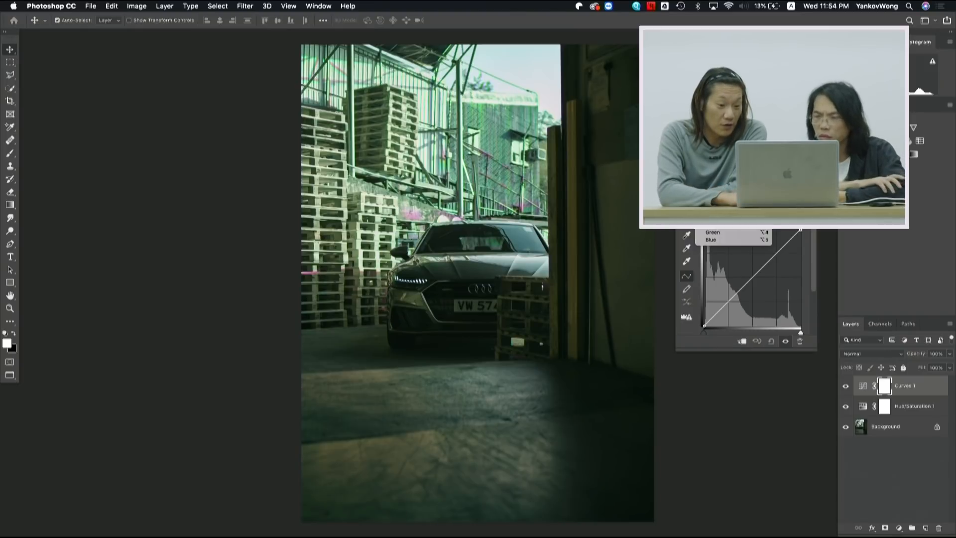
pyautogui.click(741, 227)
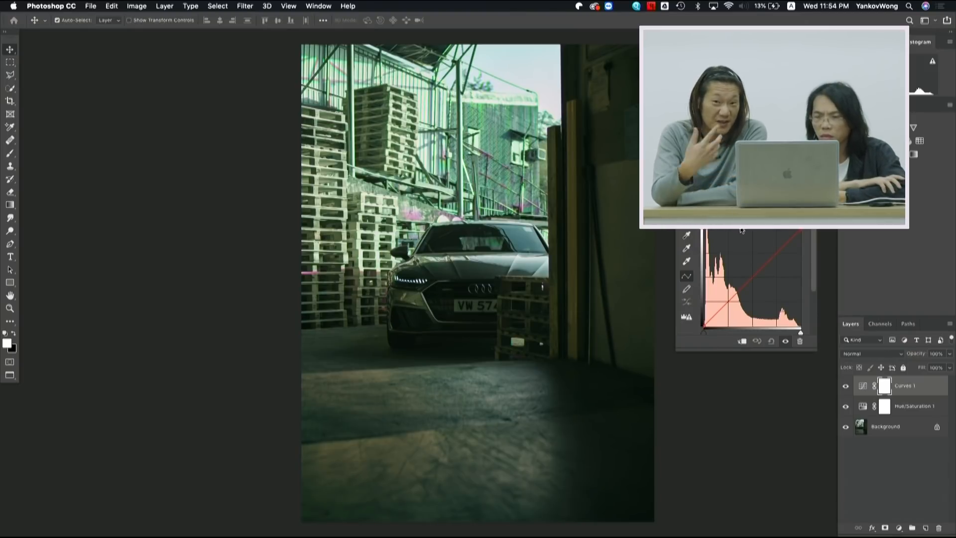
pyautogui.click(687, 219)
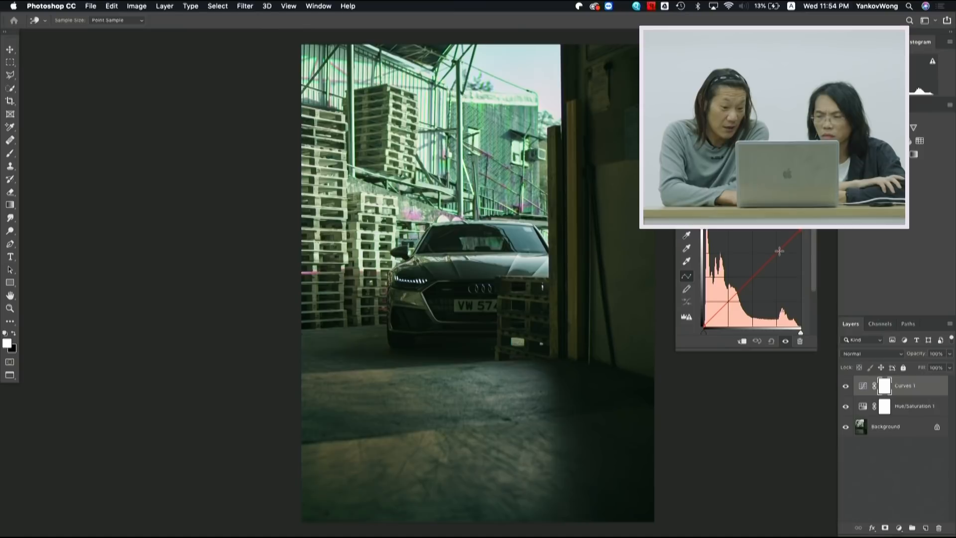
pyautogui.moveTo(779, 251); pyautogui.dragTo(777, 244)
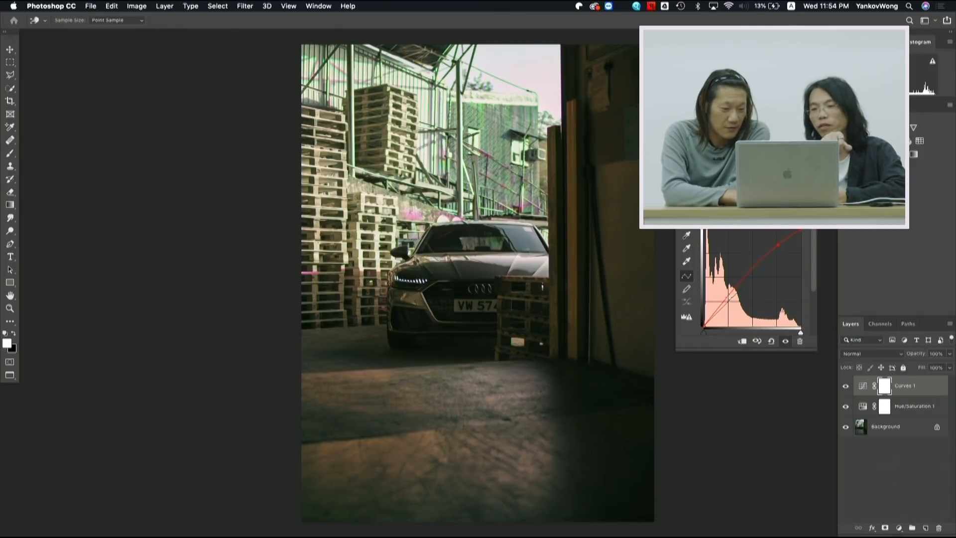
pyautogui.moveTo(729, 298); pyautogui.dragTo(726, 299)
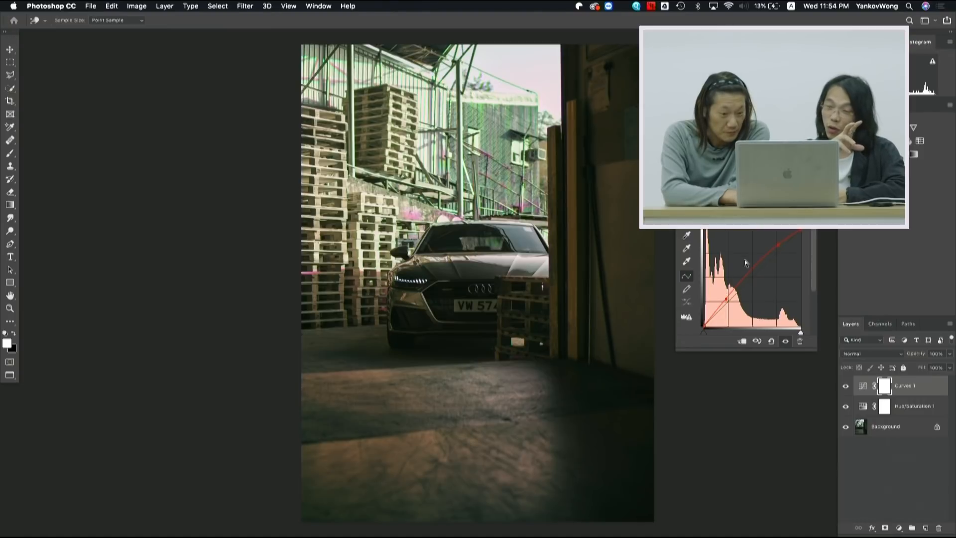
# - Raise the Green channel's curve very slightly with one point in the highlights and one in the shadows
pyautogui.click(748, 214)
pyautogui.click(747, 223)
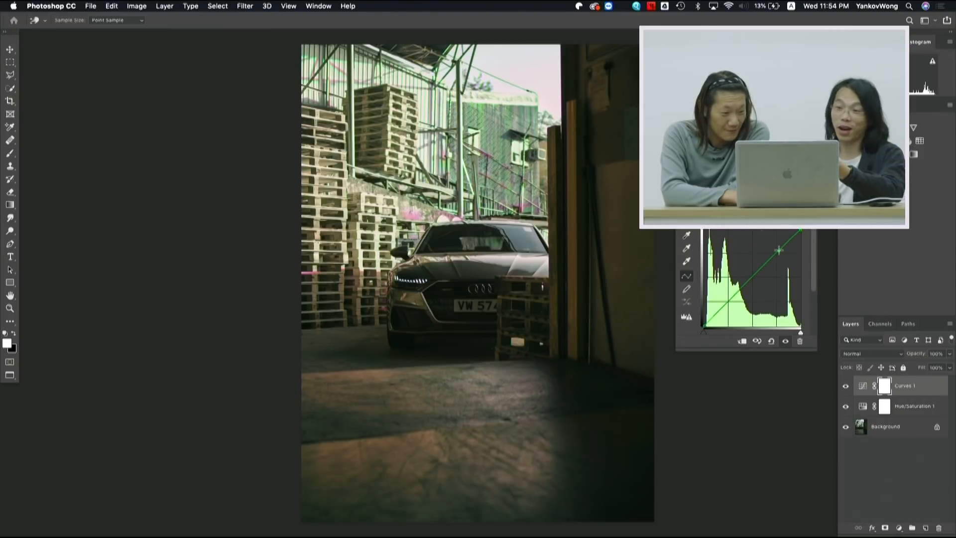
pyautogui.moveTo(779, 250); pyautogui.dragTo(778, 249)
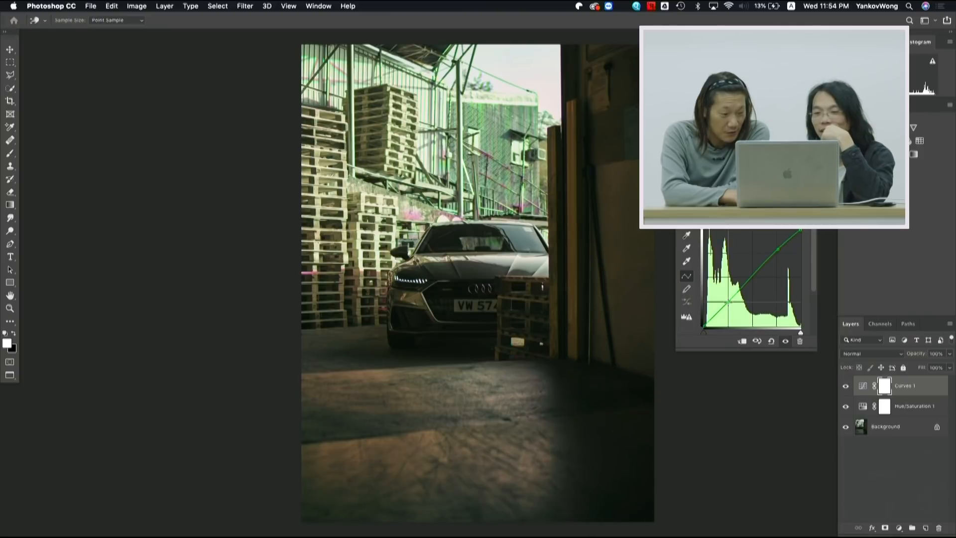
pyautogui.moveTo(728, 302); pyautogui.dragTo(727, 301)
# - Lift the shadows of the Blue channel's curve slightly and place its highlight point close to the original diagonal
pyautogui.click(754, 219)
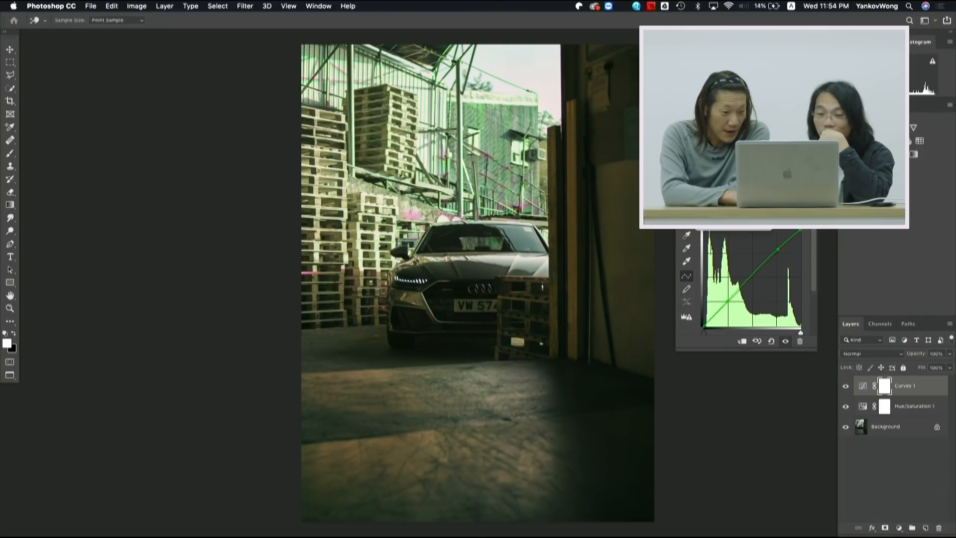
pyautogui.click(757, 224)
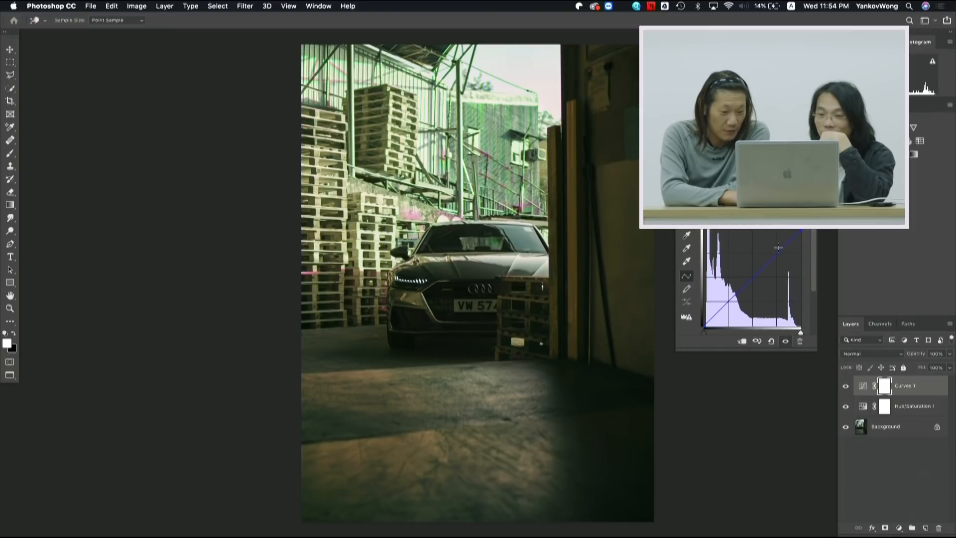
pyautogui.moveTo(779, 247); pyautogui.dragTo(778, 248)
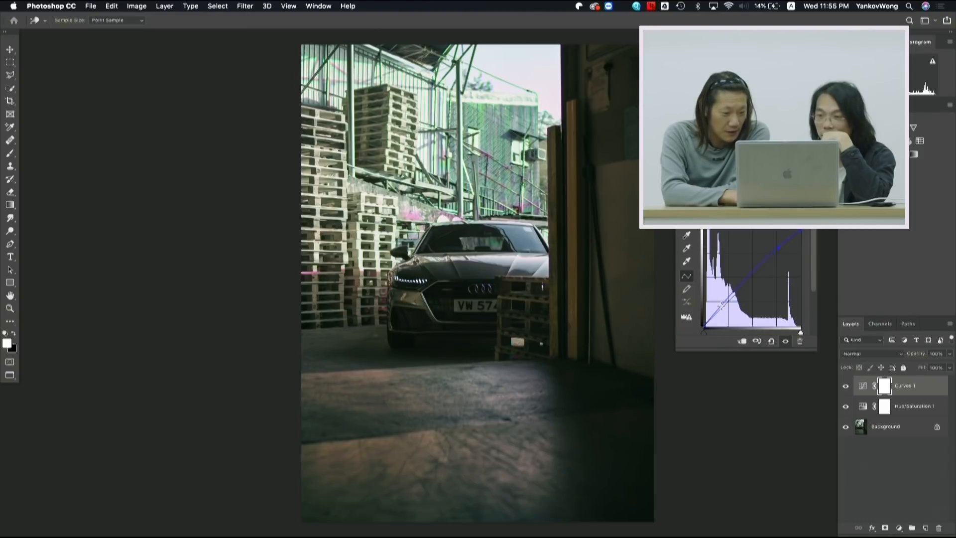
pyautogui.moveTo(721, 305); pyautogui.dragTo(719, 305)
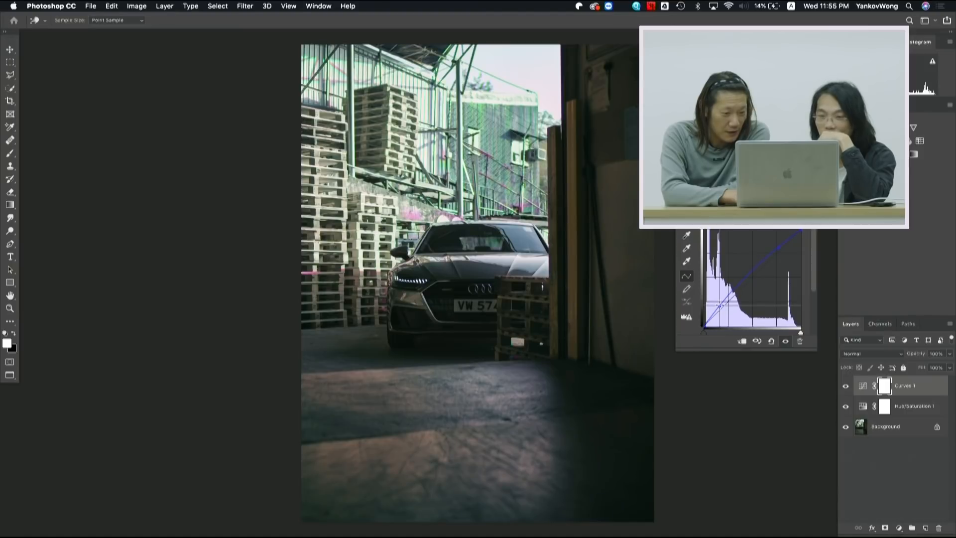
pyautogui.click(778, 248)
pyautogui.moveTo(778, 248); pyautogui.dragTo(779, 251)
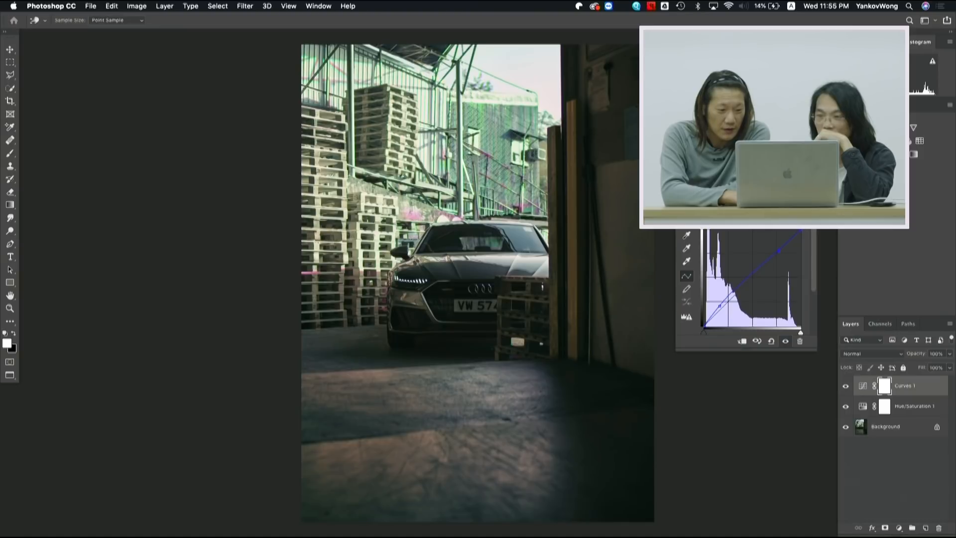
# - Switch Curves to the RGB composite and brighten the dark tones with the on-image adjustment on the car's front bumper
pyautogui.click(725, 184)
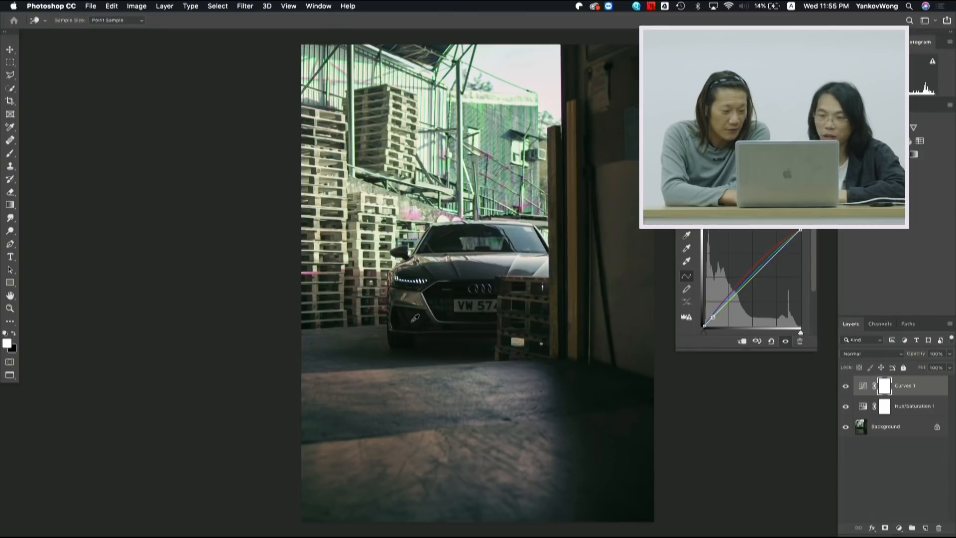
pyautogui.moveTo(414, 322); pyautogui.dragTo(413, 312)
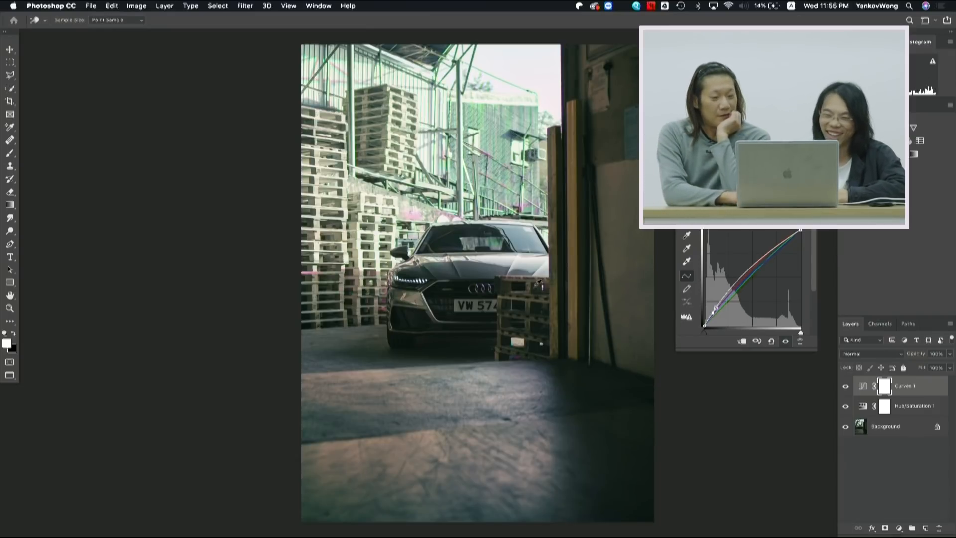
# - Close the Curves settings and examine the corrugated wall and metal railings behind the car up close for colour fringing
pyautogui.click(802, 172)
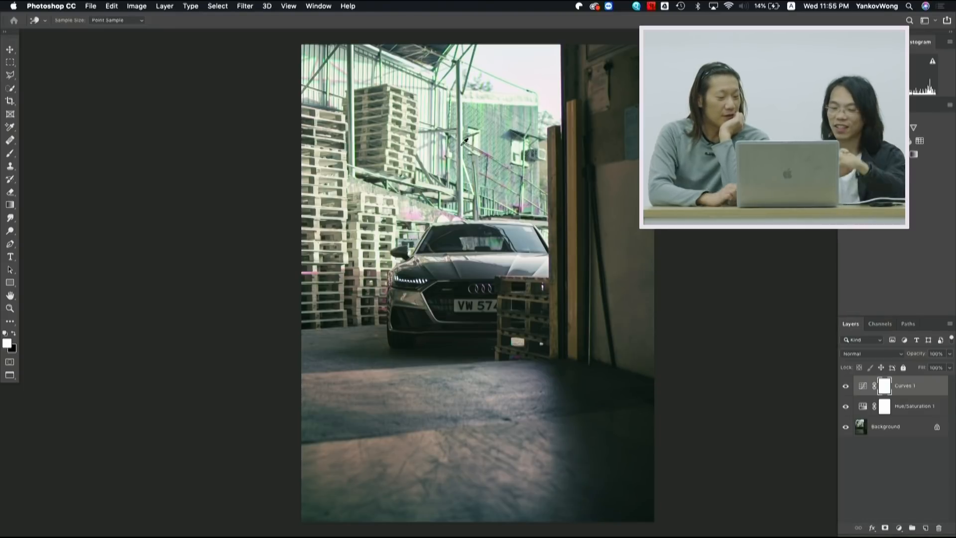
pyautogui.press('super+plus')
pyautogui.press('super+plus')
pyautogui.press('super+plus')
pyautogui.press('super+plus')
pyautogui.press('super+plus')
pyautogui.press('super+plus')
pyautogui.moveTo(562, 117); pyautogui.dragTo(359, 465)
pyautogui.moveTo(605, 100); pyautogui.dragTo(656, 476)
pyautogui.moveTo(404, 202); pyautogui.dragTo(504, 287)
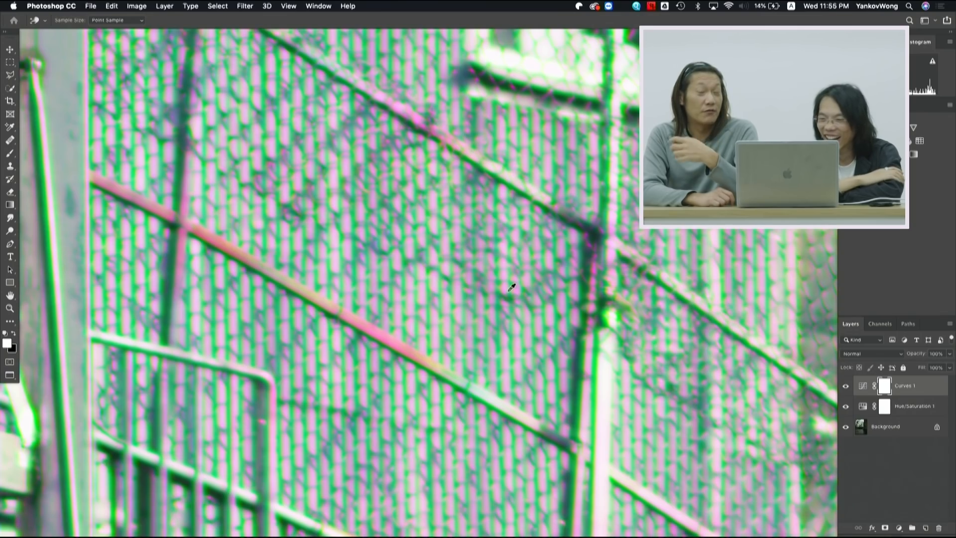
pyautogui.press('super+minus')
pyautogui.press('super+minus')
pyautogui.press('super+minus')
pyautogui.press('super+minus')
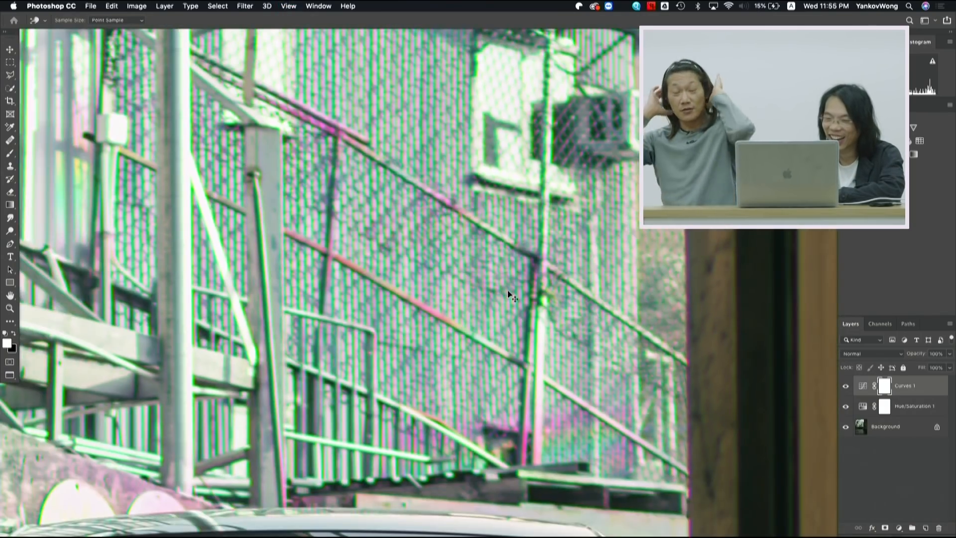
pyautogui.press('super+minus')
pyautogui.press('super+minus')
pyautogui.press('super+minus')
pyautogui.press('super+minus')
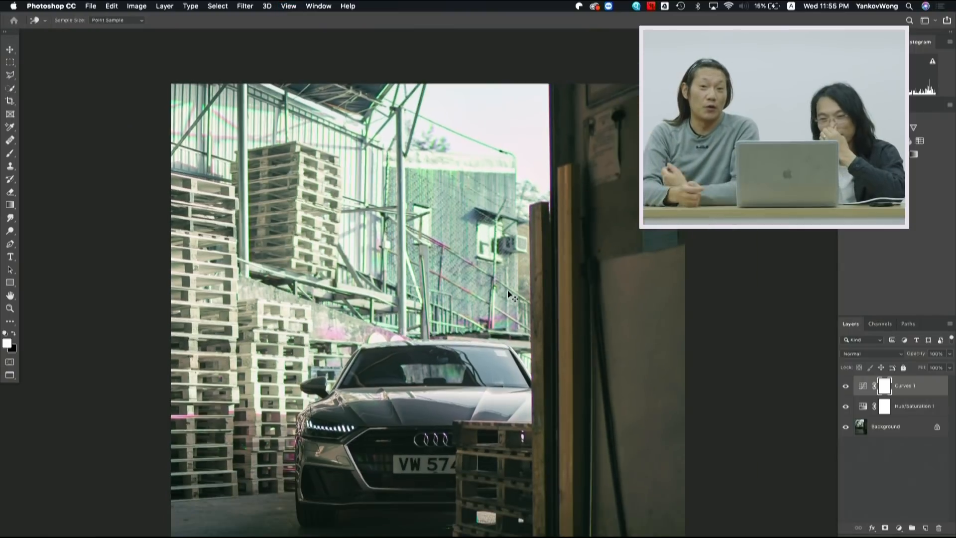
pyautogui.press('super+plus')
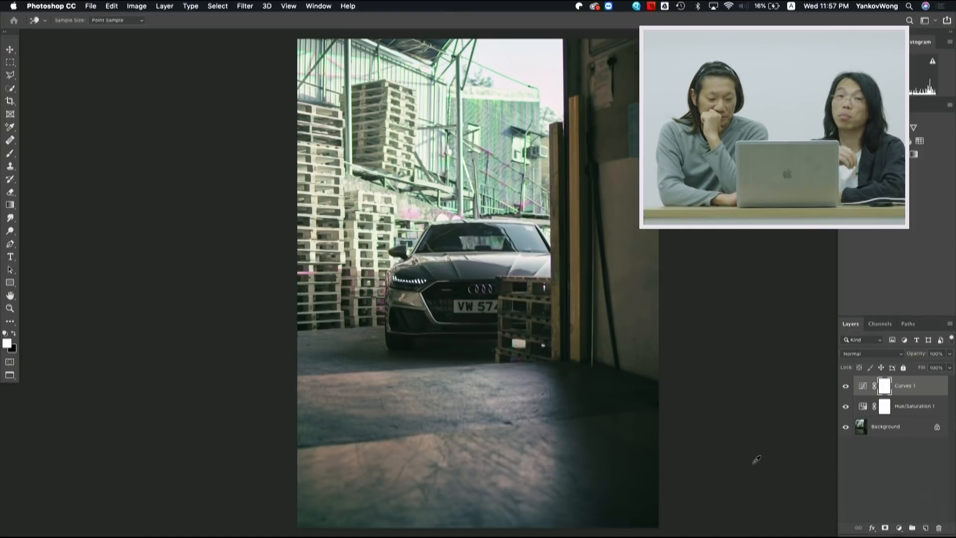
# - Add a second Hue/Saturation adjustment layer and set the blue range sampled from the car's front to Saturation +14 and Hue +3
pyautogui.click(900, 527)
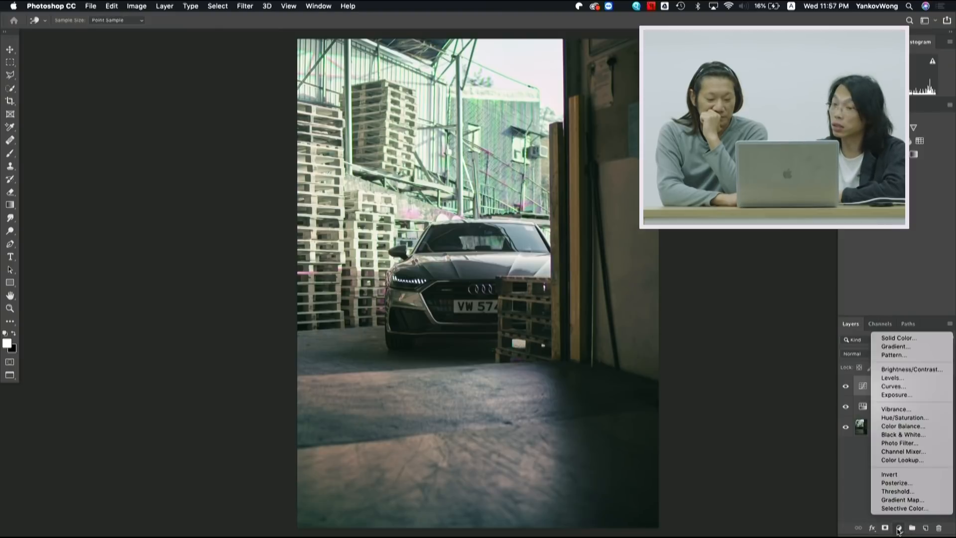
pyautogui.click(900, 419)
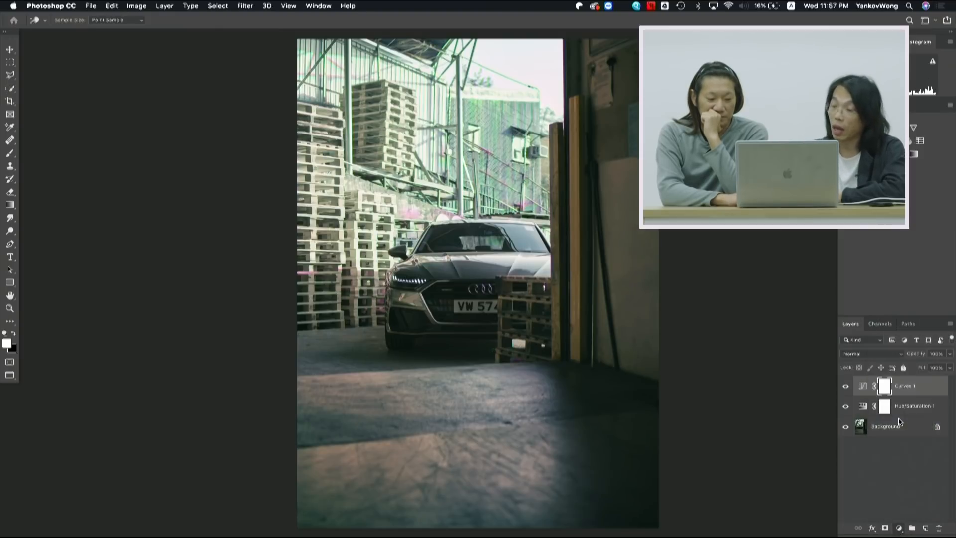
pyautogui.click(686, 222)
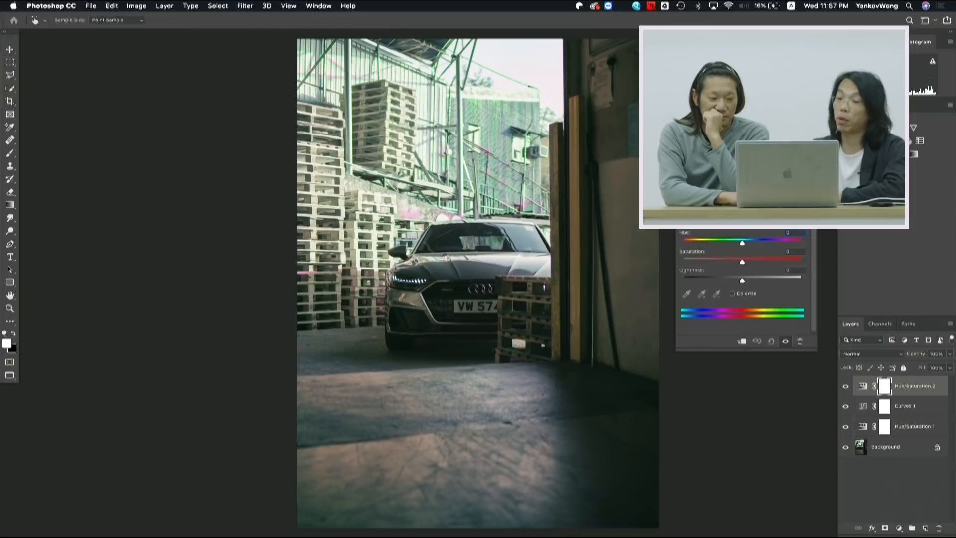
pyautogui.click(475, 270)
pyautogui.moveTo(476, 271)
pyautogui.mouseDown()
pyautogui.moveTo(497, 272)
pyautogui.moveTo(478, 266)
pyautogui.mouseUp()
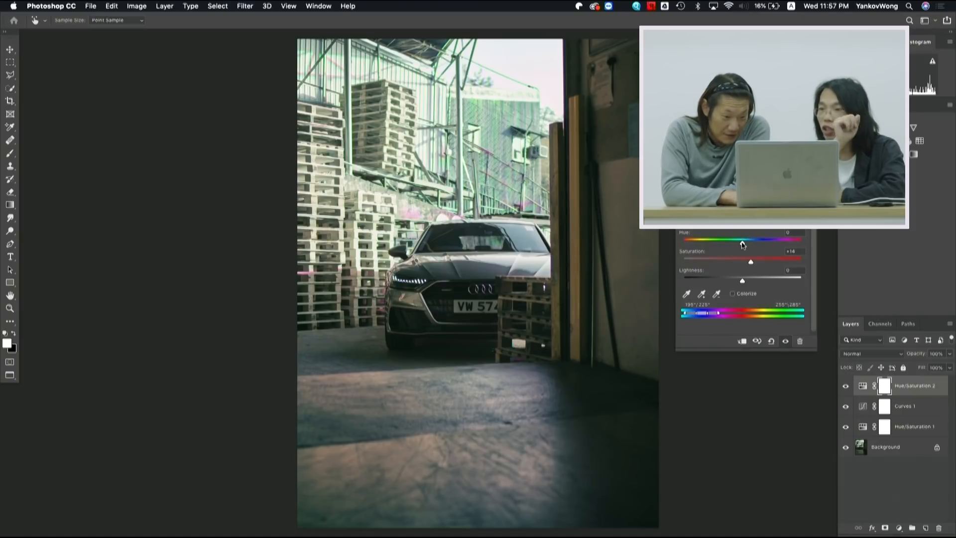
pyautogui.moveTo(742, 244); pyautogui.dragTo(745, 245)
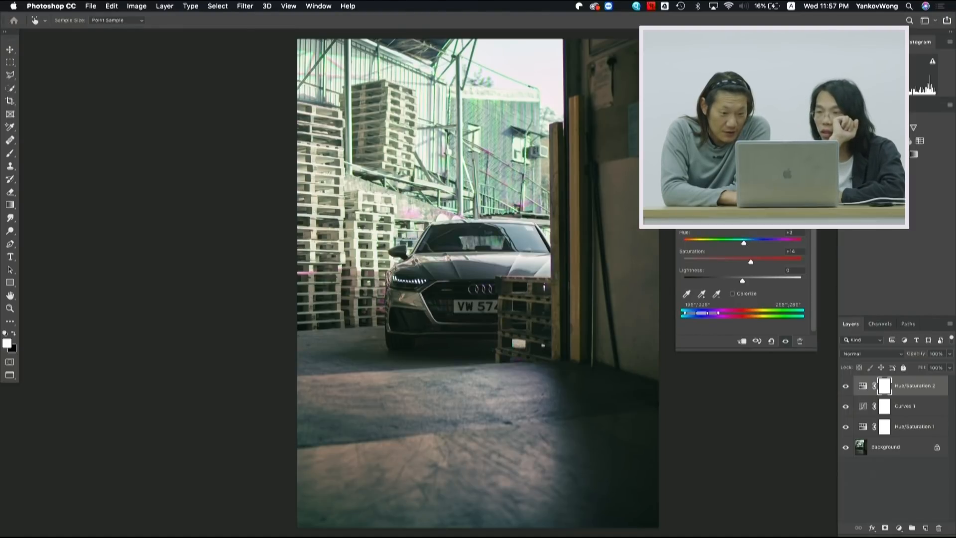
# - Compare the photo with and without the Hue/Saturation 2 and Curves 1 layers, leaving both layers visible
pyautogui.click(846, 387)
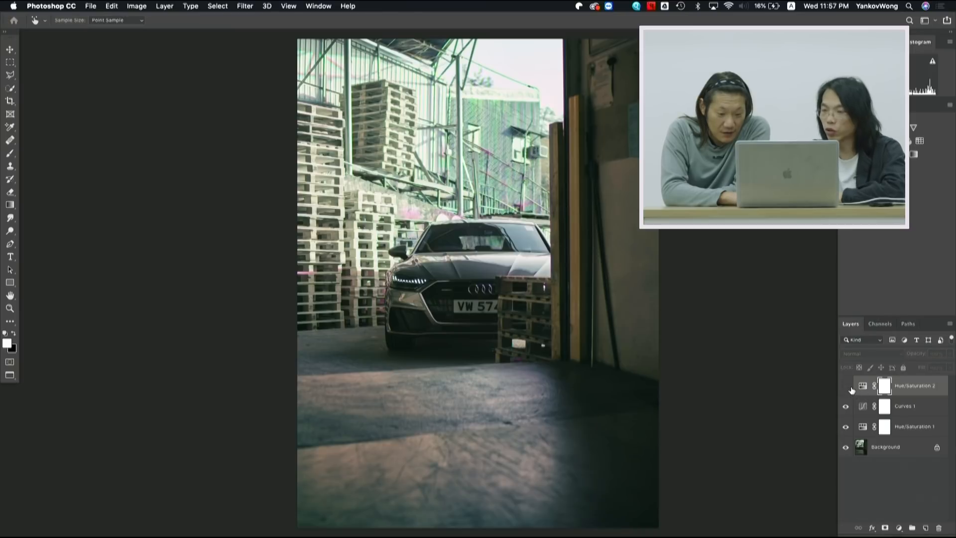
pyautogui.click(849, 406)
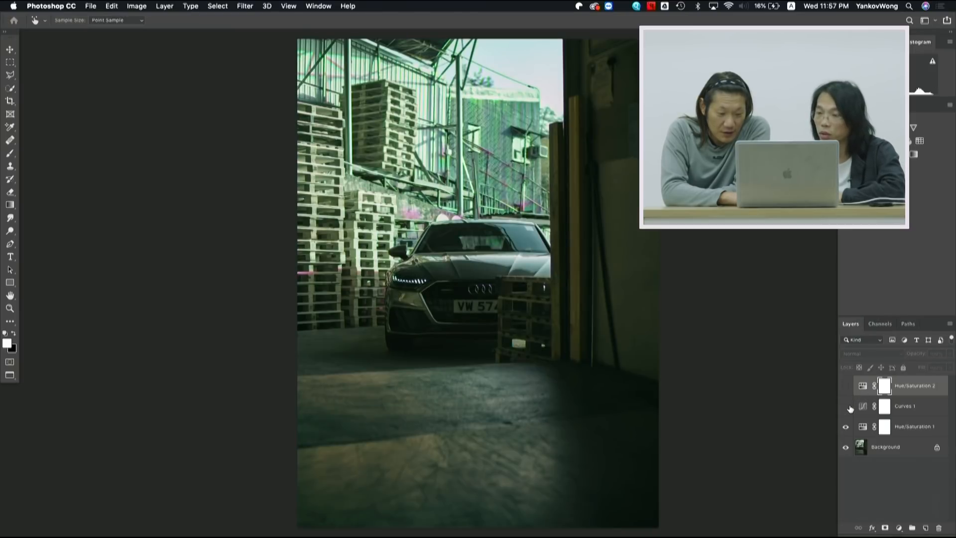
pyautogui.click(849, 407)
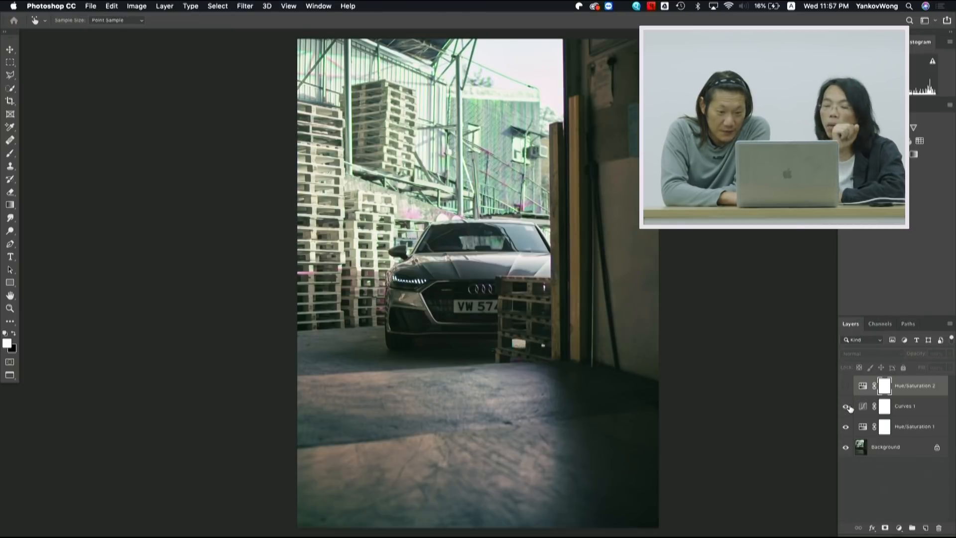
pyautogui.click(862, 407)
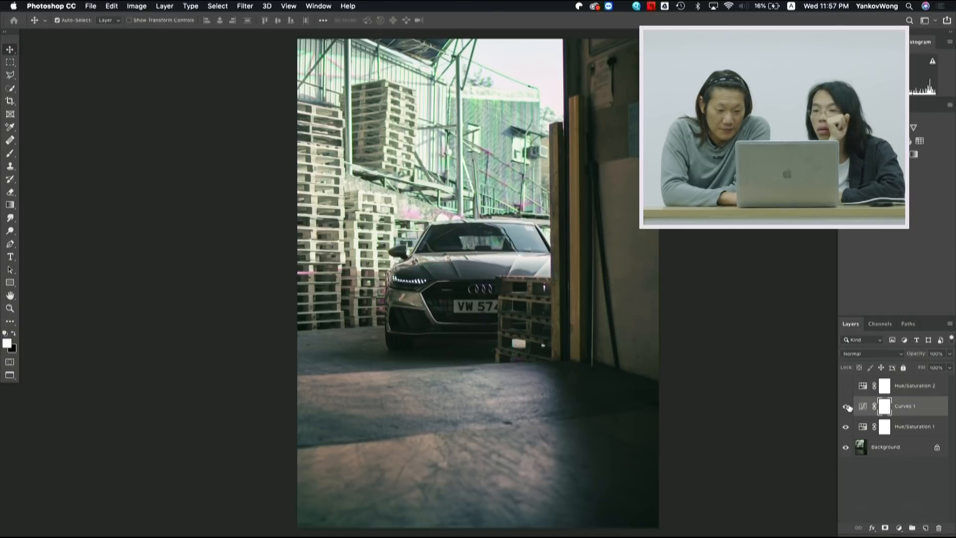
pyautogui.click(846, 406)
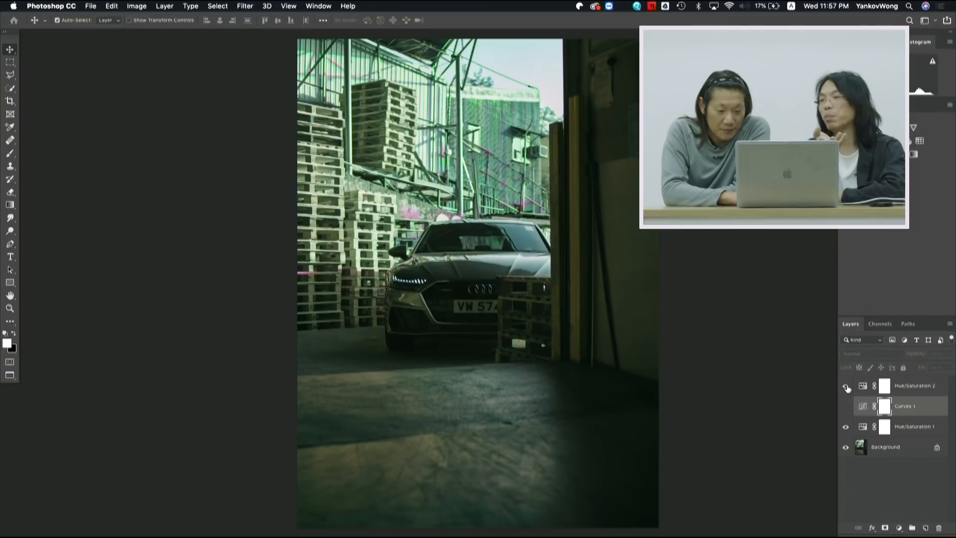
pyautogui.click(850, 407)
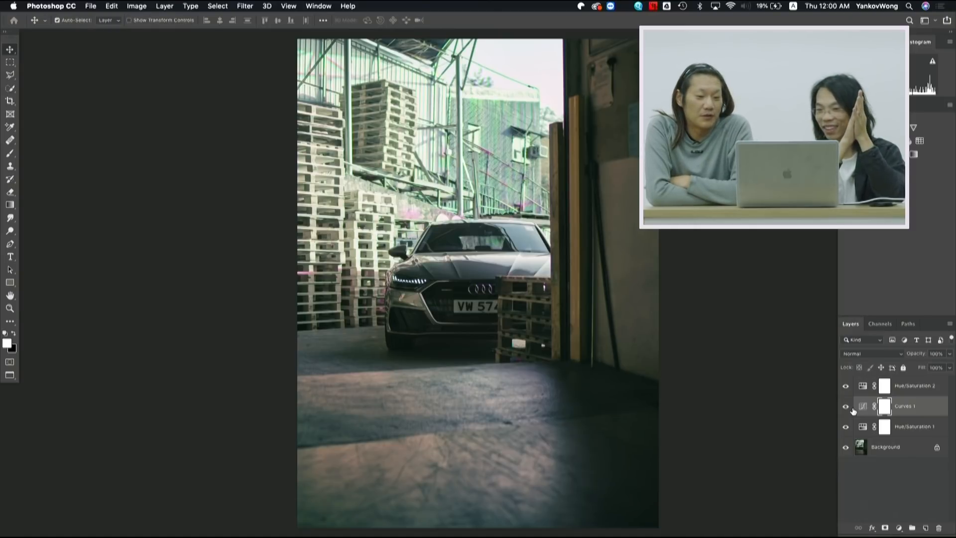
# - Examine the car's grille, number plate, headlight and front bumper at 100% for colour misalignment
pyautogui.press('super')
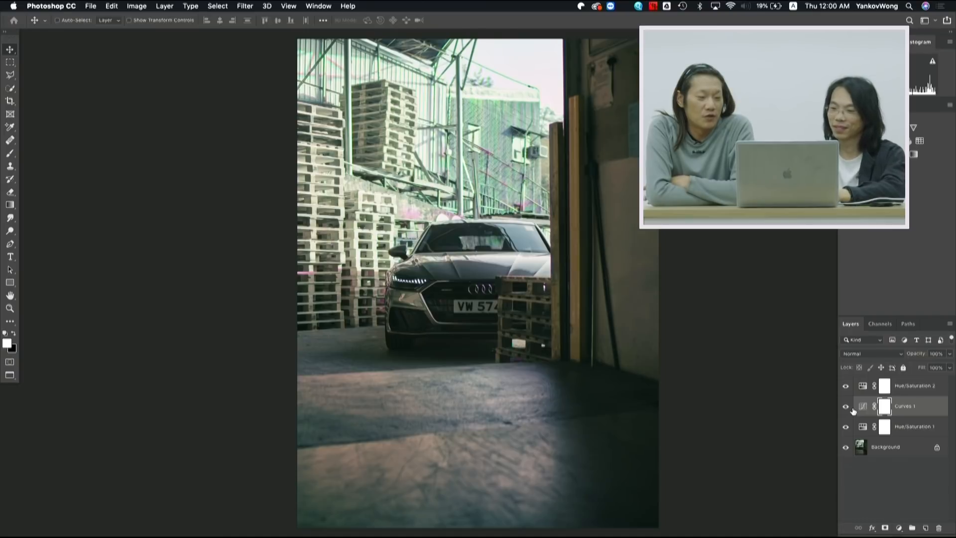
pyautogui.press('super+1')
pyautogui.press('space')
pyautogui.moveTo(399, 412); pyautogui.dragTo(545, 174)
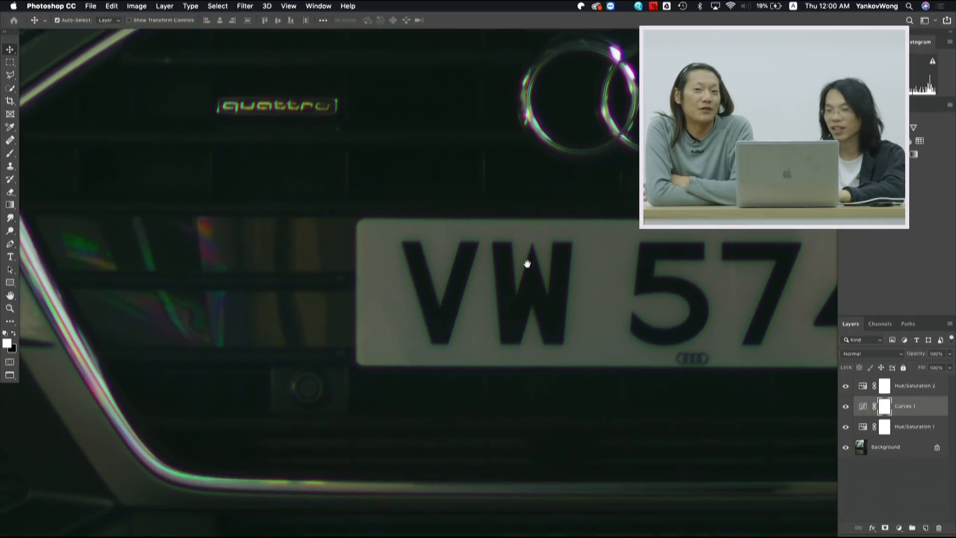
pyautogui.moveTo(446, 279); pyautogui.dragTo(615, 279)
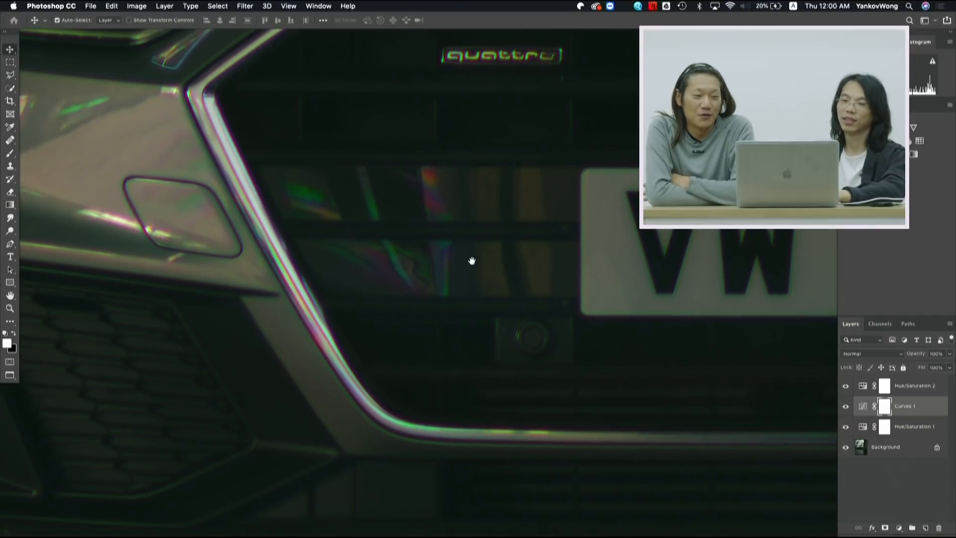
pyautogui.moveTo(472, 260); pyautogui.dragTo(516, 264)
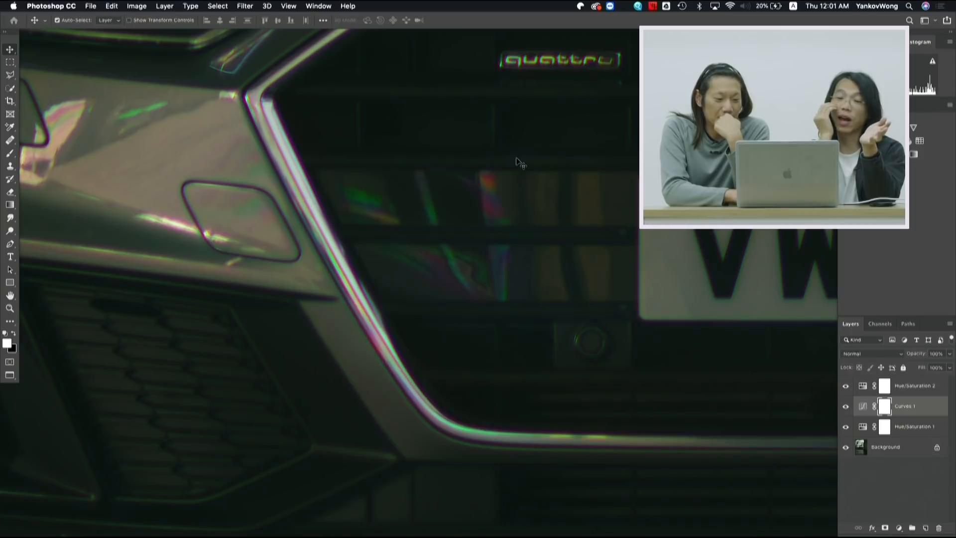
pyautogui.moveTo(516, 159); pyautogui.dragTo(521, 177)
pyautogui.scroll(10, 522, 177)
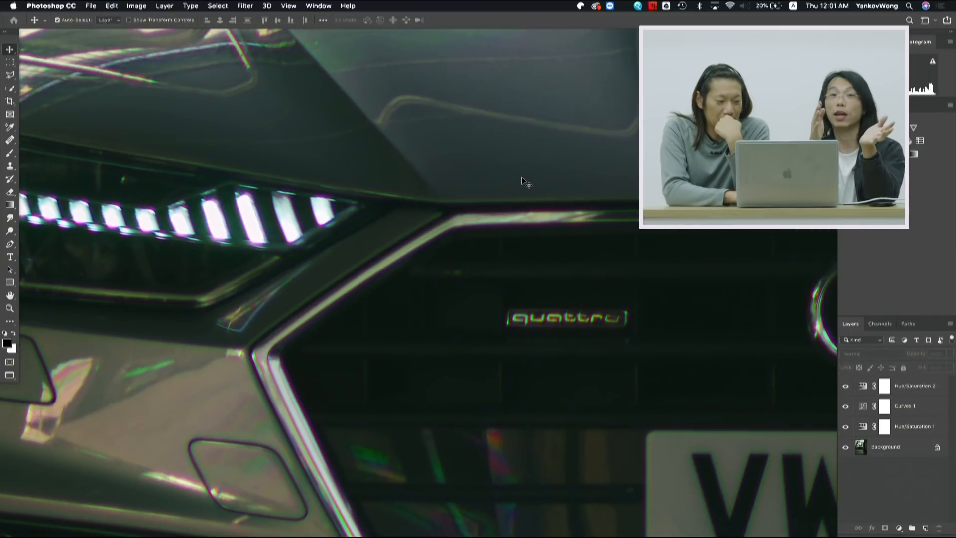
pyautogui.hscroll(-10, 521, 178)
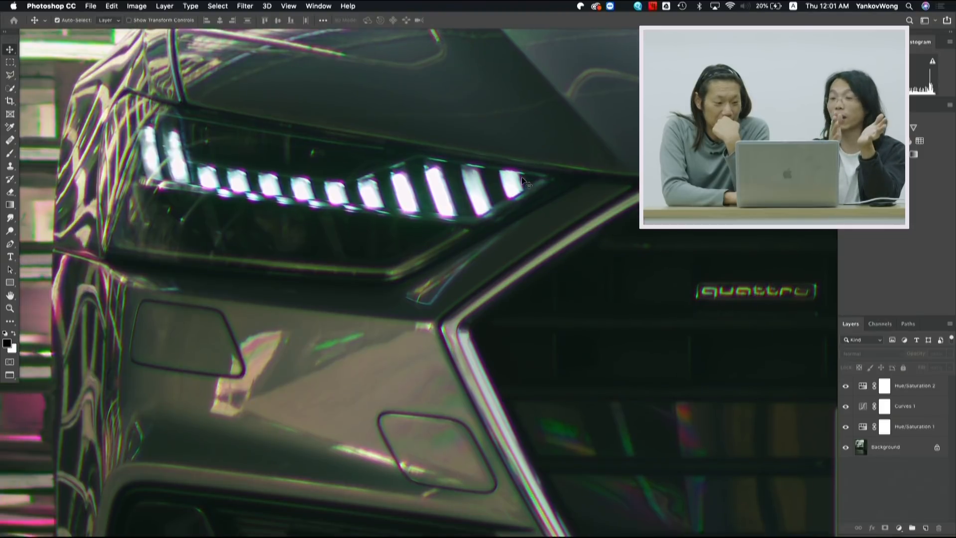
pyautogui.scroll(-2, 521, 177)
pyautogui.hscroll(-10, 521, 177)
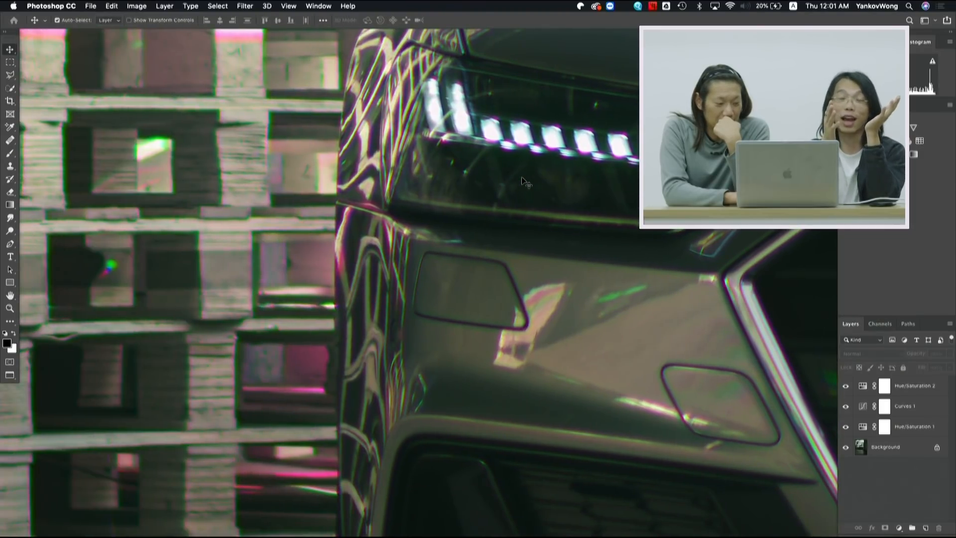
pyautogui.scroll(2, 521, 177)
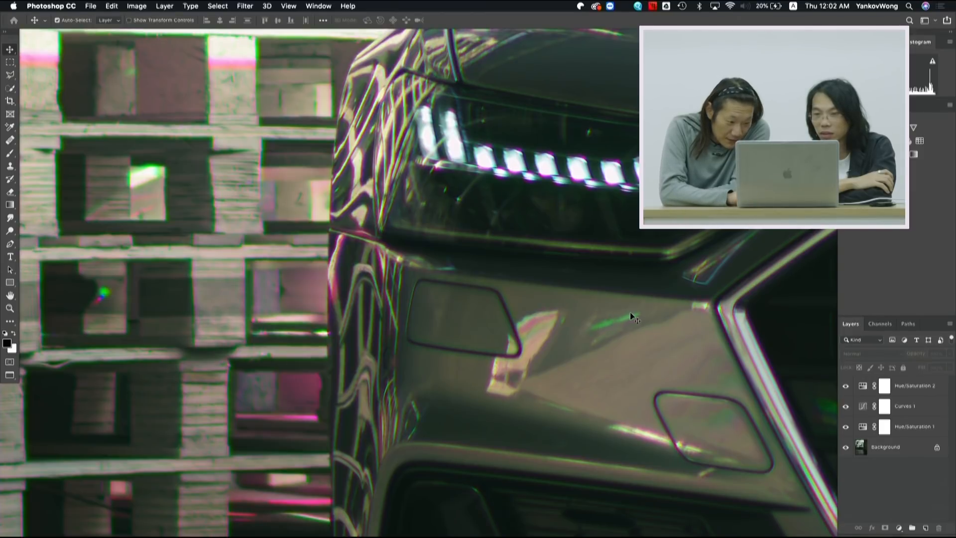
# - Examine the quattro badge, the dark ground below the car and the pallet edges beside it at 100%
pyautogui.hscroll(10, 660, 359)
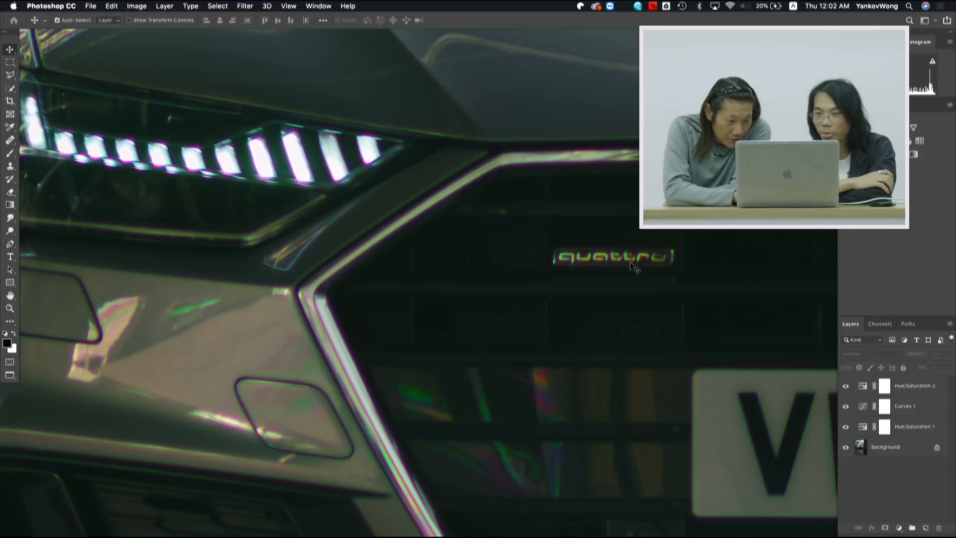
pyautogui.hscroll(10, 635, 268)
pyautogui.scroll(-10, 635, 268)
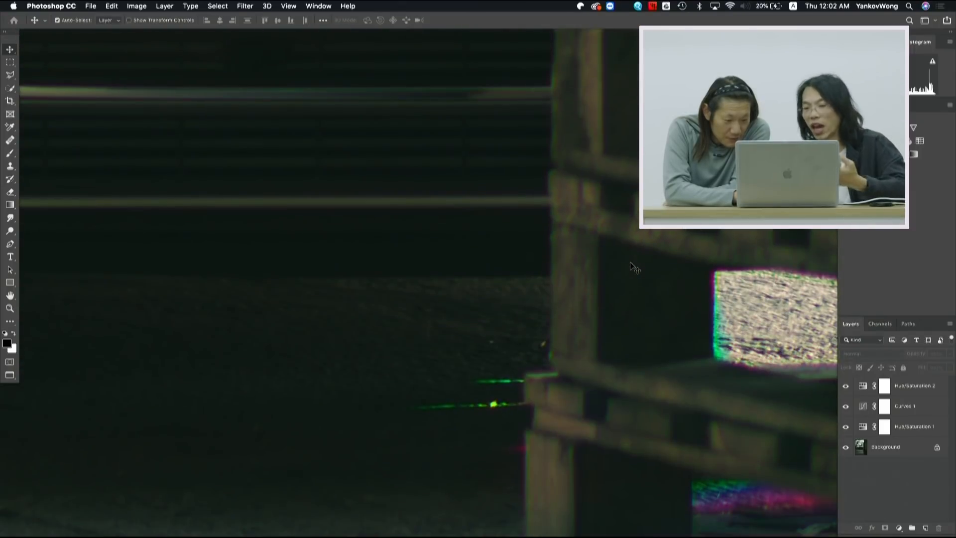
pyautogui.scroll(-5, 631, 264)
pyautogui.hscroll(-6, 630, 264)
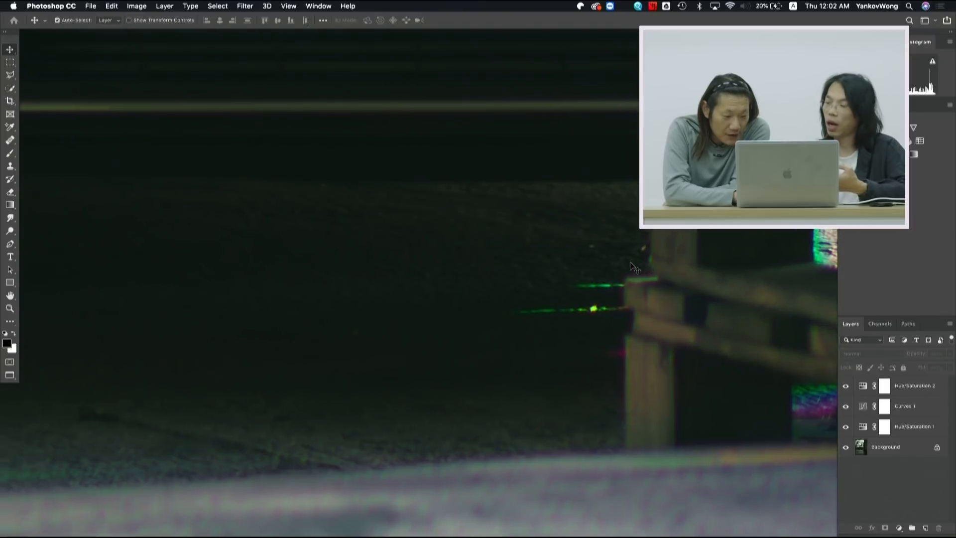
pyautogui.hscroll(-10, 631, 264)
pyautogui.scroll(-6, 631, 264)
pyautogui.scroll(12, 631, 264)
pyautogui.scroll(20, 630, 263)
pyautogui.hscroll(-8, 630, 263)
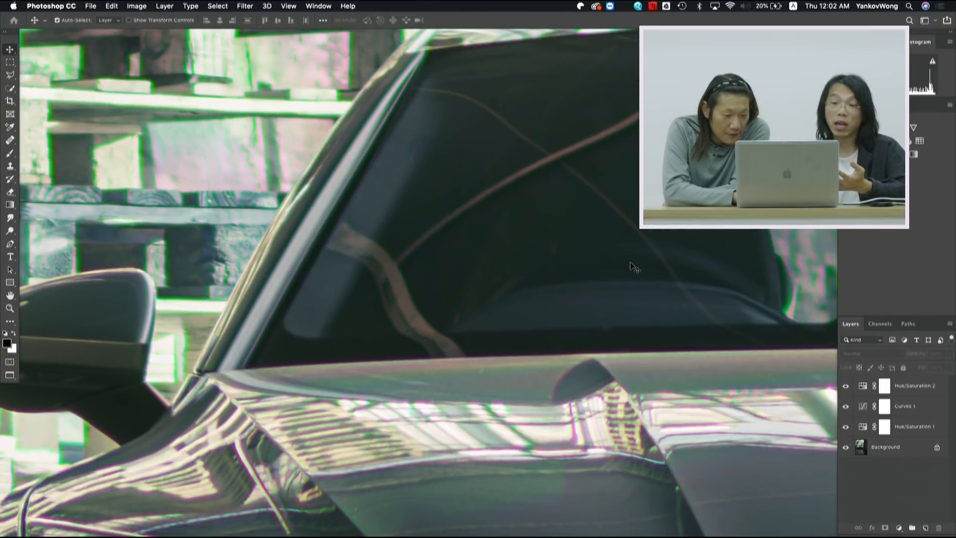
# - Examine the windscreen, the bonnet reflections and the stacked wooden pallets behind the car for coloured edges
pyautogui.hscroll(5, 630, 263)
pyautogui.scroll(10, 630, 263)
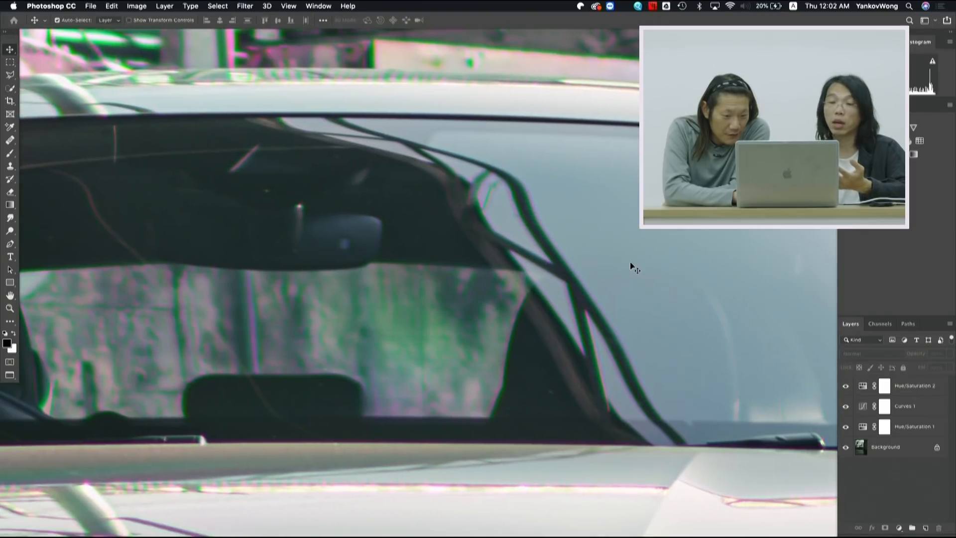
pyautogui.scroll(-15, 631, 263)
pyautogui.hscroll(5, 631, 263)
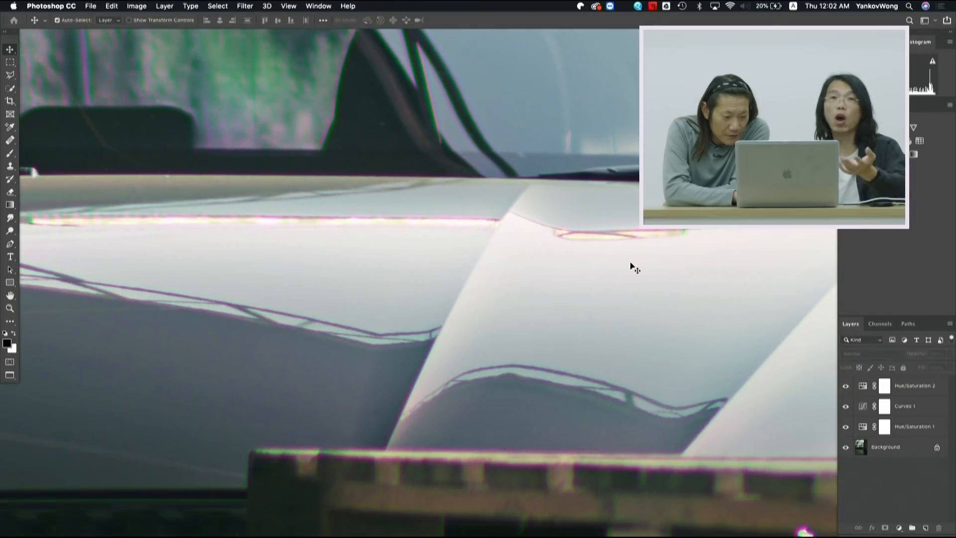
pyautogui.scroll(15, 630, 263)
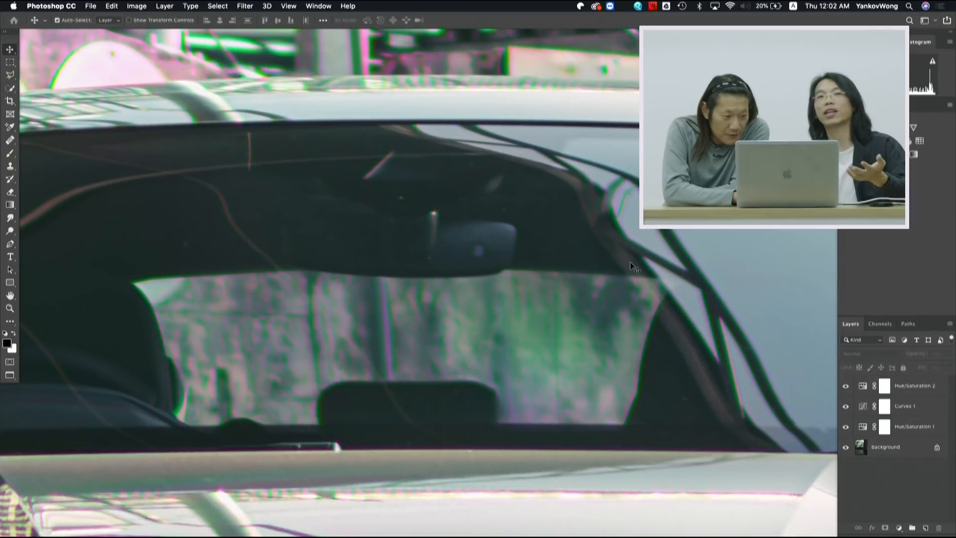
pyautogui.scroll(15, 631, 263)
pyautogui.hscroll(-3, 631, 263)
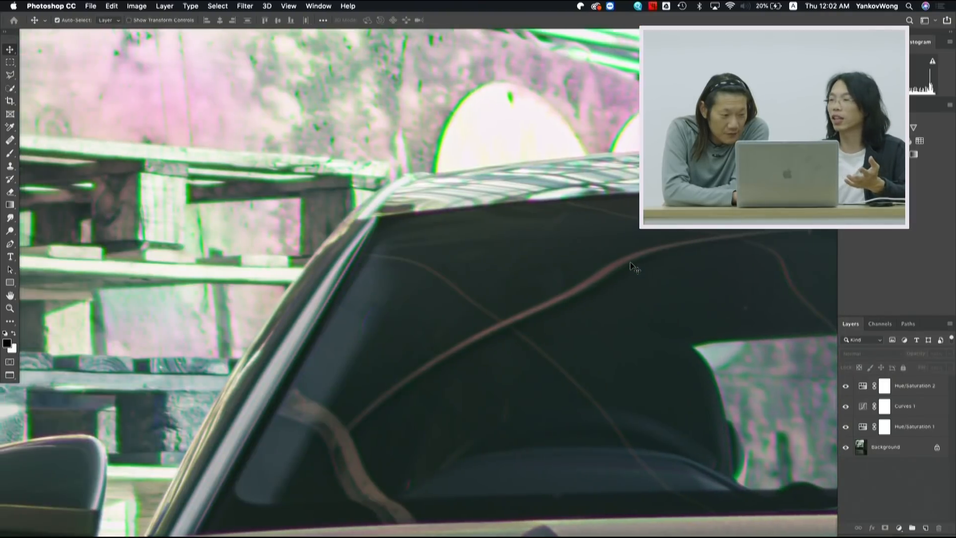
pyautogui.hscroll(-10, 630, 263)
pyautogui.scroll(5, 630, 263)
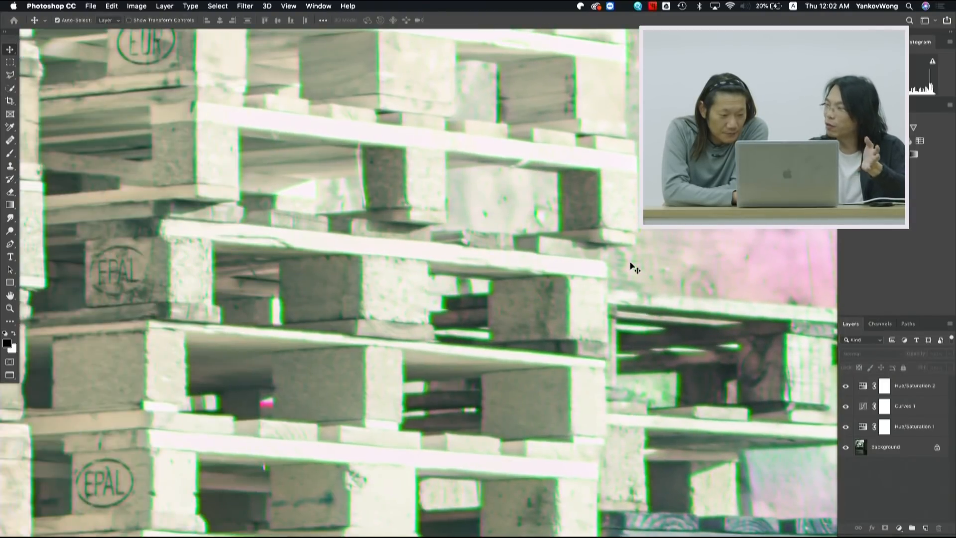
pyautogui.hscroll(-10, 630, 264)
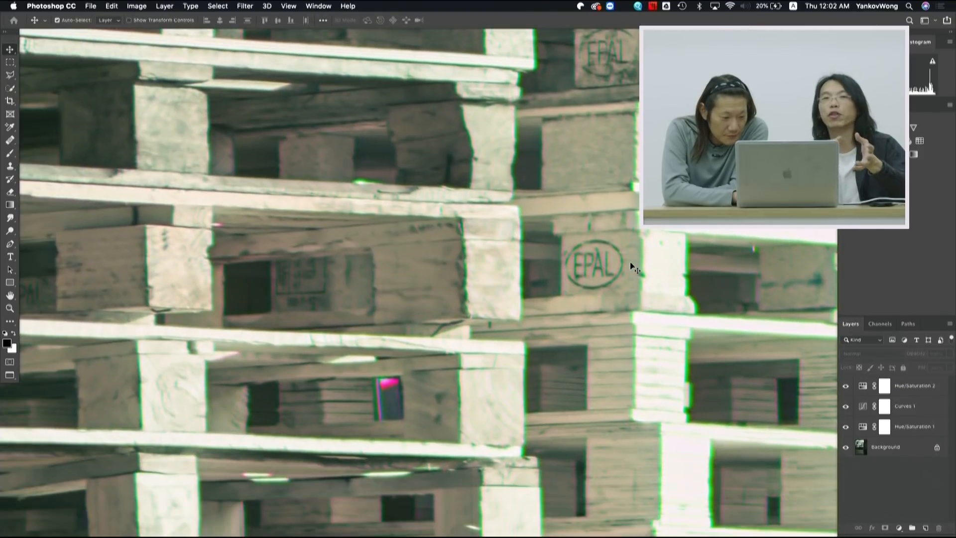
pyautogui.hscroll(-10, 630, 262)
pyautogui.scroll(10, 630, 261)
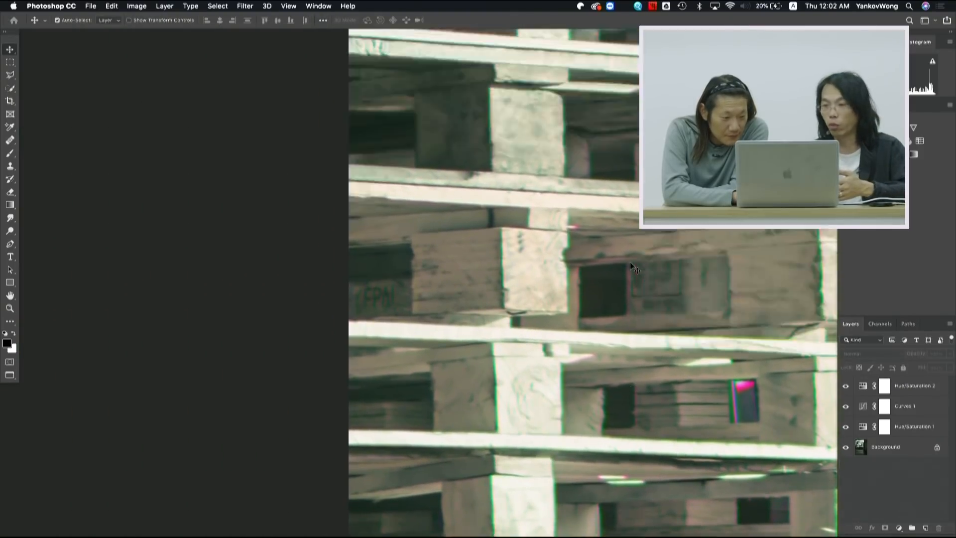
# - Examine the stacked pallets, the metal pole and the corrugated wall behind them at 100% for green and magenta edges
pyautogui.hscroll(10, 631, 264)
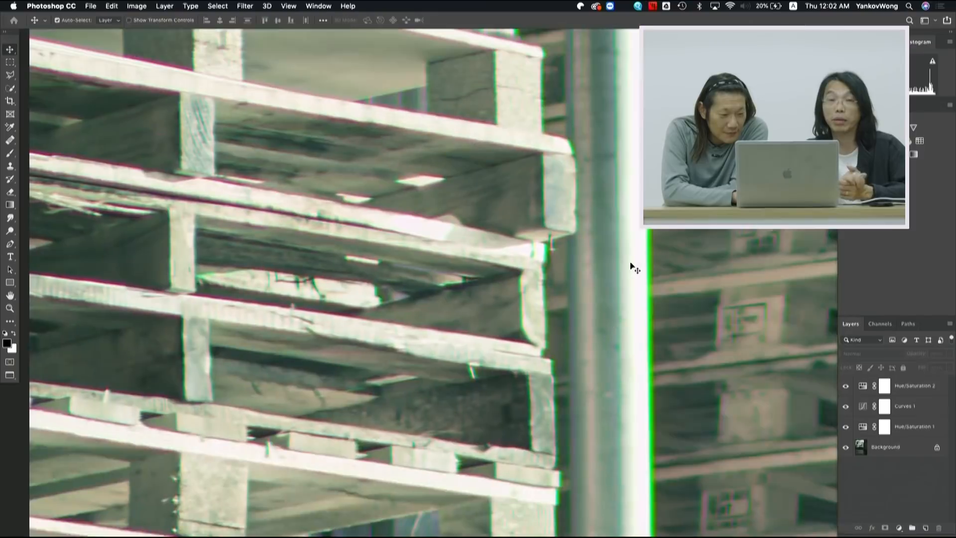
pyautogui.scroll(10, 631, 264)
pyautogui.hscroll(5, 630, 264)
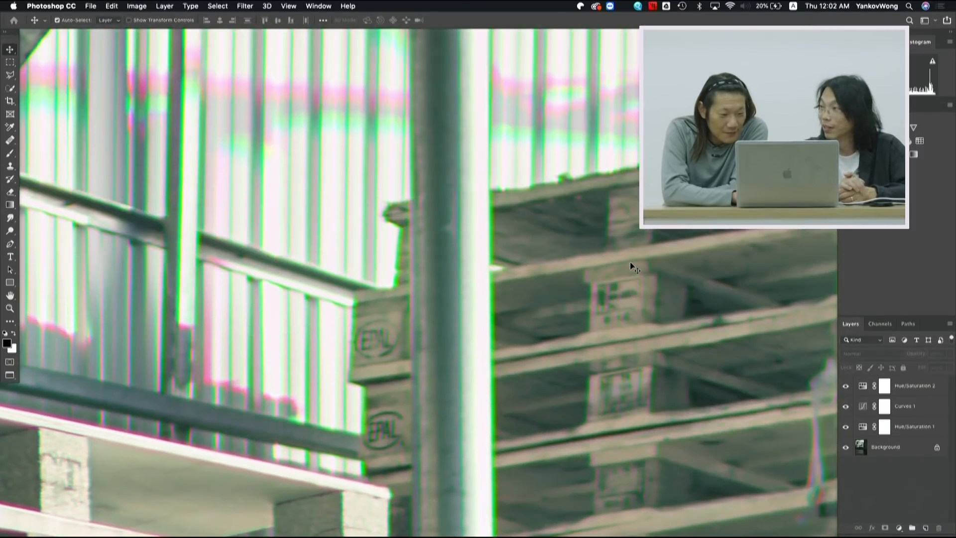
pyautogui.scroll(5, 630, 263)
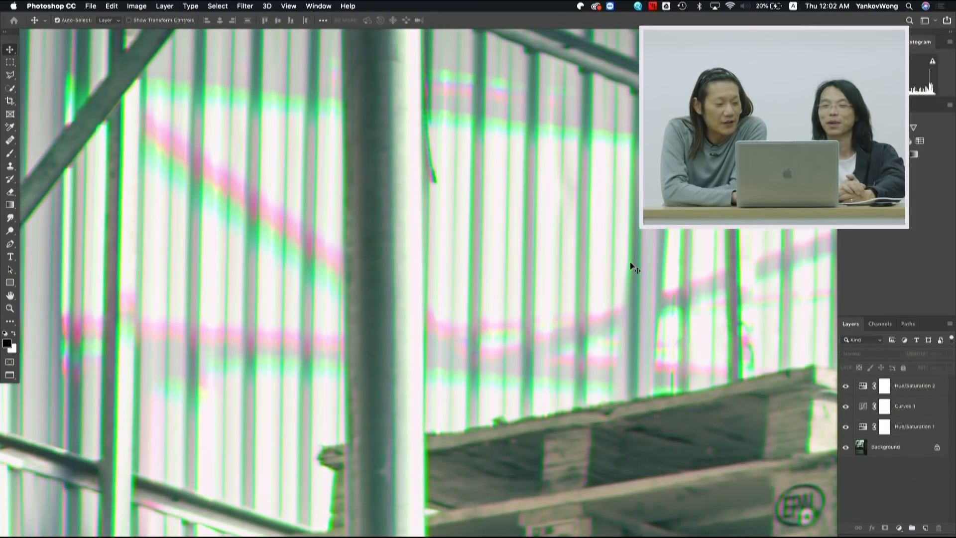
pyautogui.scroll(-10, 631, 263)
pyautogui.hscroll(3, 630, 263)
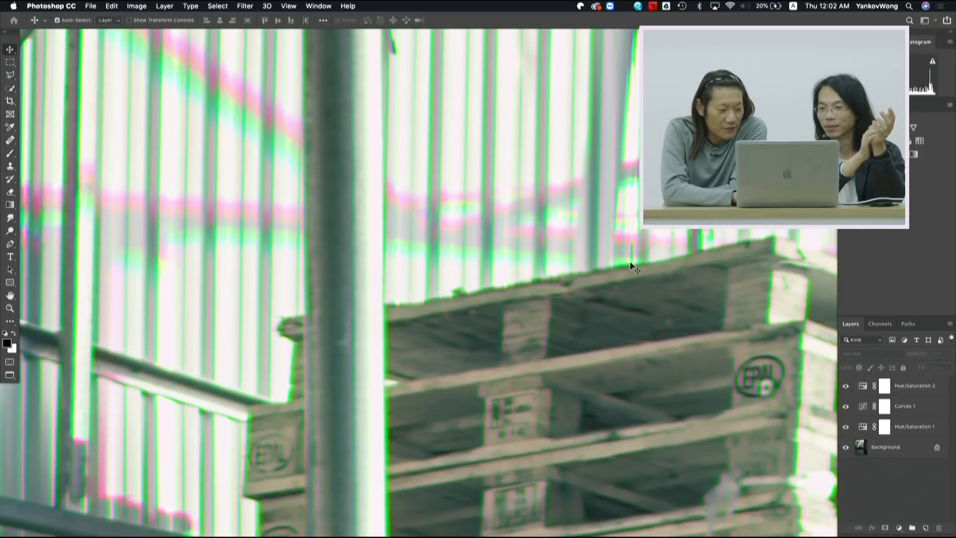
pyautogui.scroll(-8, 630, 263)
pyautogui.hscroll(4, 631, 263)
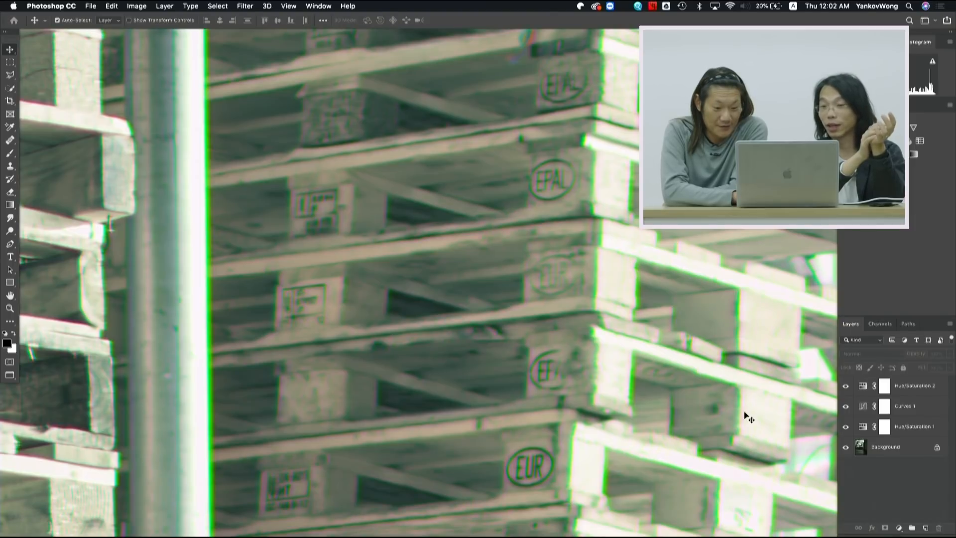
# - Open the Background layer in the Camera Raw filter and try a defringe Green Amount of 18
pyautogui.click(862, 456)
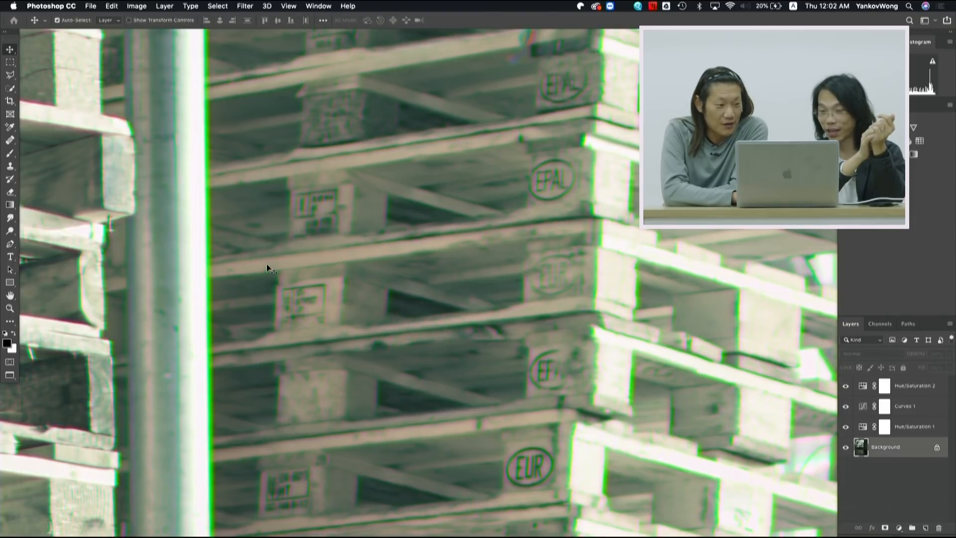
pyautogui.click(244, 6)
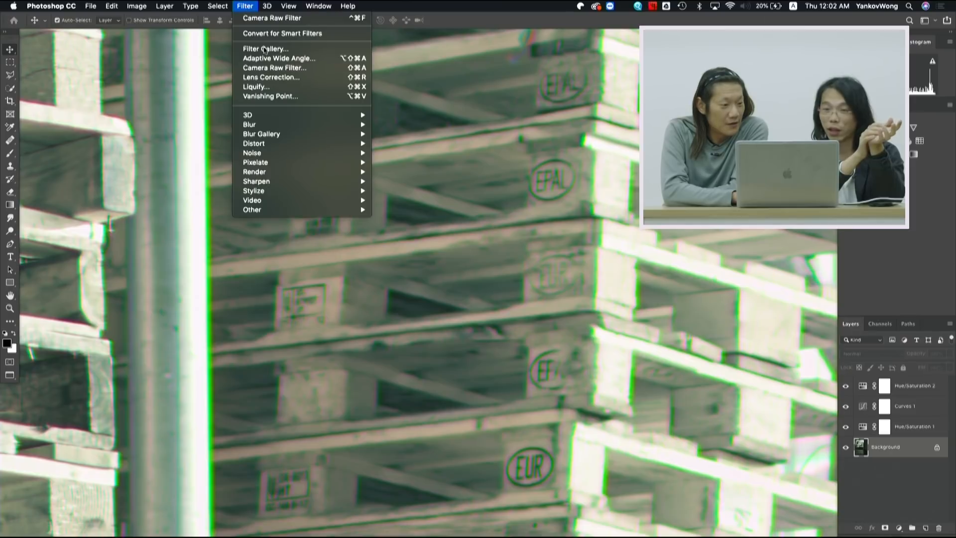
pyautogui.click(274, 68)
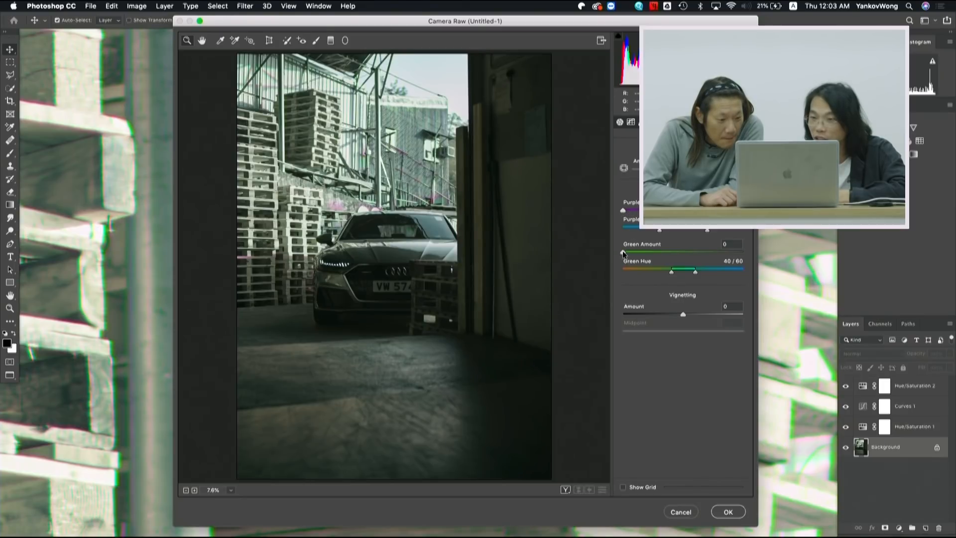
pyautogui.moveTo(629, 252); pyautogui.dragTo(604, 258)
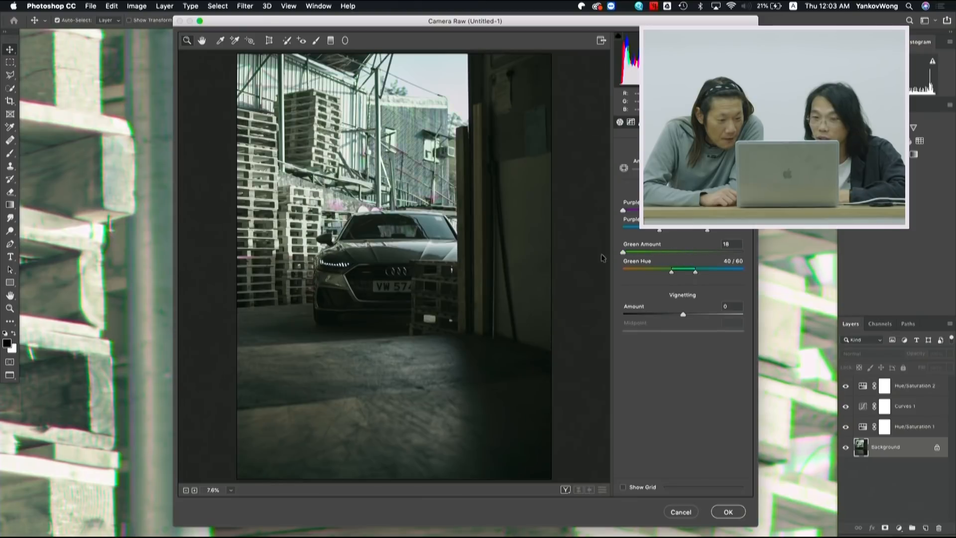
# - Try a defringe Green Amount of 7, judging it on the pallets, wing mirror and headlight at 66.7% zoom
pyautogui.click(347, 204)
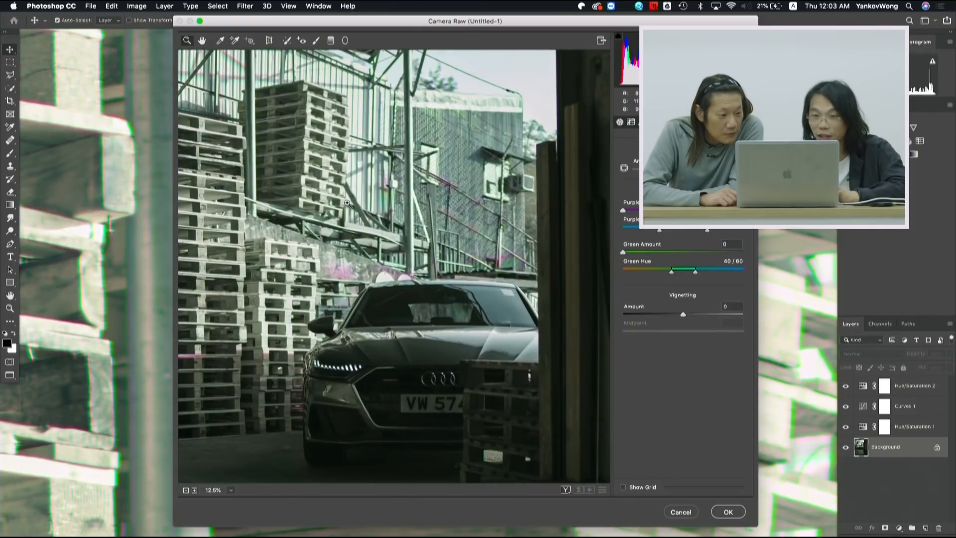
pyautogui.click(357, 287)
pyautogui.click(357, 287)
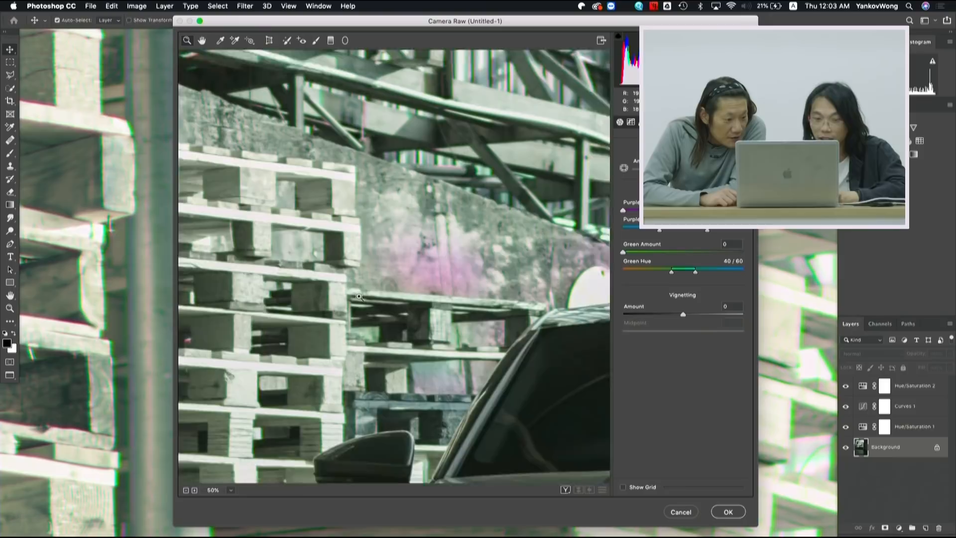
pyautogui.click(426, 272)
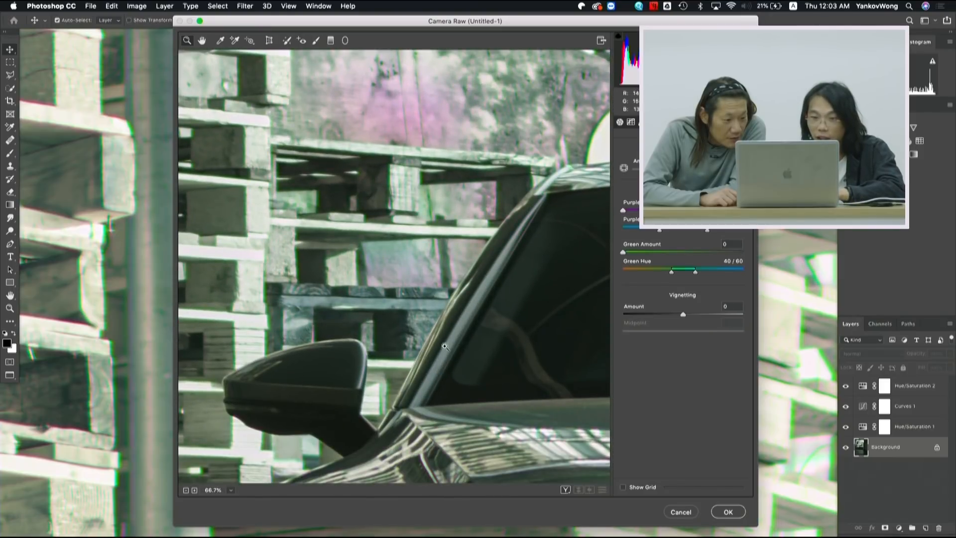
pyautogui.moveTo(450, 372); pyautogui.dragTo(439, 105)
pyautogui.moveTo(444, 331); pyautogui.dragTo(540, 223)
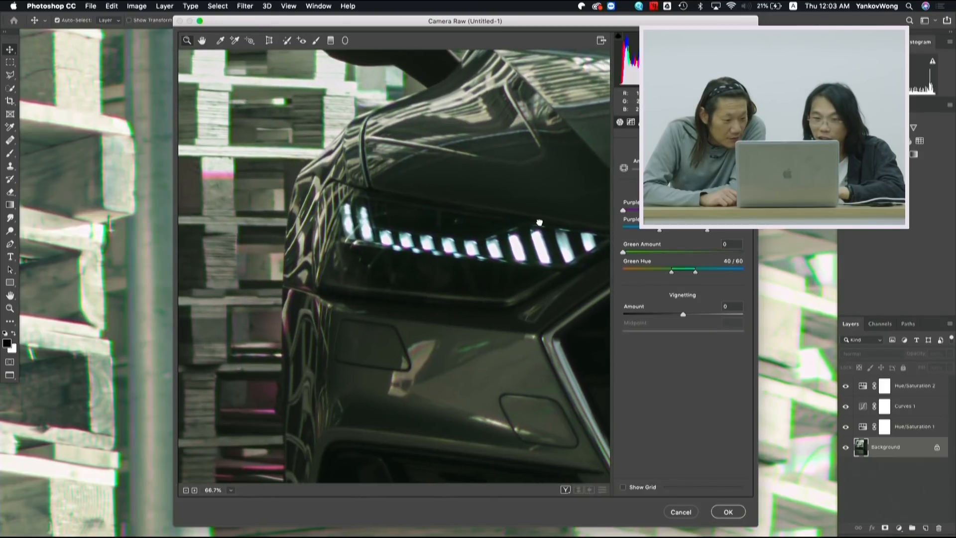
pyautogui.moveTo(379, 347); pyautogui.dragTo(482, 399)
pyautogui.moveTo(431, 259); pyautogui.dragTo(396, 349)
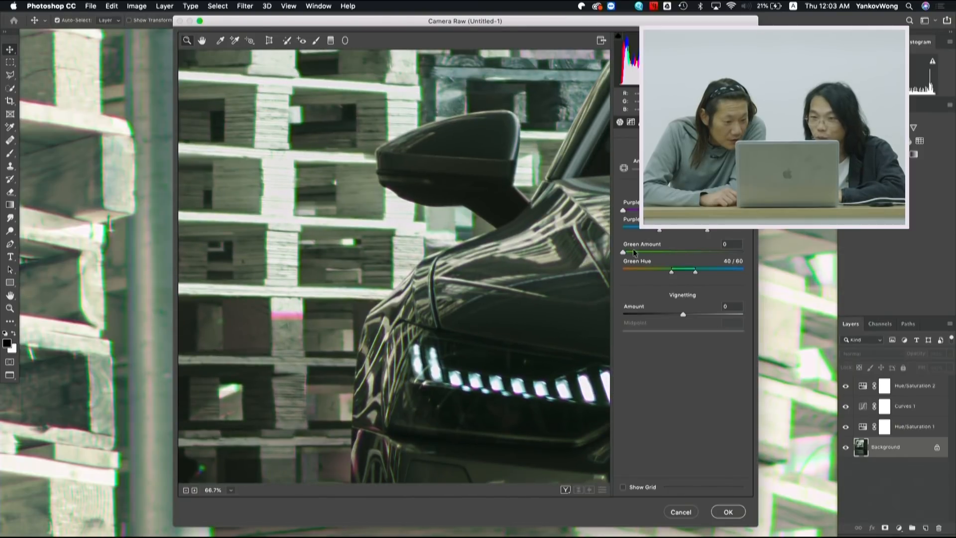
pyautogui.moveTo(663, 253); pyautogui.dragTo(664, 253)
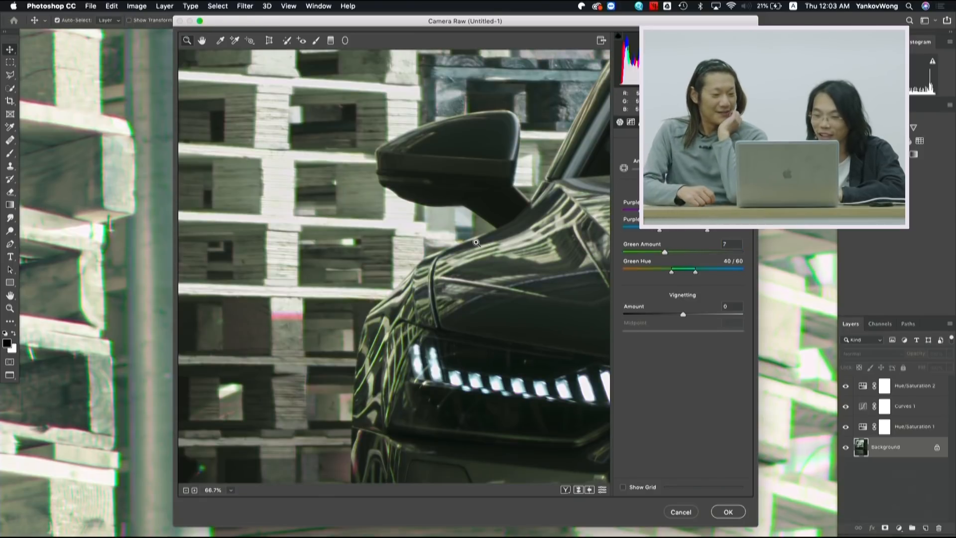
# - Compare the whole photo with Green Amount reset to 0, raise the amount again past 7 and apply the Camera Raw filter
pyautogui.press('space')
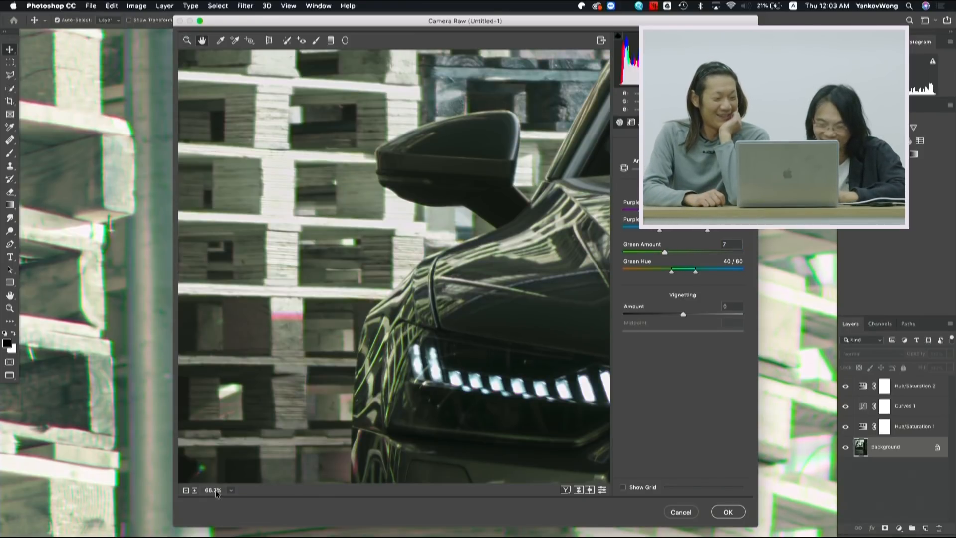
pyautogui.click(232, 491)
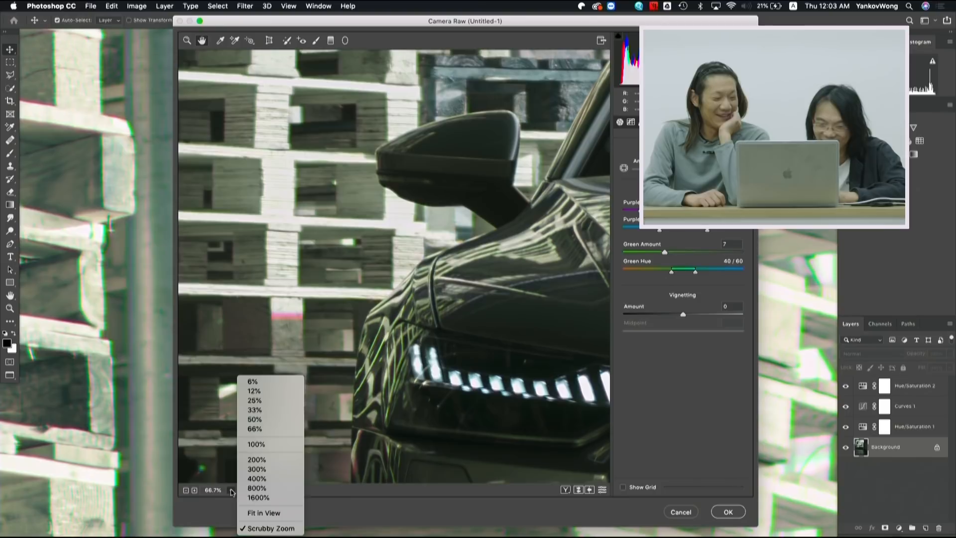
pyautogui.click(252, 513)
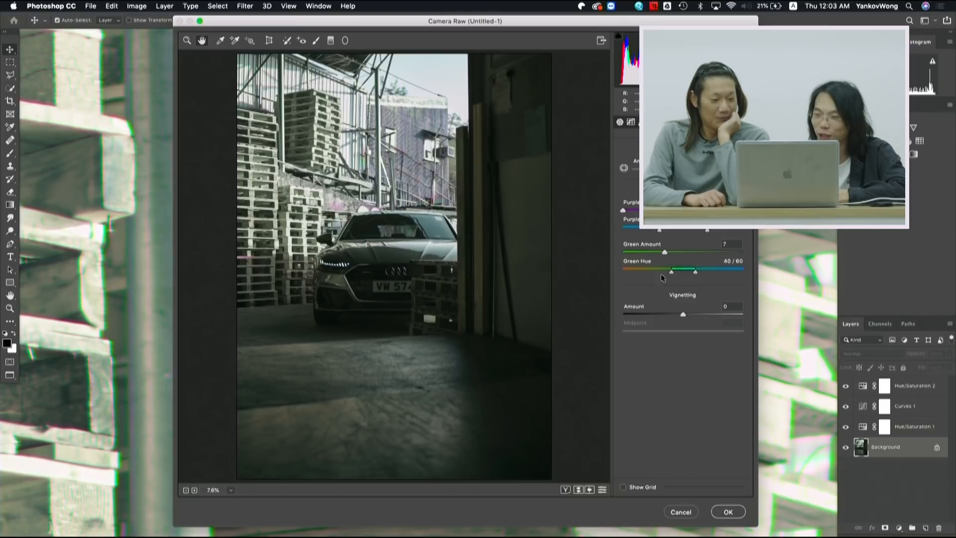
pyautogui.doubleClick(664, 251)
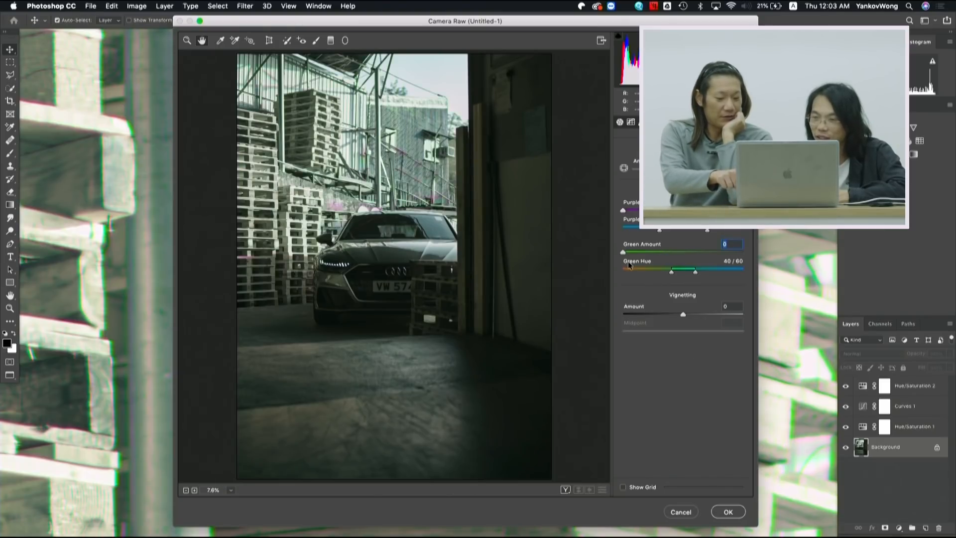
pyautogui.moveTo(623, 253); pyautogui.dragTo(667, 252)
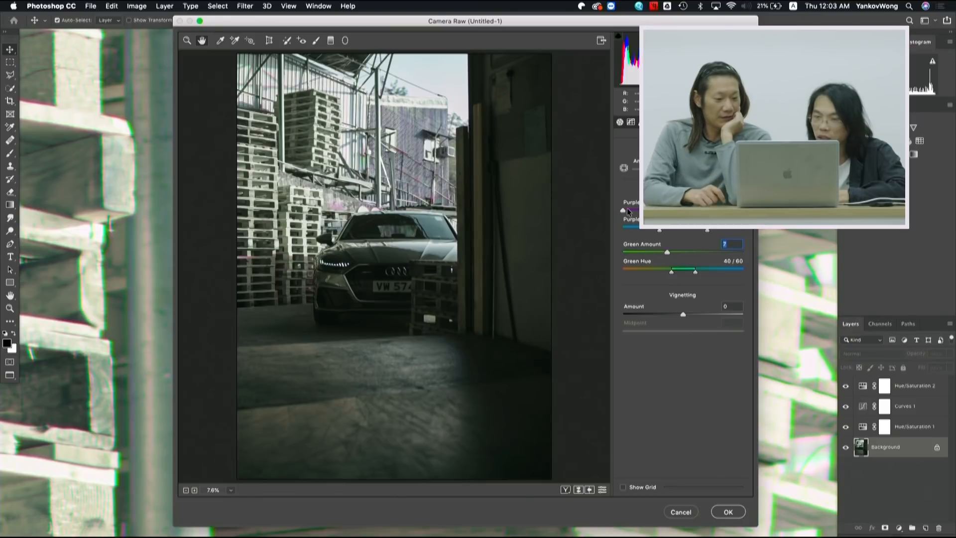
pyautogui.moveTo(668, 252); pyautogui.dragTo(683, 252)
pyautogui.click(725, 511)
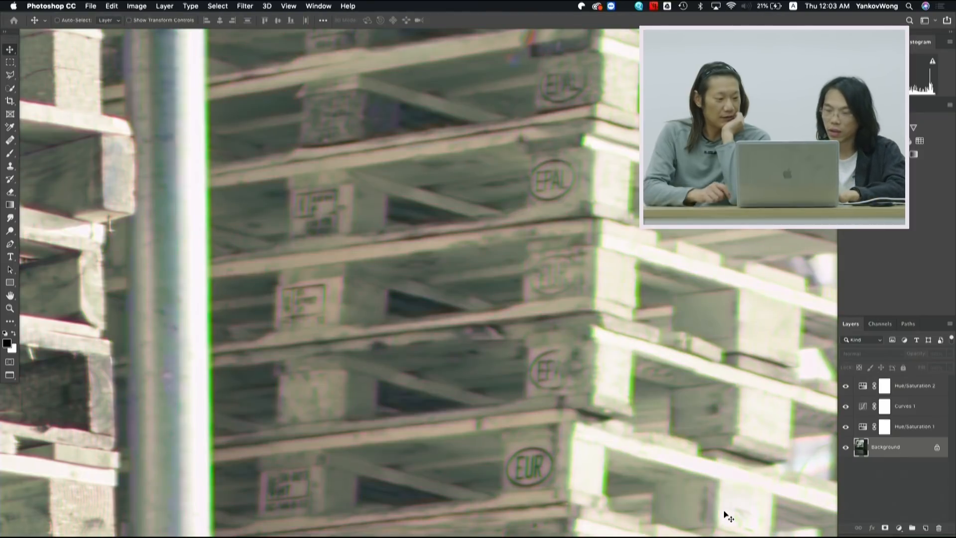
# - Examine the car's rings, quattro badge, bonnet reflections and headlight at 100% for remaining colour fringes
pyautogui.press('super+0')
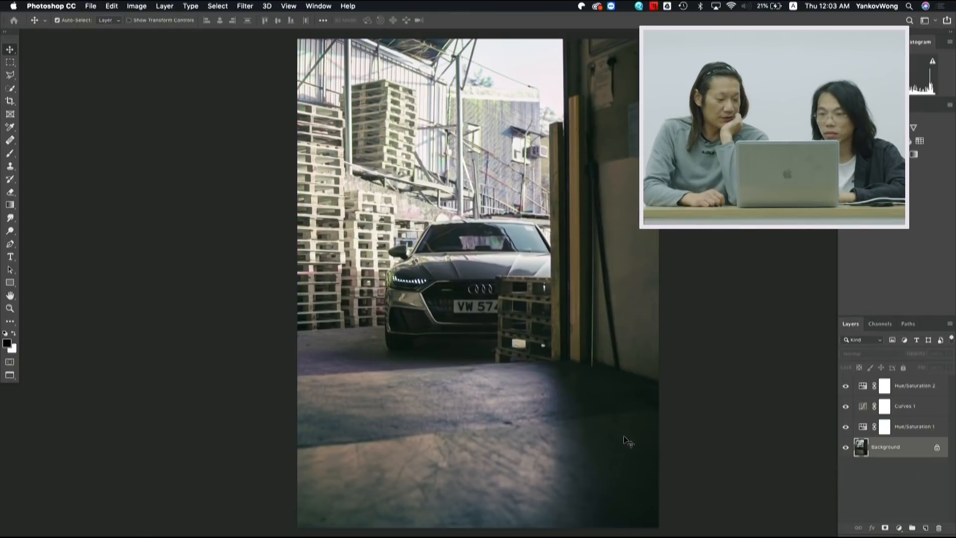
pyautogui.press('super+1')
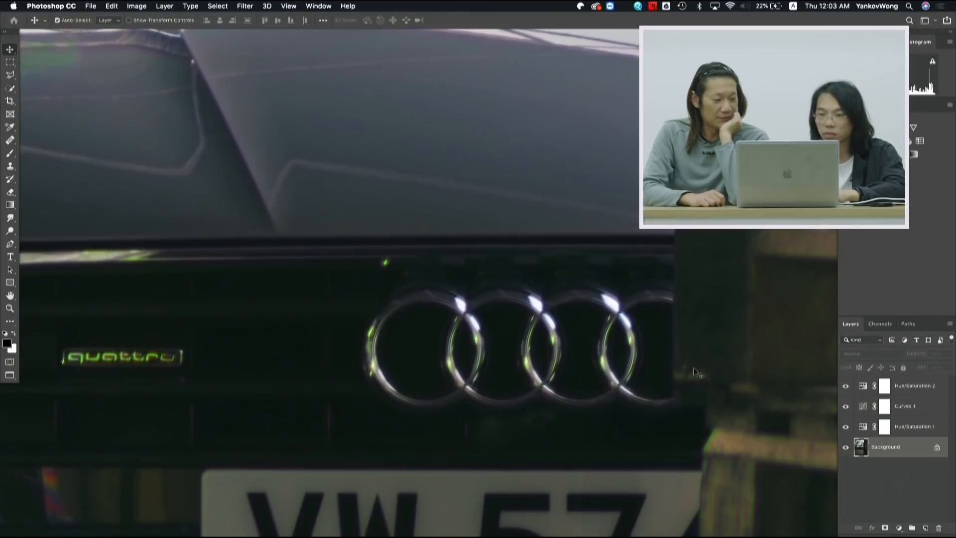
pyautogui.moveTo(451, 293); pyautogui.dragTo(595, 393)
pyautogui.moveTo(463, 326); pyautogui.dragTo(534, 274)
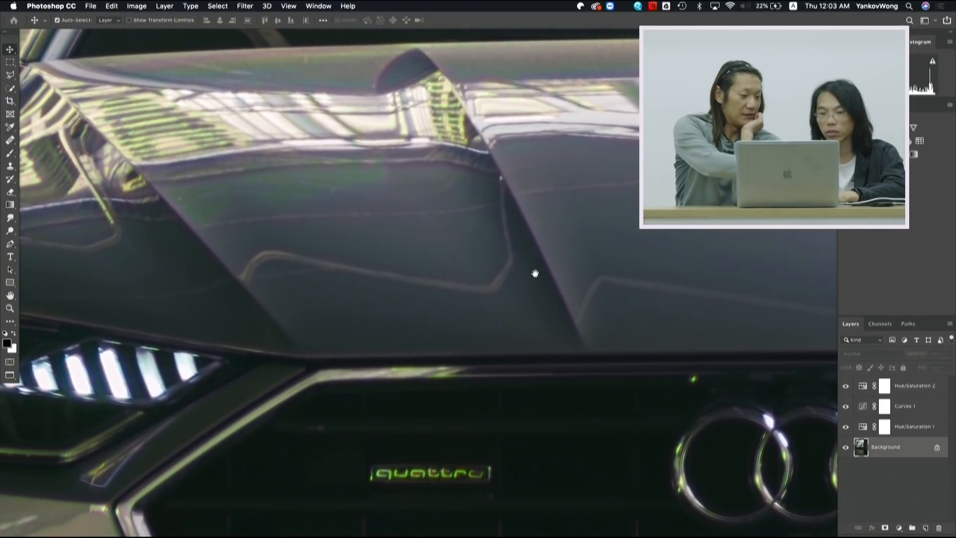
pyautogui.moveTo(255, 349); pyautogui.dragTo(524, 290)
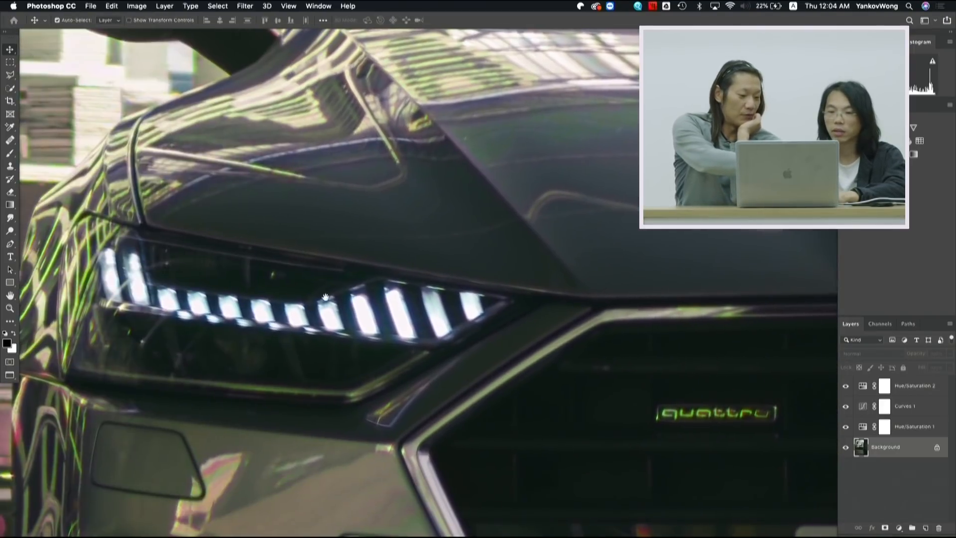
pyautogui.moveTo(326, 297); pyautogui.dragTo(389, 230)
pyautogui.moveTo(306, 259); pyautogui.dragTo(393, 217)
# - Examine the wing mirror, the pallets behind it and the windscreen edge at 100%, ending with the whole photo in view
pyautogui.moveTo(232, 153); pyautogui.dragTo(319, 239)
pyautogui.moveTo(291, 207); pyautogui.dragTo(403, 258)
pyautogui.moveTo(364, 216); pyautogui.dragTo(346, 310)
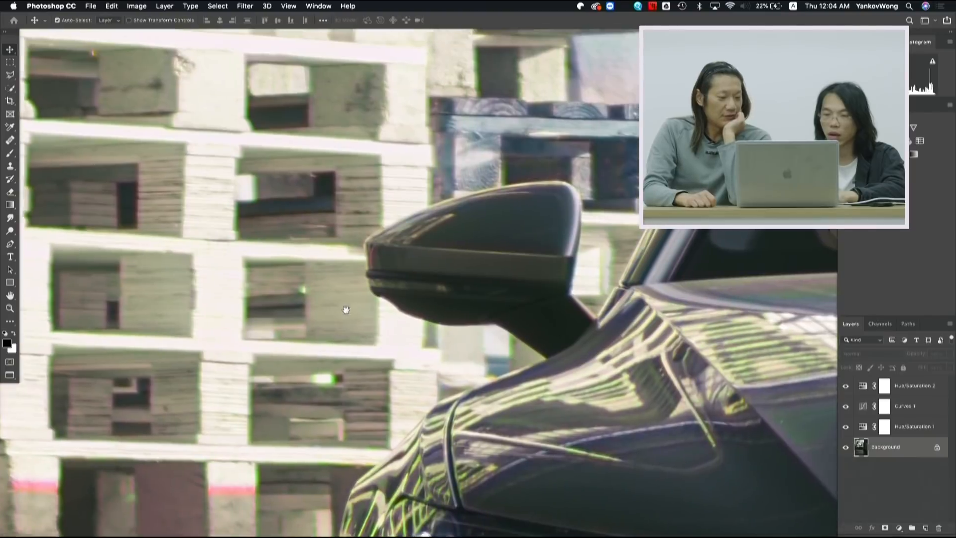
pyautogui.moveTo(429, 216); pyautogui.dragTo(397, 273)
pyautogui.moveTo(483, 186); pyautogui.dragTo(443, 256)
pyautogui.moveTo(483, 223); pyautogui.dragTo(384, 248)
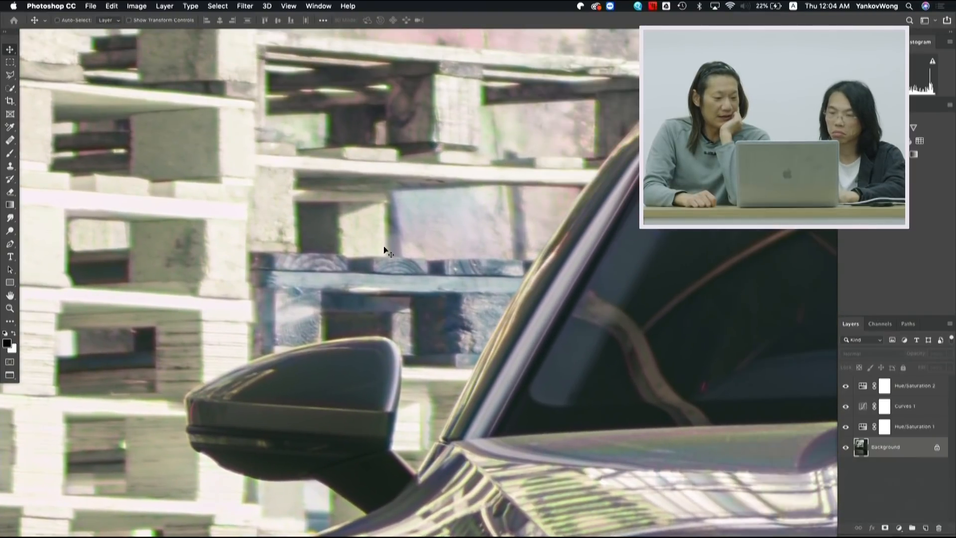
pyautogui.press('super+0')
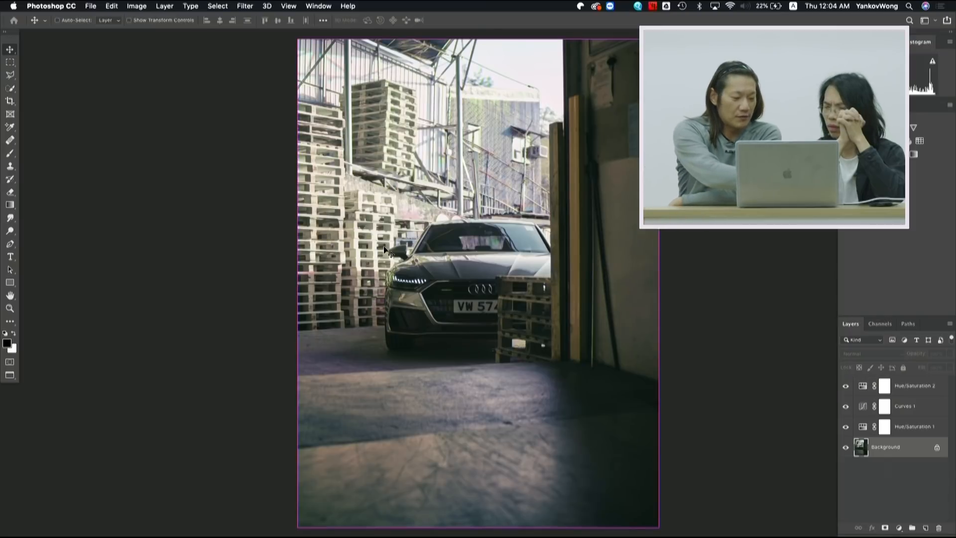
# - Switch to Capture One 12, dismissing the clipboard export warning
pyautogui.press('super+Tab')
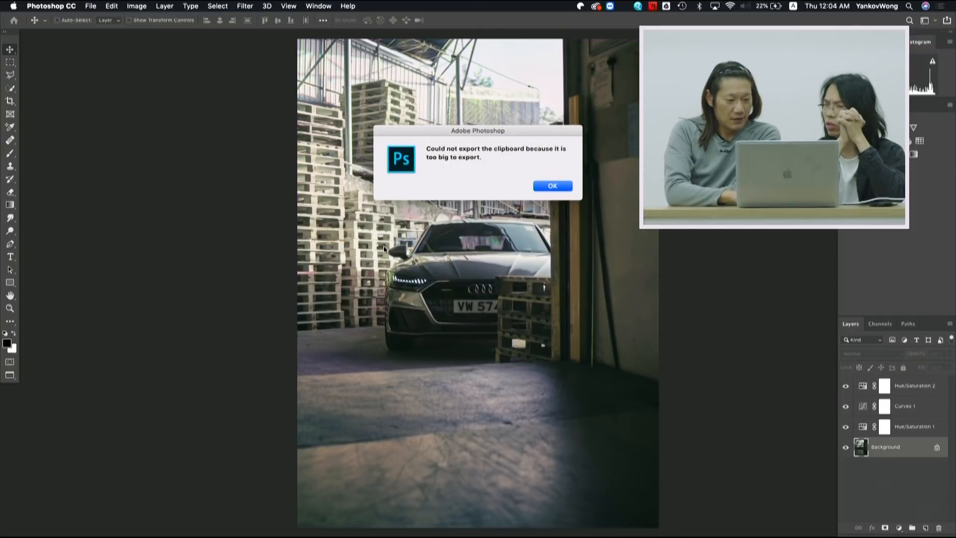
pyautogui.click(545, 185)
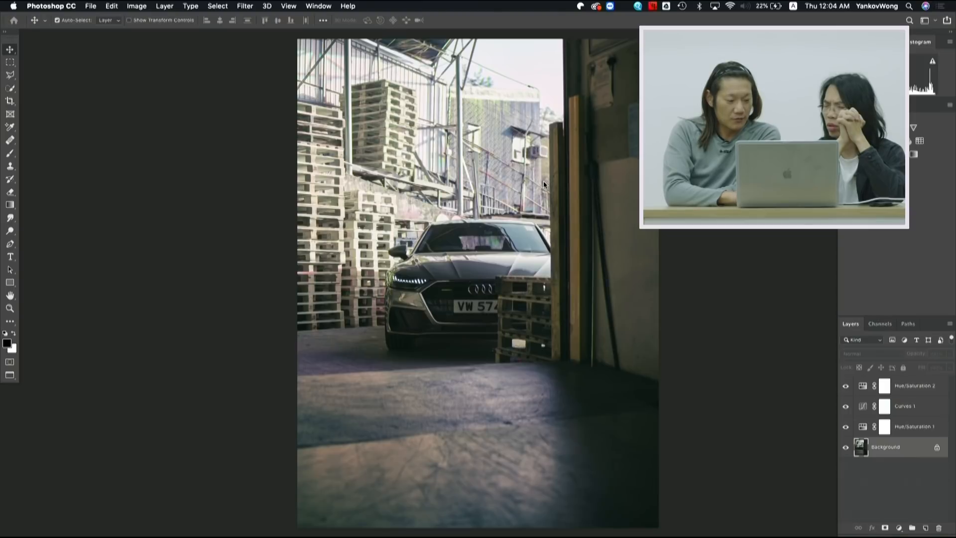
pyautogui.press('super+Tab')
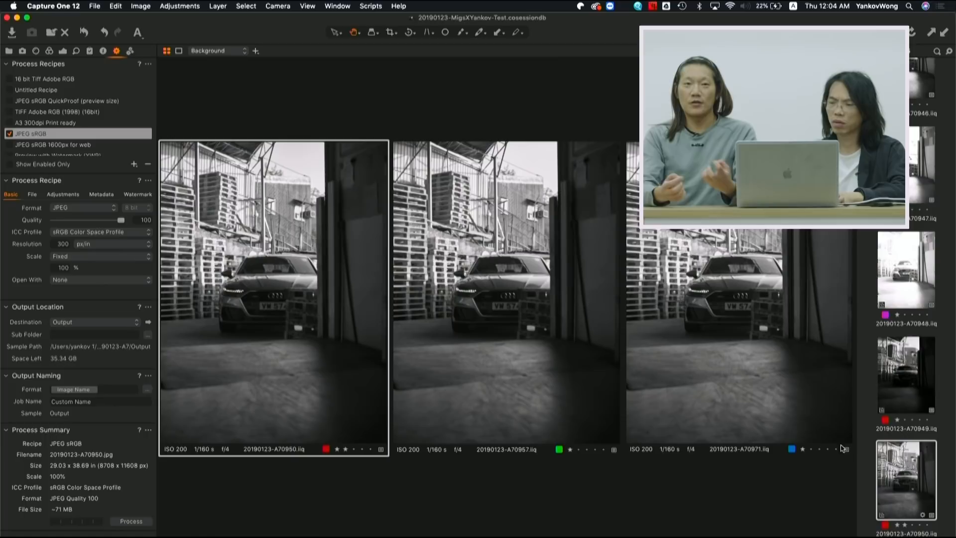
# - Display the overexposed photo 20190123-A70948 on its own and show its Color Balance settings
pyautogui.click(947, 380)
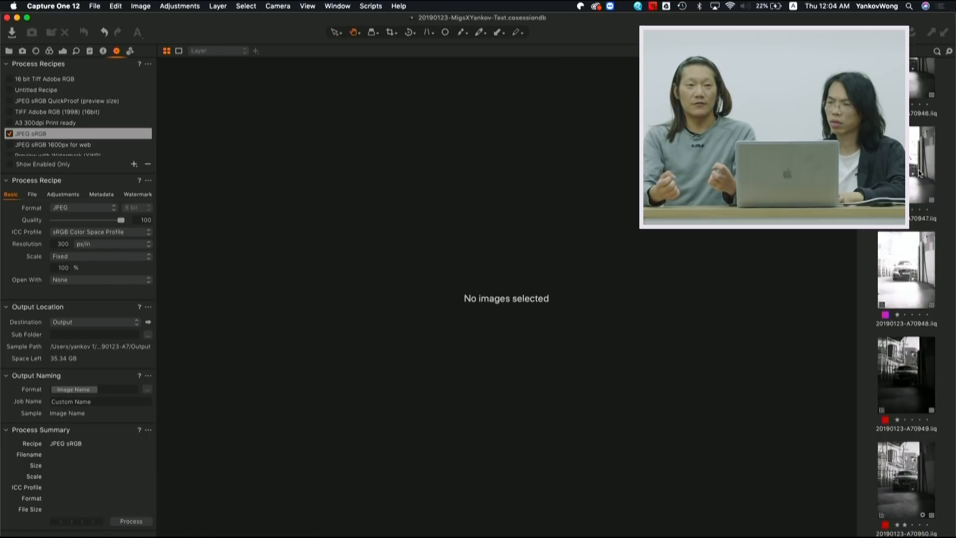
pyautogui.click(906, 269)
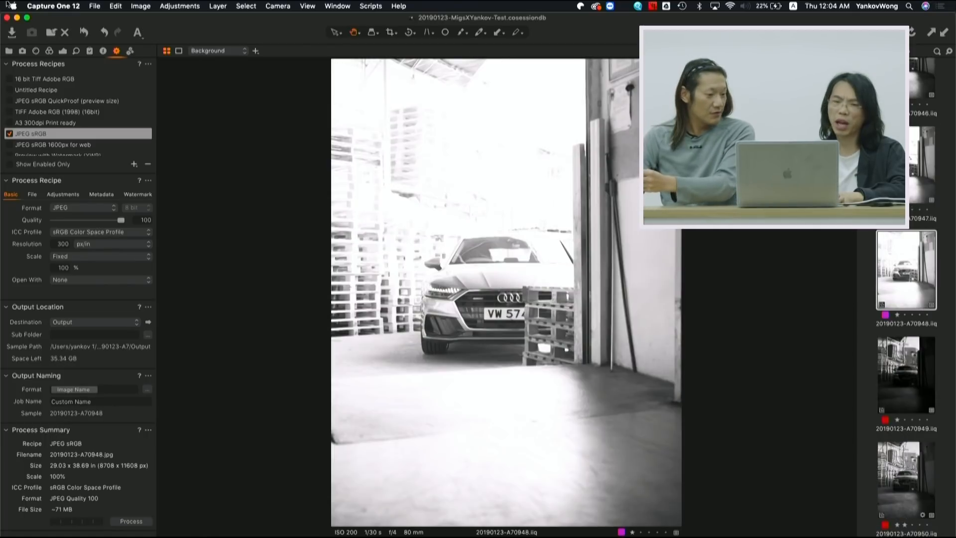
pyautogui.click(49, 51)
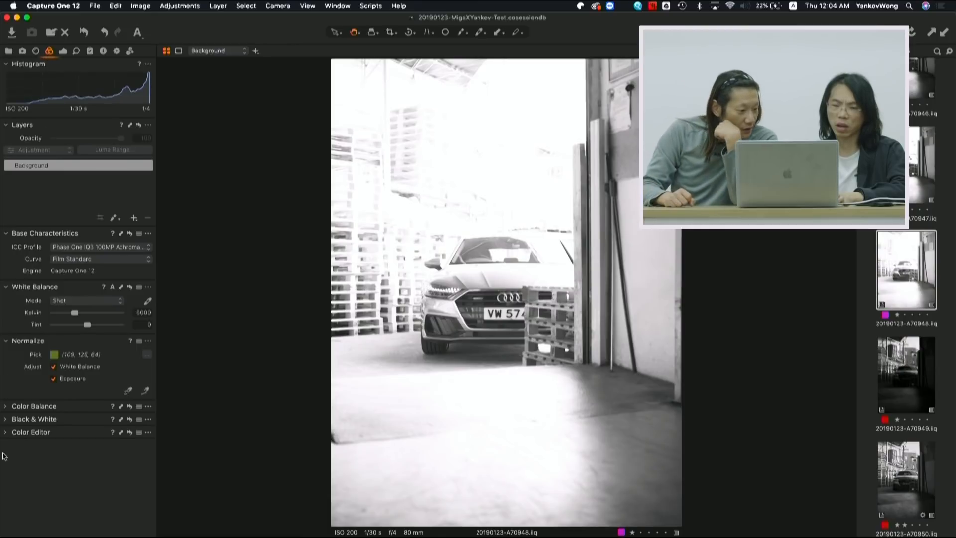
pyautogui.click(7, 408)
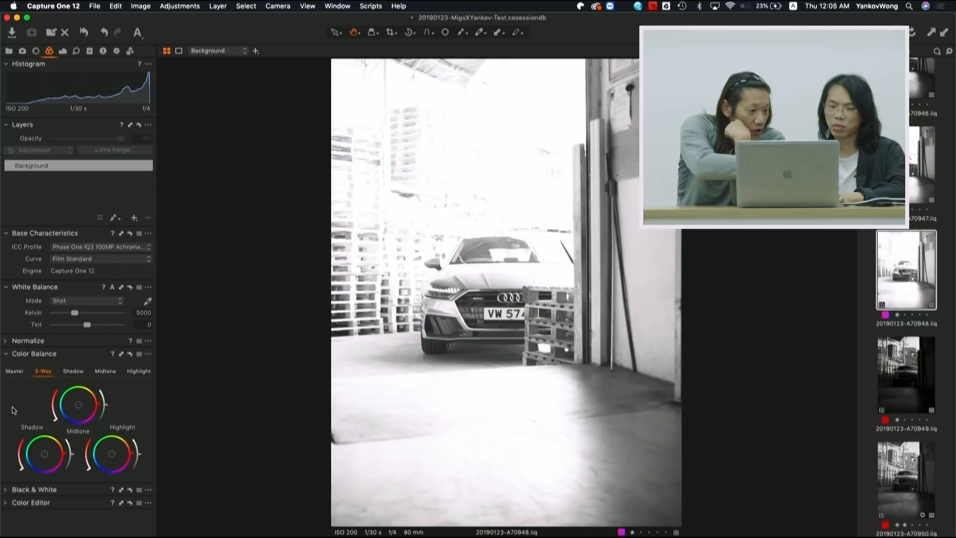
# - Try blue shadows and reddish highlights on photo 20190123-A70950 using only the 3-Way Color Balance, and reset the tint
pyautogui.keyDown('alt'); pyautogui.click(9, 503); pyautogui.keyUp('alt')
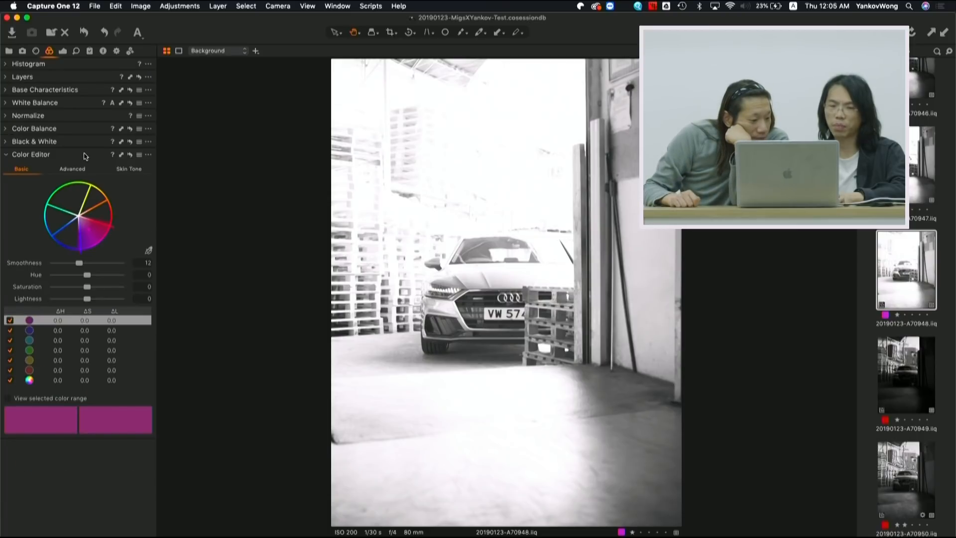
pyautogui.keyDown('alt'); pyautogui.click(6, 132); pyautogui.keyUp('alt')
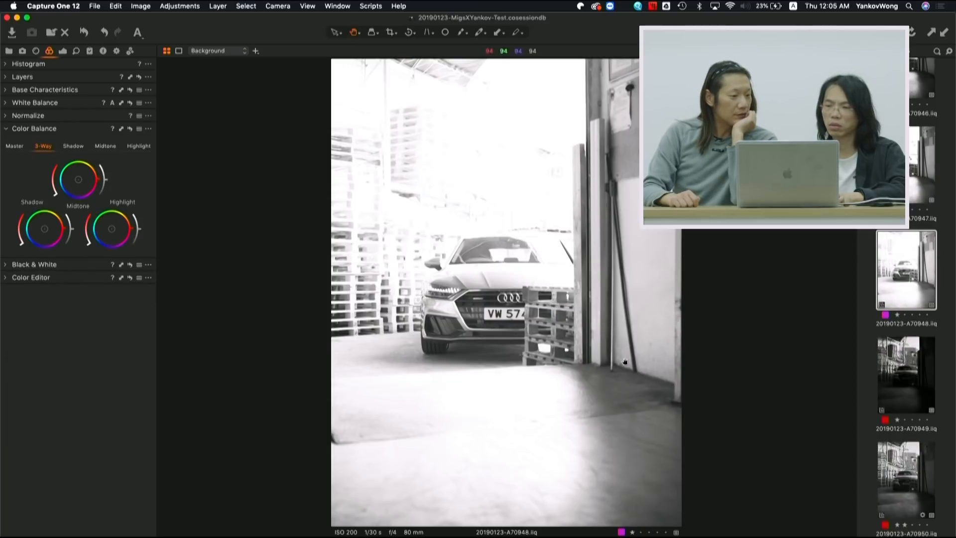
pyautogui.click(918, 474)
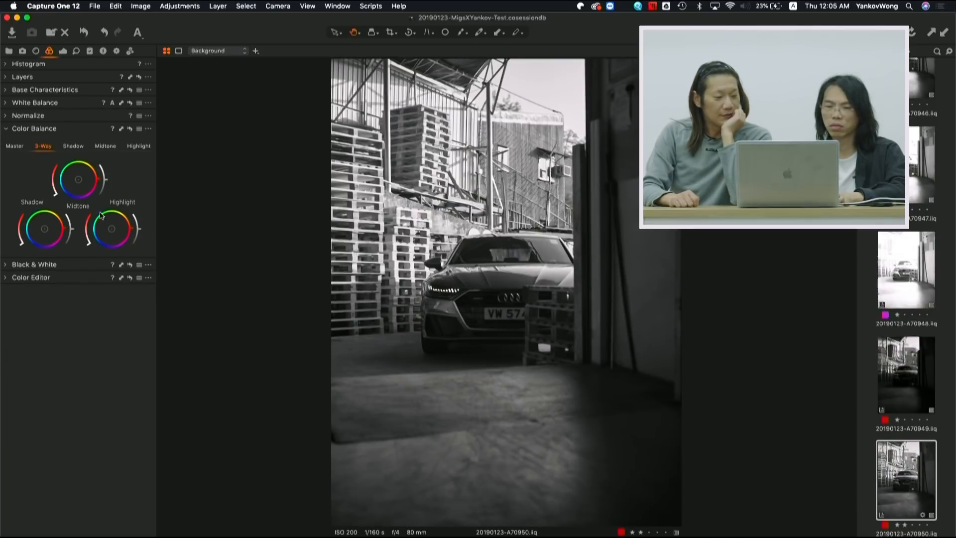
pyautogui.moveTo(45, 230); pyautogui.dragTo(39, 236)
pyautogui.moveTo(119, 227); pyautogui.dragTo(121, 228)
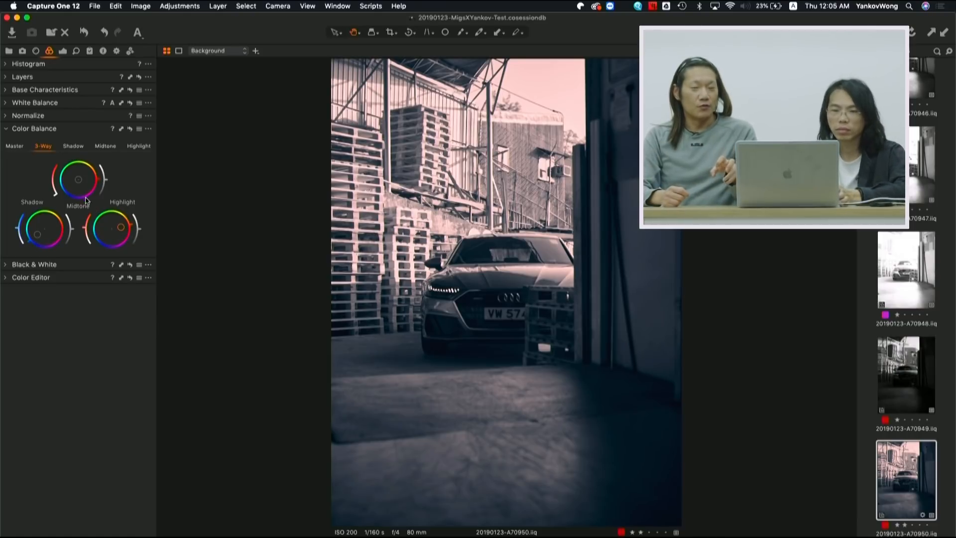
pyautogui.click(130, 130)
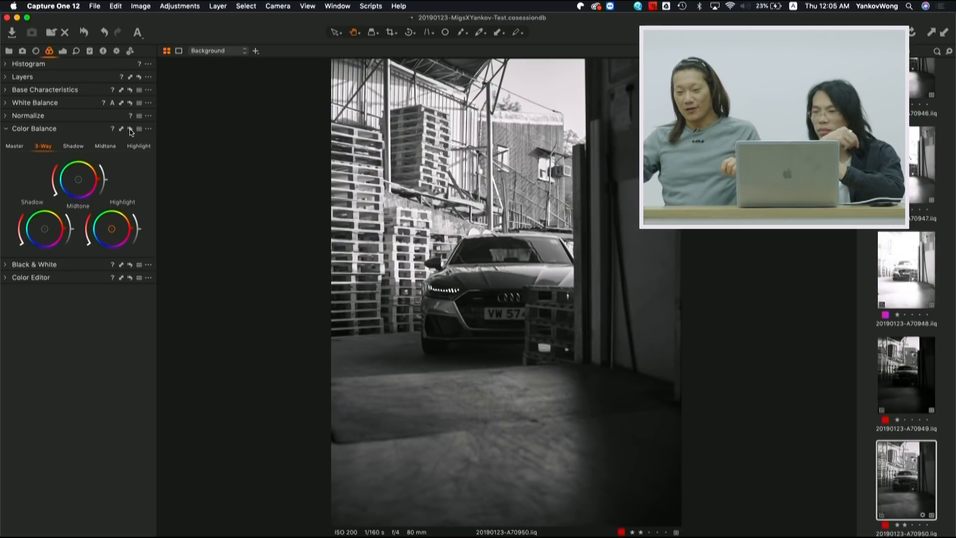
# - Compare the captures 20190123-A70944 and 20190123-A70945, ending with 20190123-A70944 displayed
pyautogui.scroll(10, 933, 249)
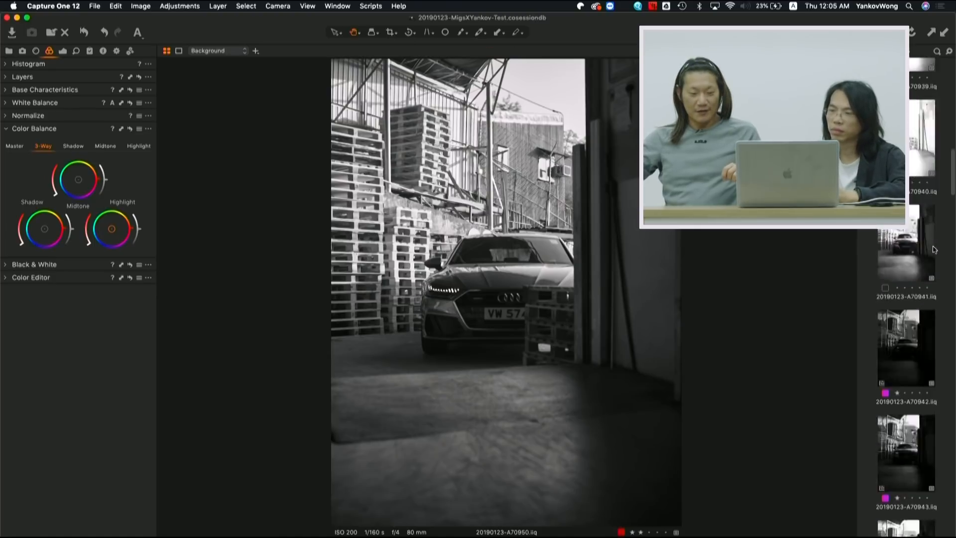
pyautogui.scroll(-3, 933, 249)
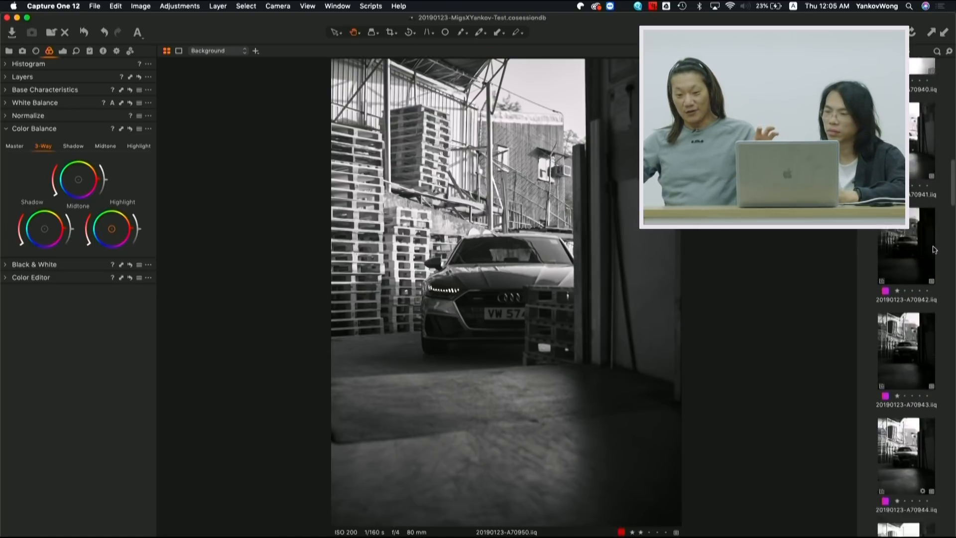
pyautogui.click(910, 377)
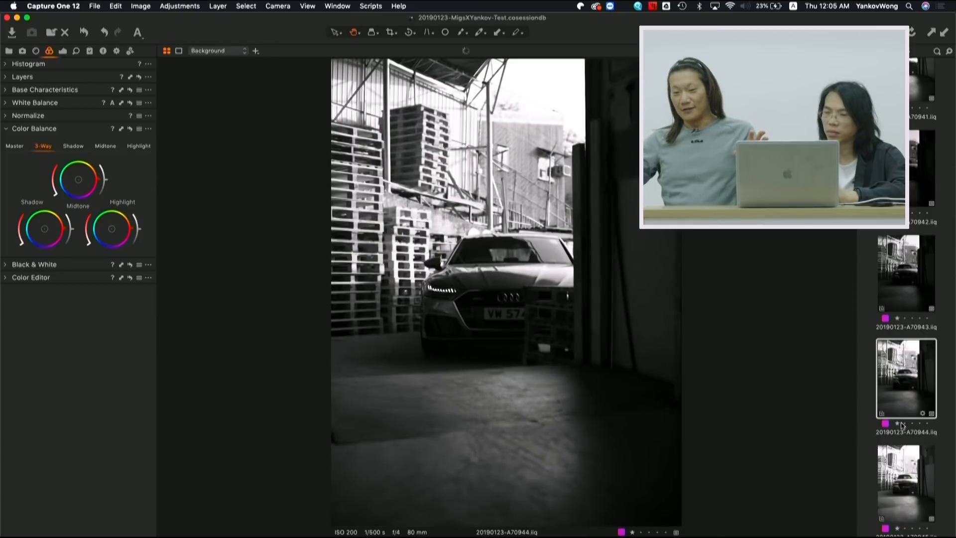
pyautogui.click(903, 473)
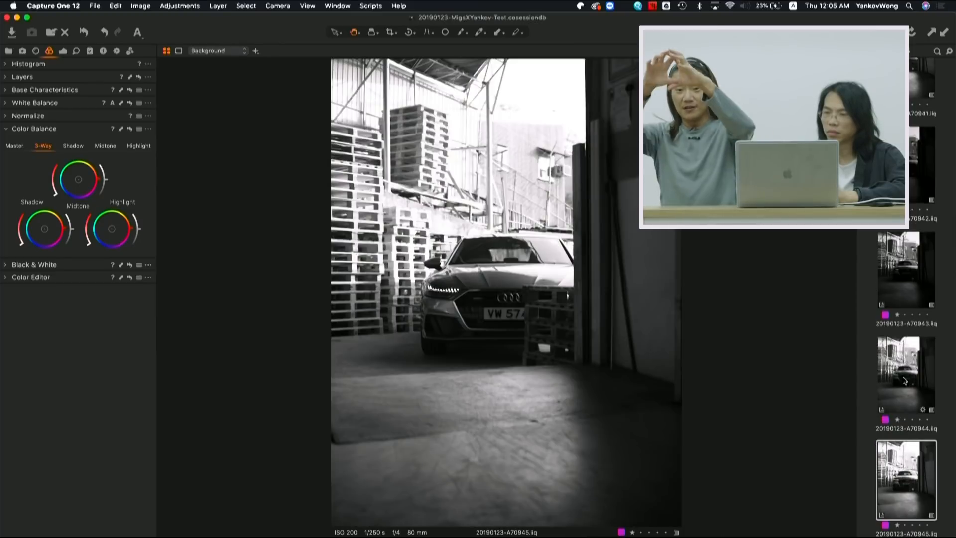
pyautogui.press('Left')
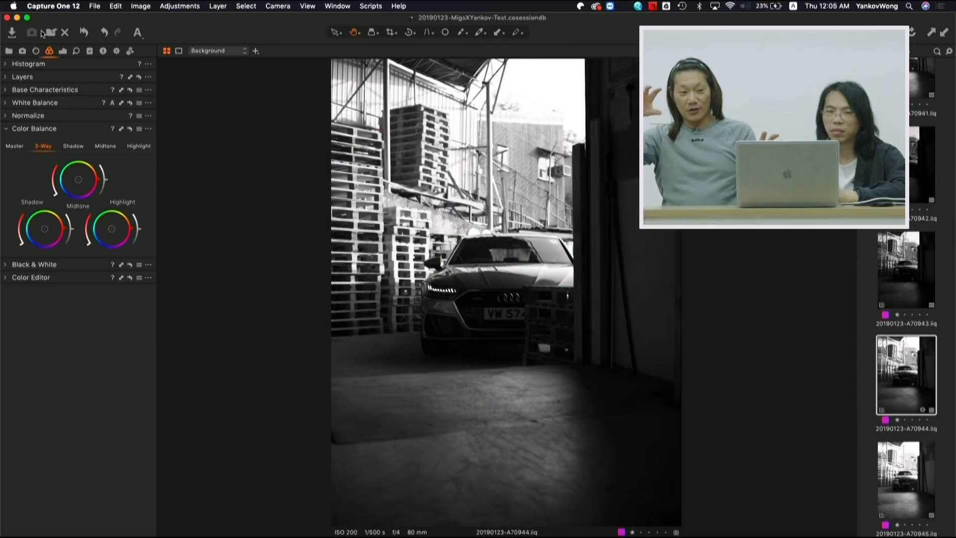
# - Show the exposure settings of 20190123-A70944 and examine the car's rings, number plate and bonnet reflections close up, ending with the whole photo in view
pyautogui.click(63, 51)
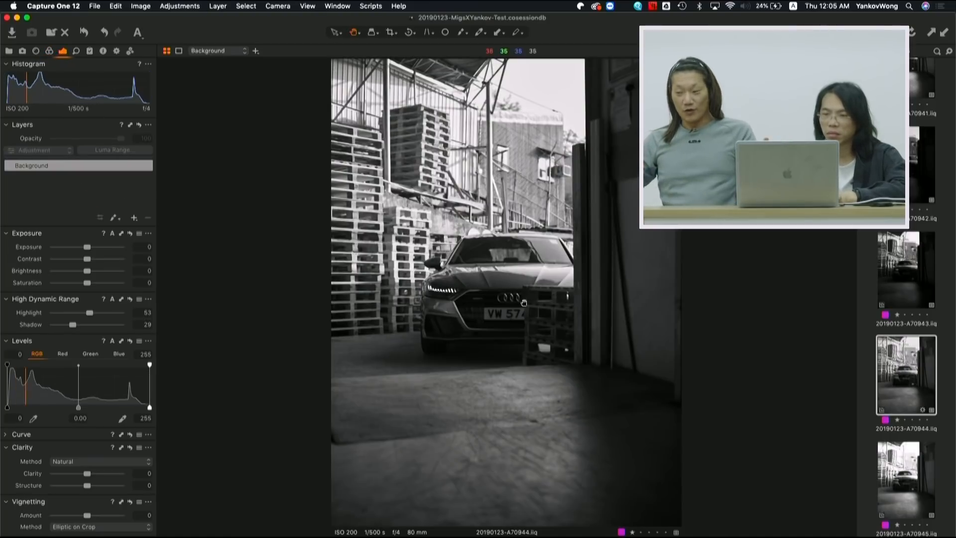
pyautogui.doubleClick(504, 302)
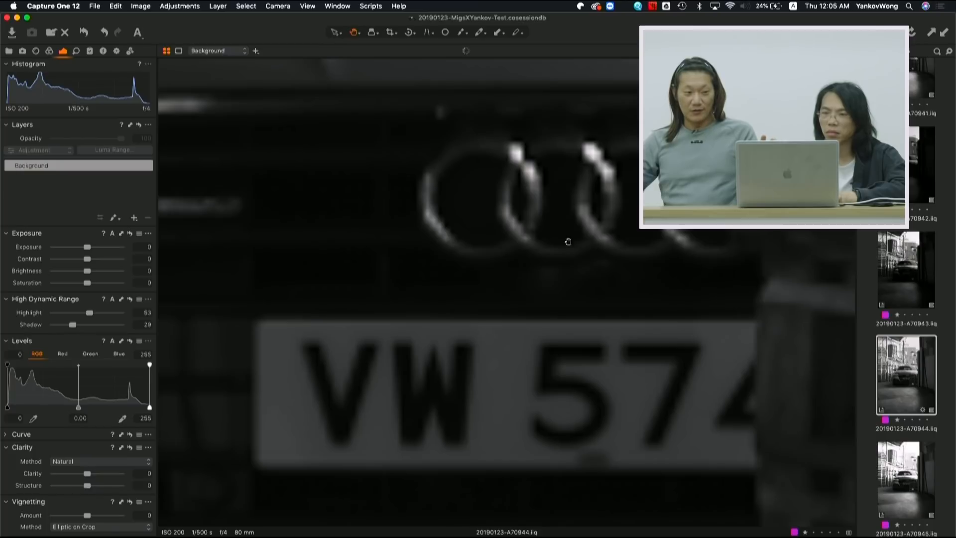
pyautogui.moveTo(504, 255); pyautogui.dragTo(393, 422)
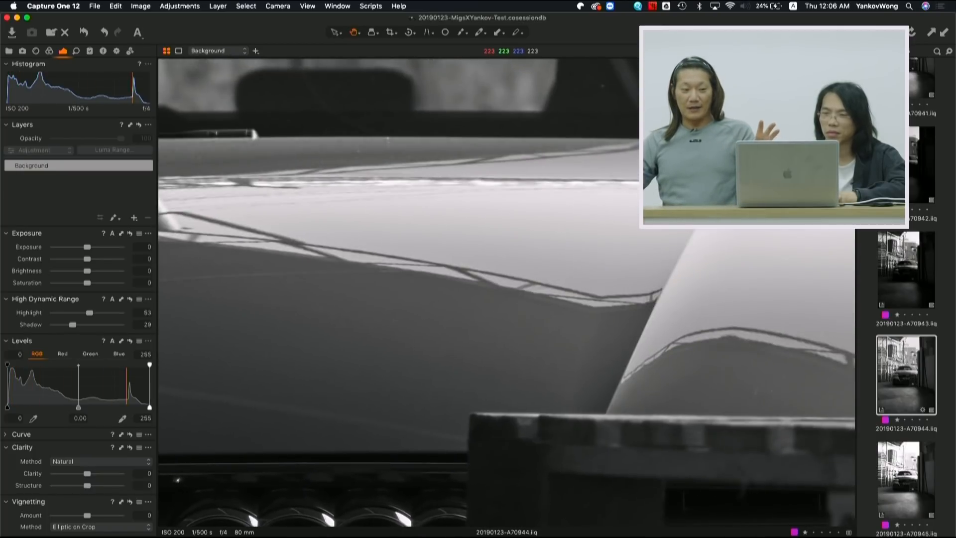
pyautogui.moveTo(651, 189); pyautogui.dragTo(412, 400)
pyautogui.moveTo(521, 280); pyautogui.dragTo(536, 488)
pyautogui.moveTo(538, 319); pyautogui.dragTo(907, 369)
pyautogui.doubleClick(610, 409)
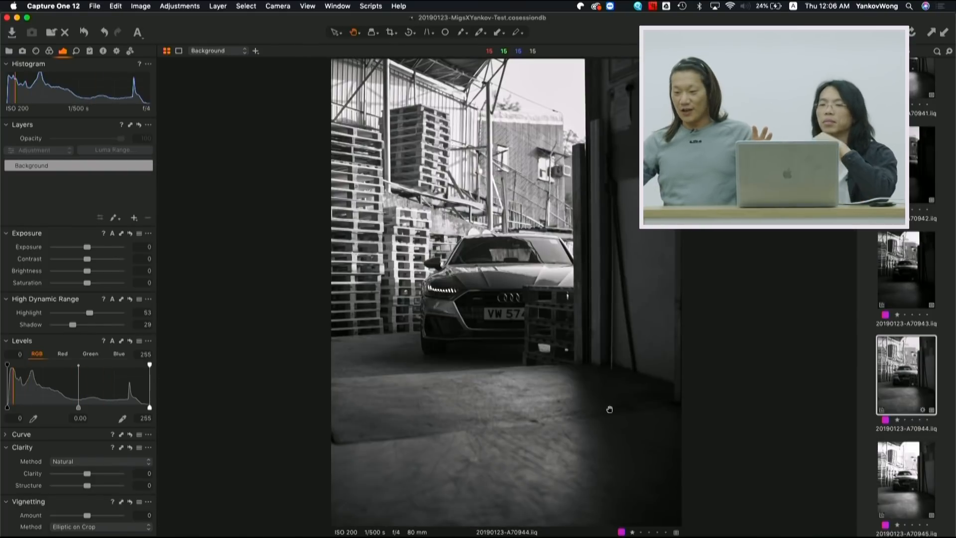
# - Set the High Dynamic Range of 20190123-A70944 to Highlight 88 and Shadow 50, and switch to Photoshop
pyautogui.moveTo(73, 324); pyautogui.dragTo(113, 315)
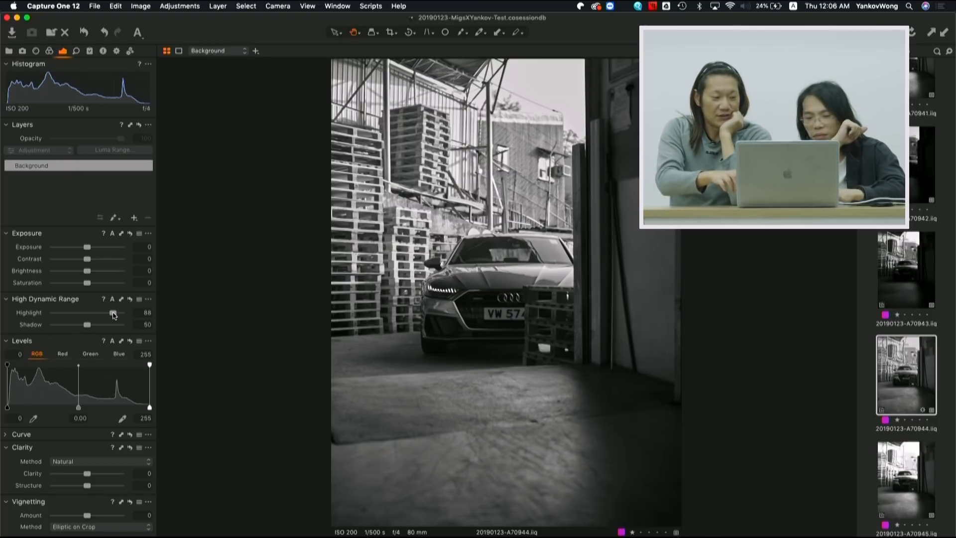
pyautogui.press('super+Tab')
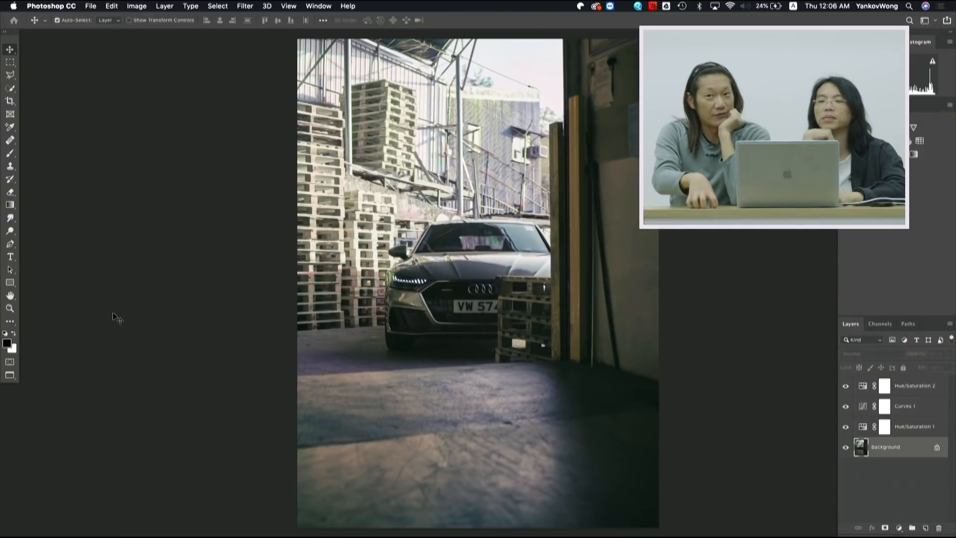